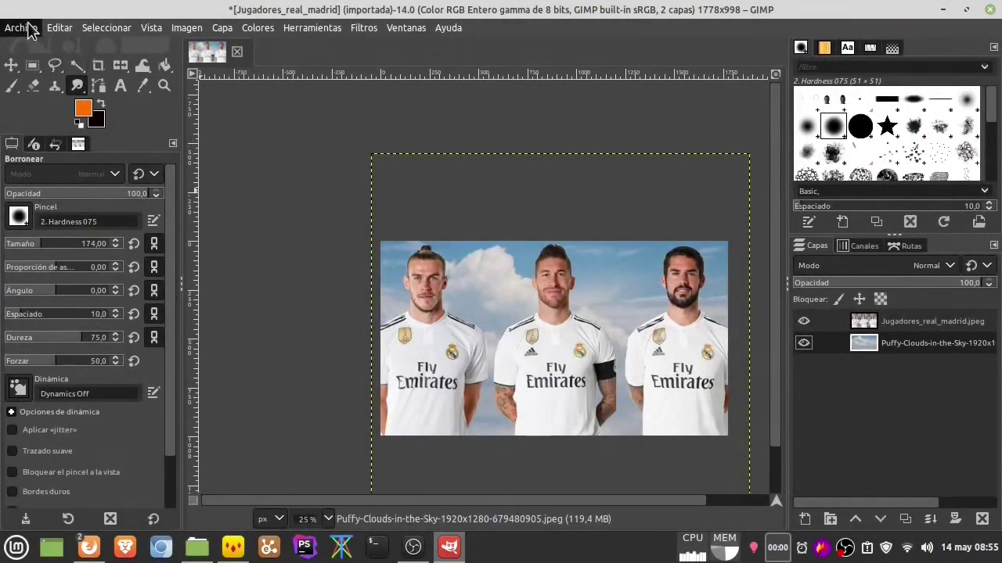
Step: Open Messi_barça.jpeg from the Video1 folder as a new layer in the composite
left_click(21, 27)
left_click(53, 101)
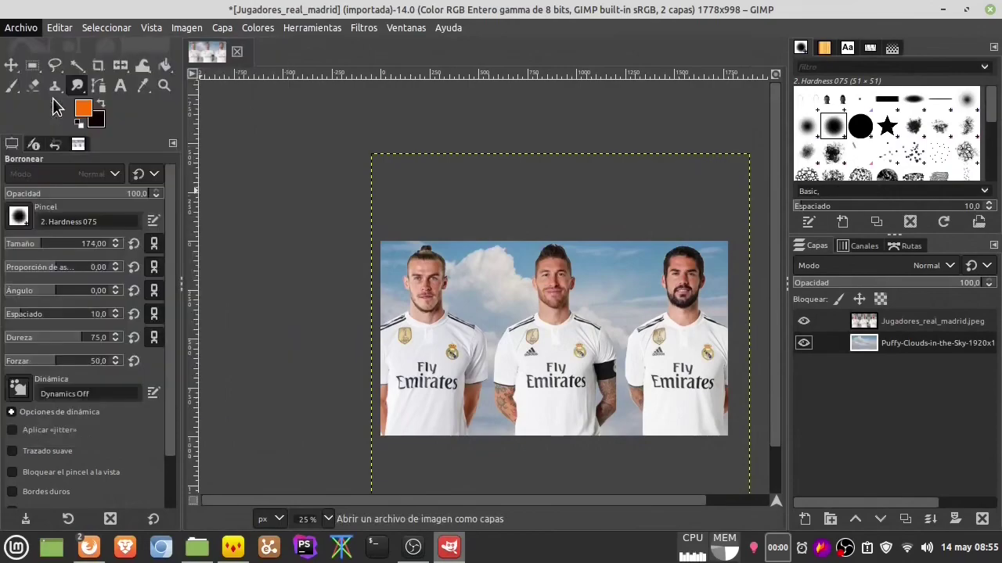
left_click(177, 189)
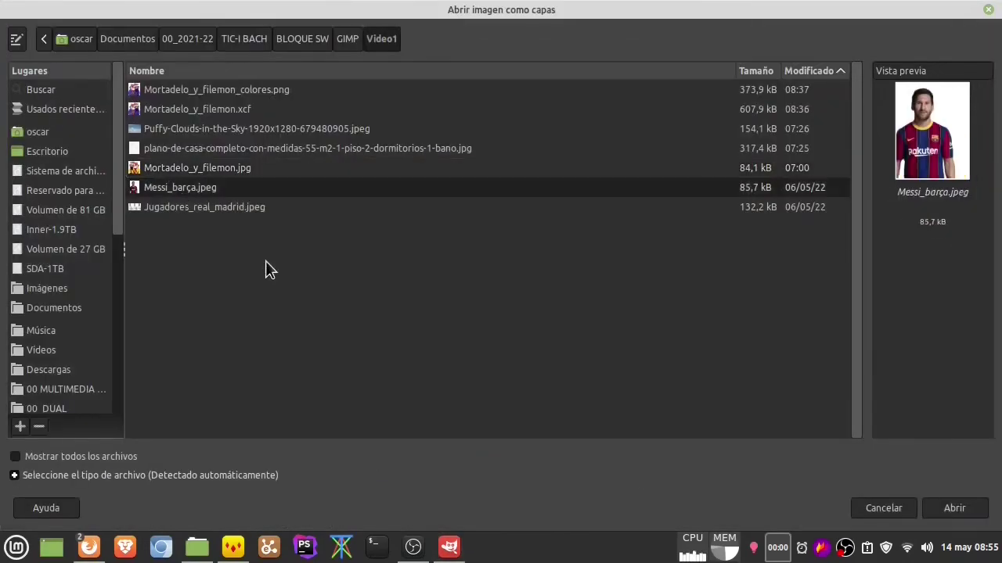
left_click(943, 507)
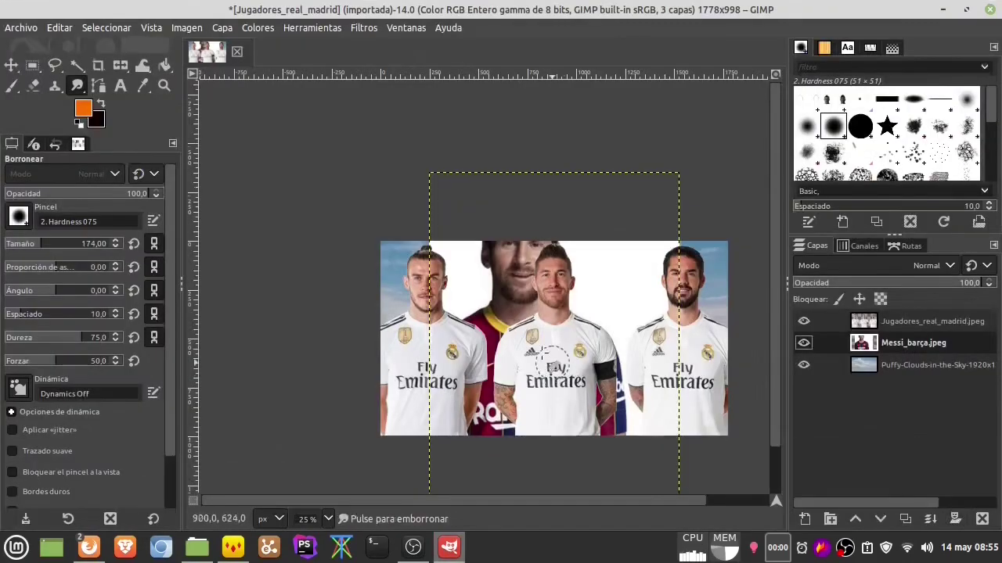
Step: Check the Messi layer under Jugadores, then drag it down-right so his face shows between players
left_click(804, 321)
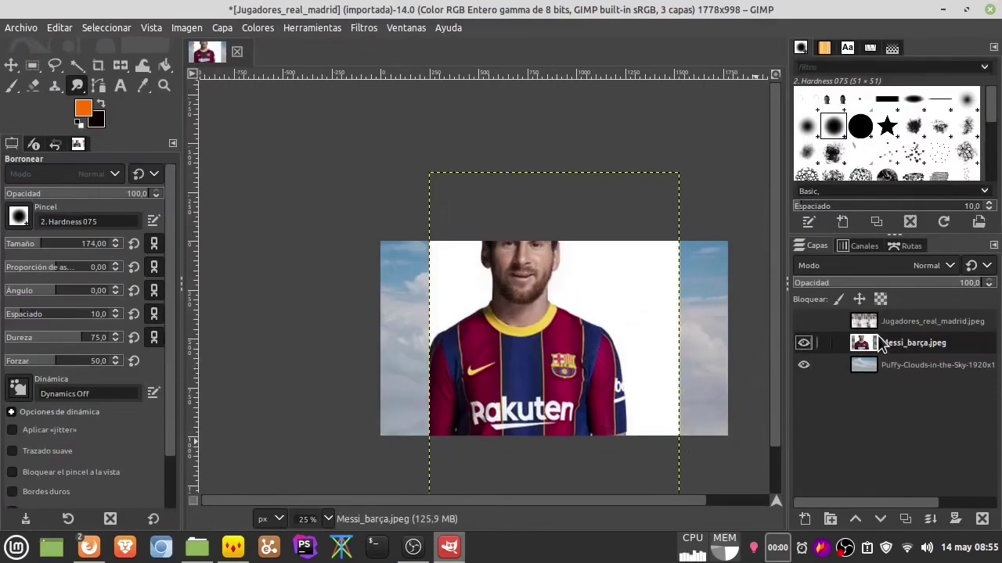
left_click(892, 321)
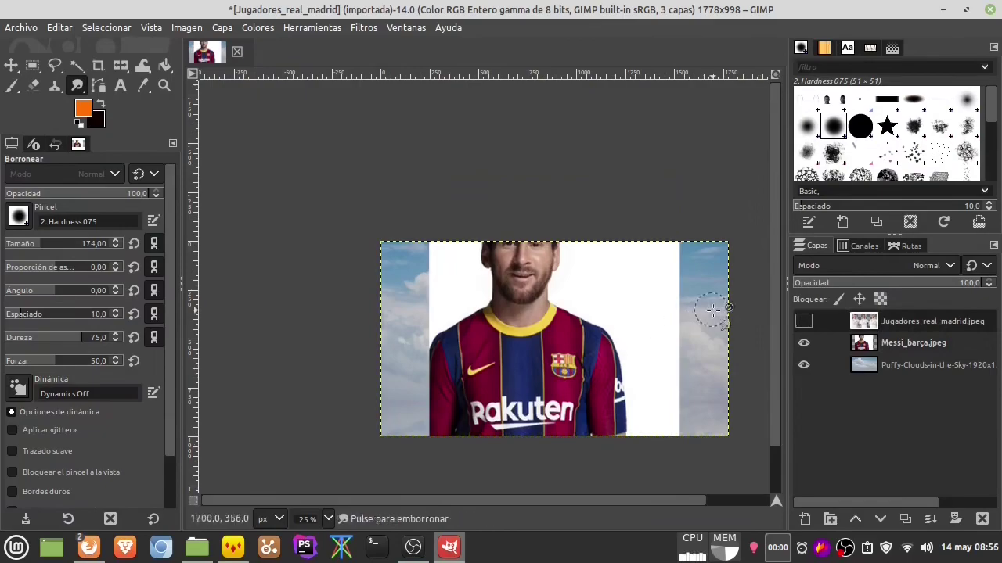
left_click(804, 321)
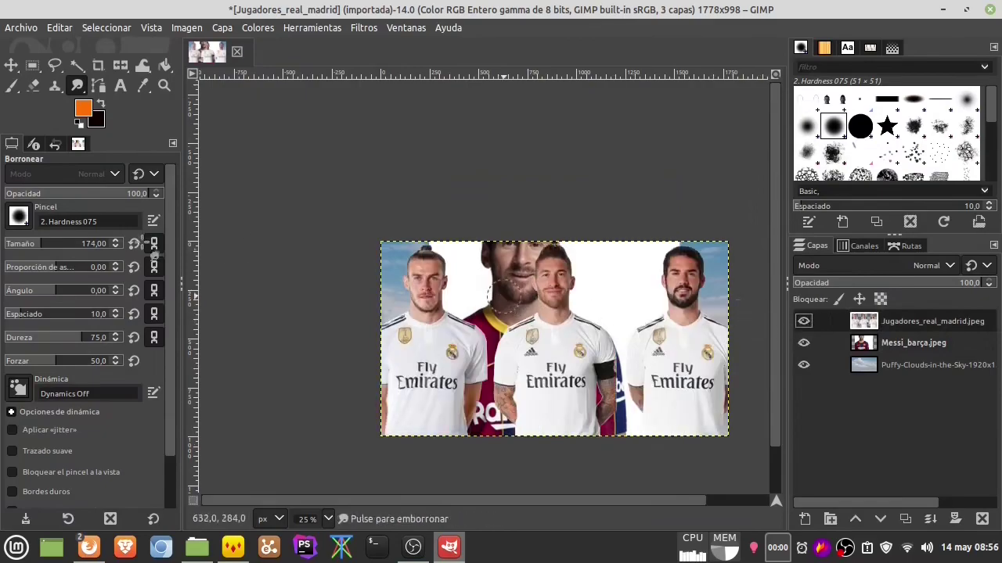
left_click(12, 67)
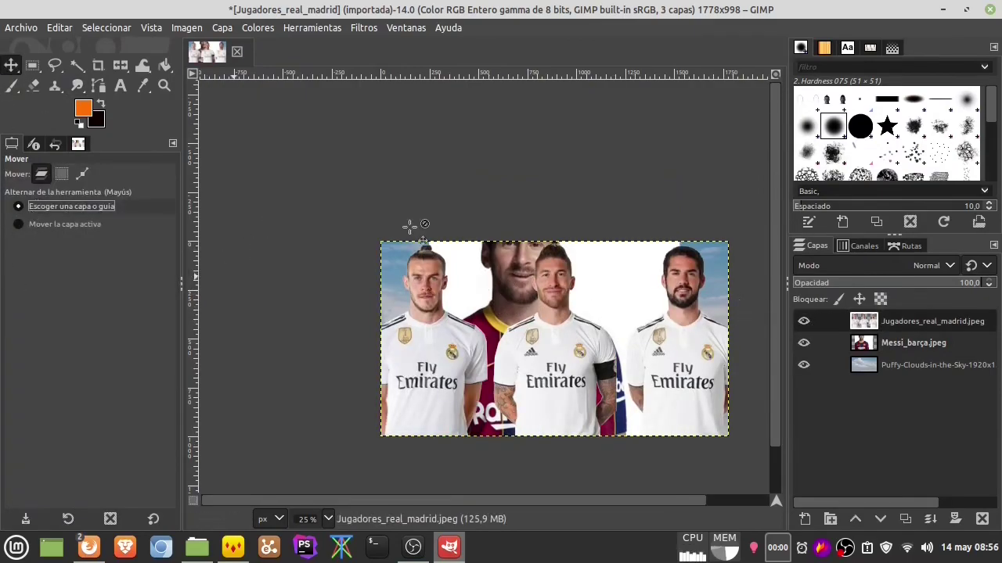
mouse_move(489, 273)
left_mouse_down()
mouse_move(562, 336)
mouse_move(590, 307)
mouse_move(492, 339)
mouse_move(477, 317)
left_mouse_up()
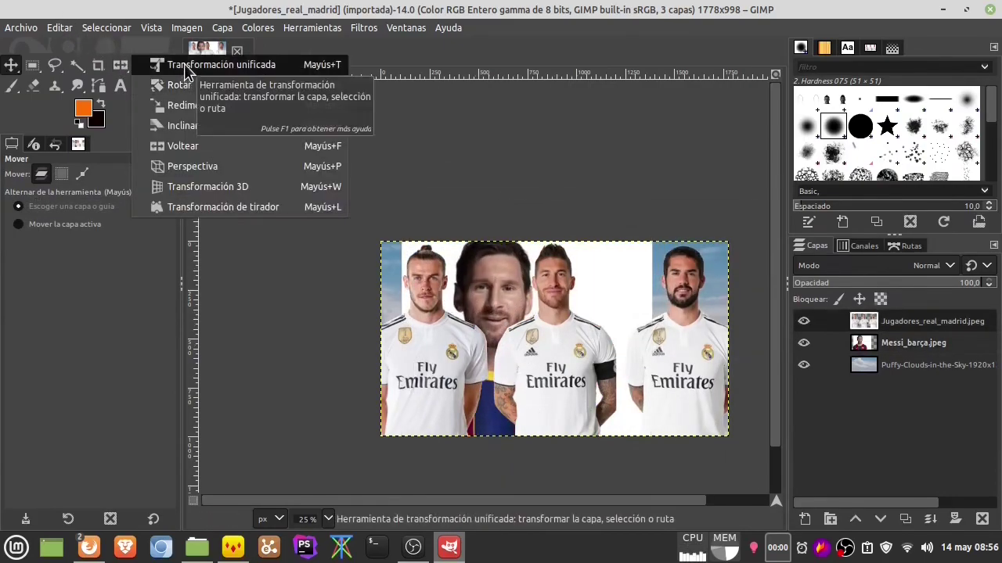
Step: Try a perspective adjustment of the Messi layer's corner with the Unified Transform tool
left_click(160, 66)
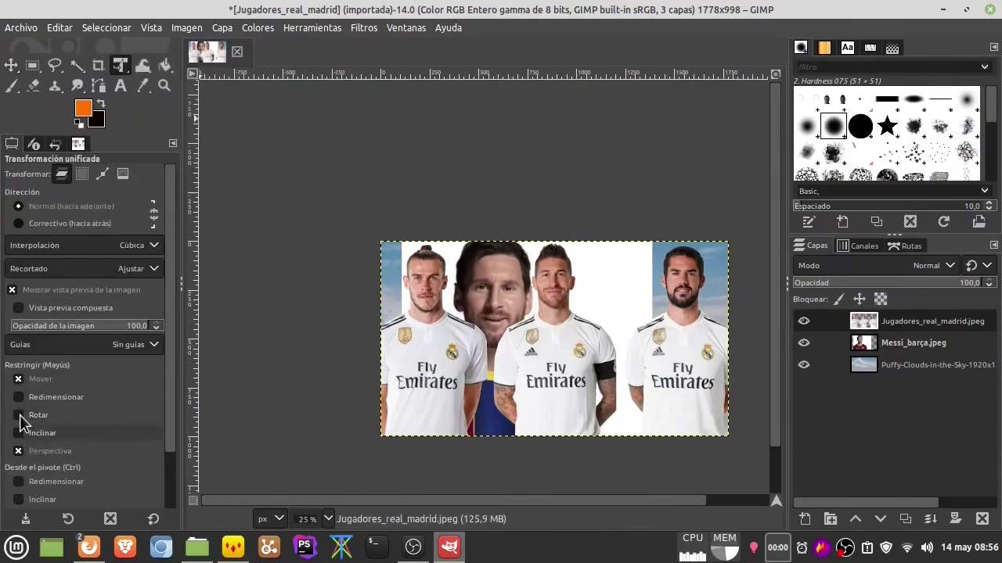
left_click(474, 403)
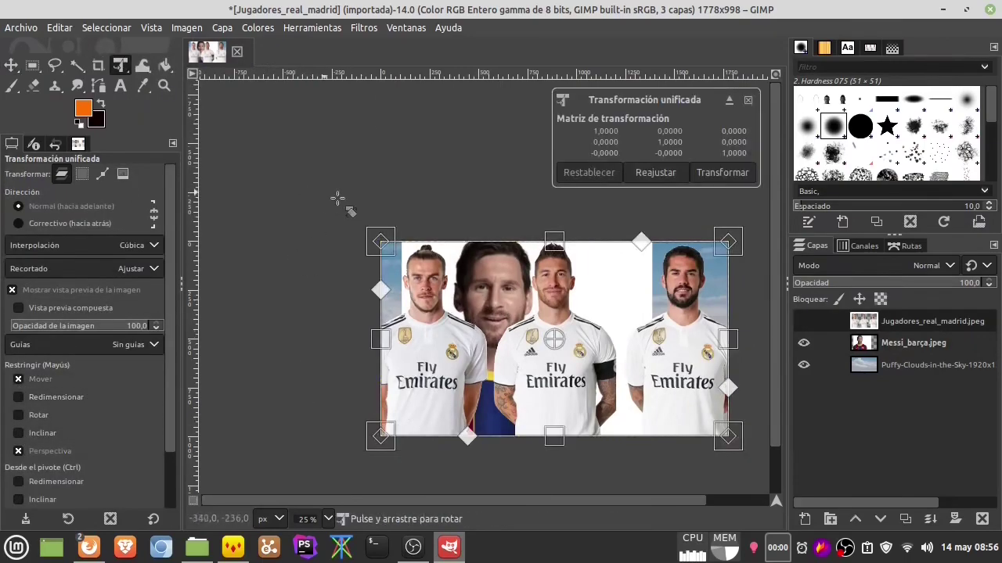
mouse_move(380, 241)
left_mouse_down()
mouse_move(345, 263)
mouse_move(384, 251)
left_mouse_up()
Step: Scale the Messi_barça layer down from its top-left corner
left_click(120, 65)
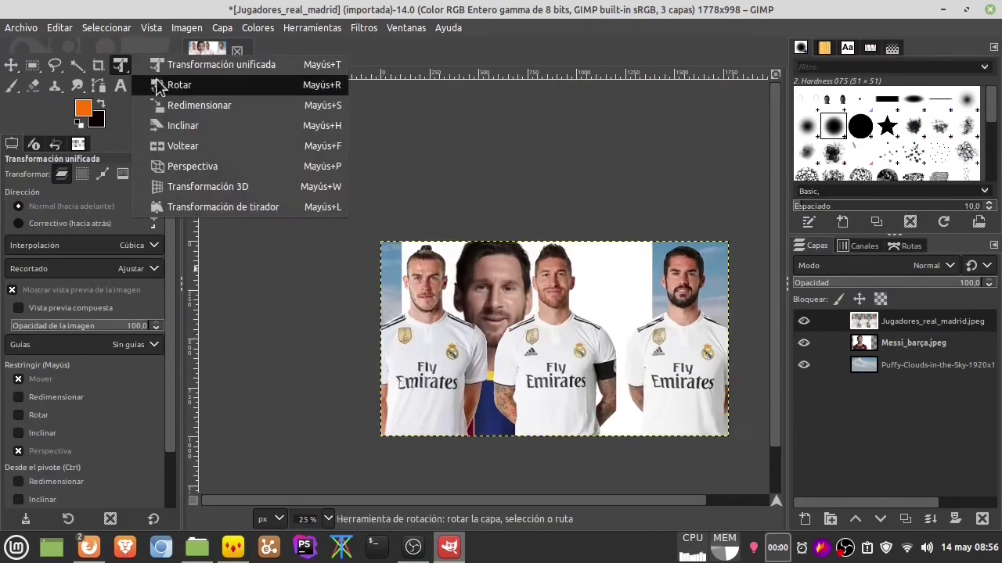
left_click(179, 104)
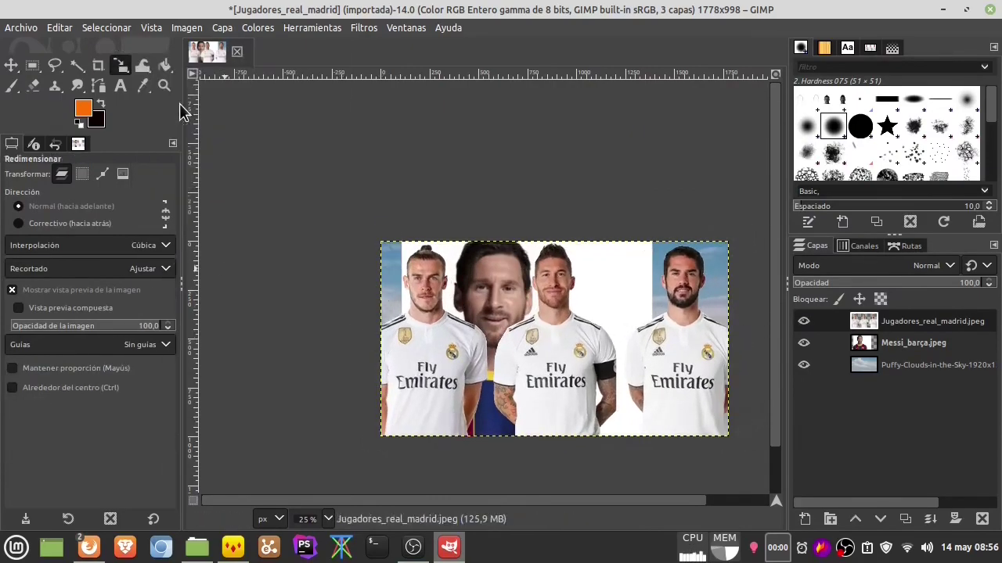
left_click(924, 343)
left_click(458, 266)
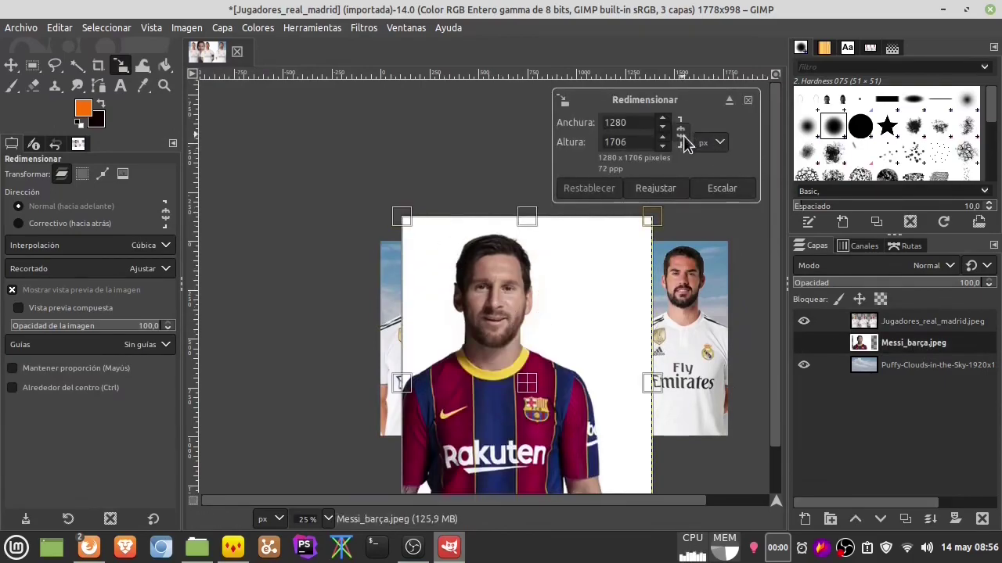
mouse_move(402, 216)
left_mouse_down()
mouse_move(452, 295)
mouse_move(442, 293)
left_mouse_up()
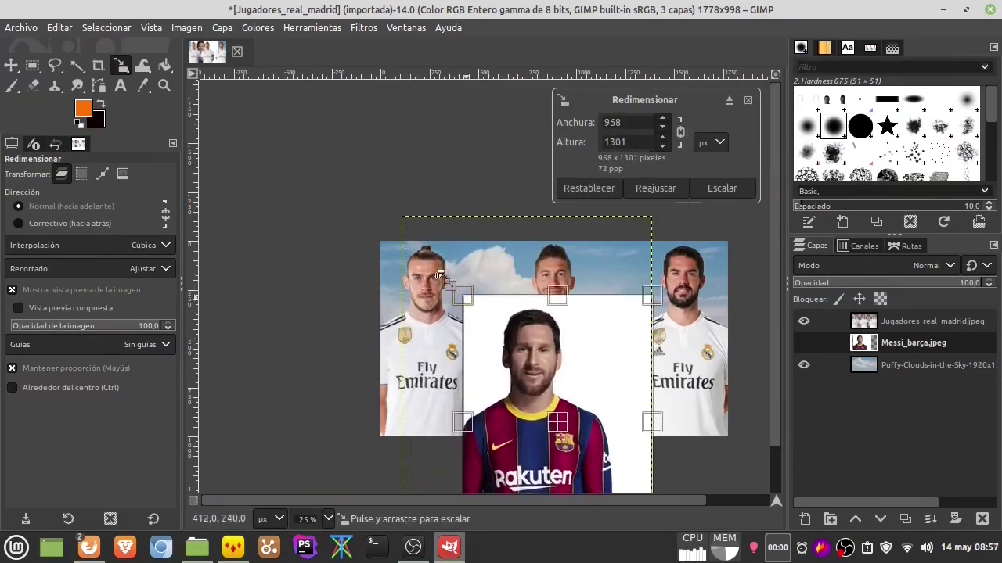
mouse_move(456, 286)
left_mouse_down()
mouse_move(370, 216)
mouse_move(502, 323)
left_mouse_up()
key("Return")
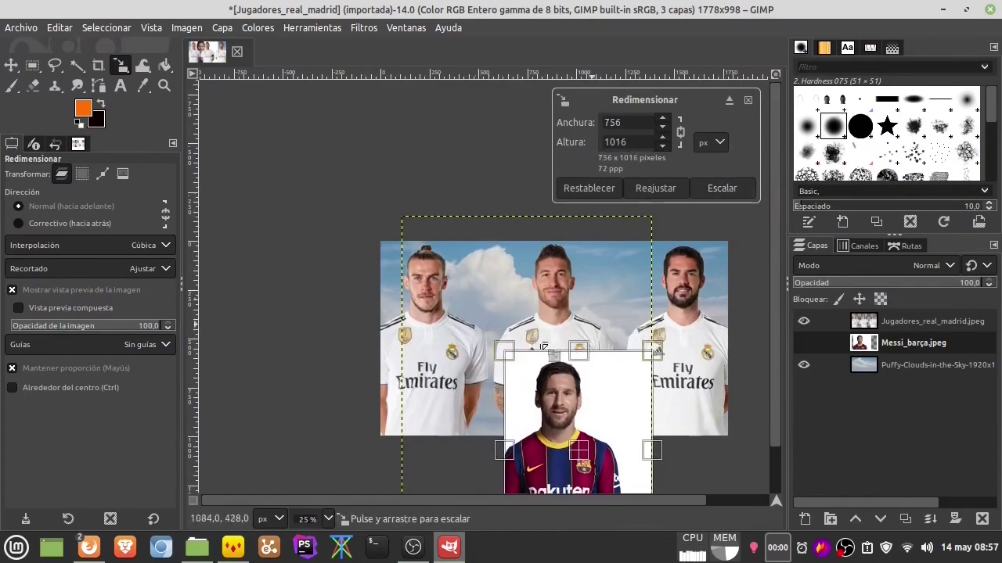
Step: Move the Messi layer up-left and shrink it further to 704 × 946 pixels
key("m")
left_click(46, 226)
mouse_move(541, 424)
left_mouse_down()
mouse_move(479, 341)
mouse_move(475, 296)
left_mouse_up()
left_click(98, 65)
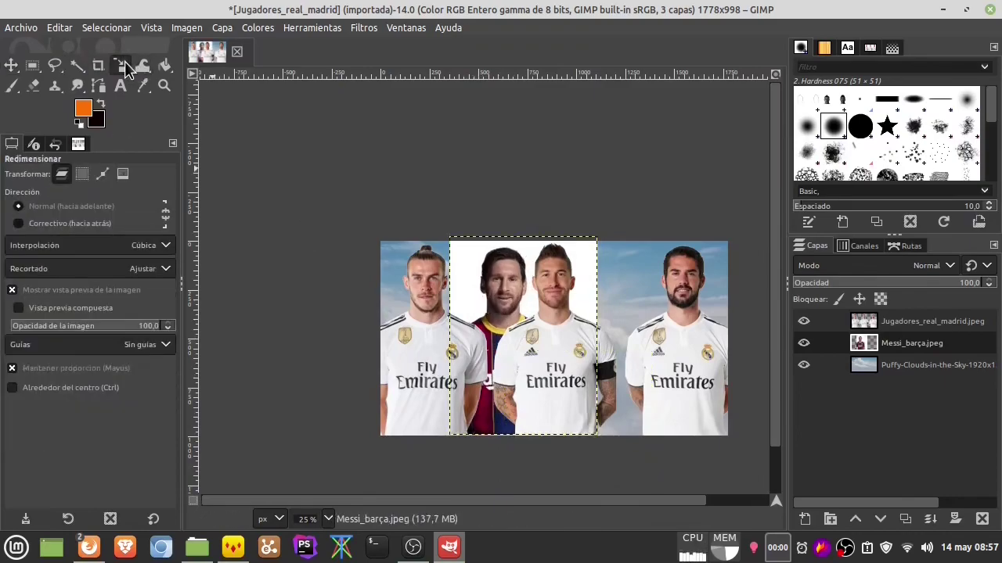
left_click(472, 272)
left_click_drag(449, 237, 478, 281)
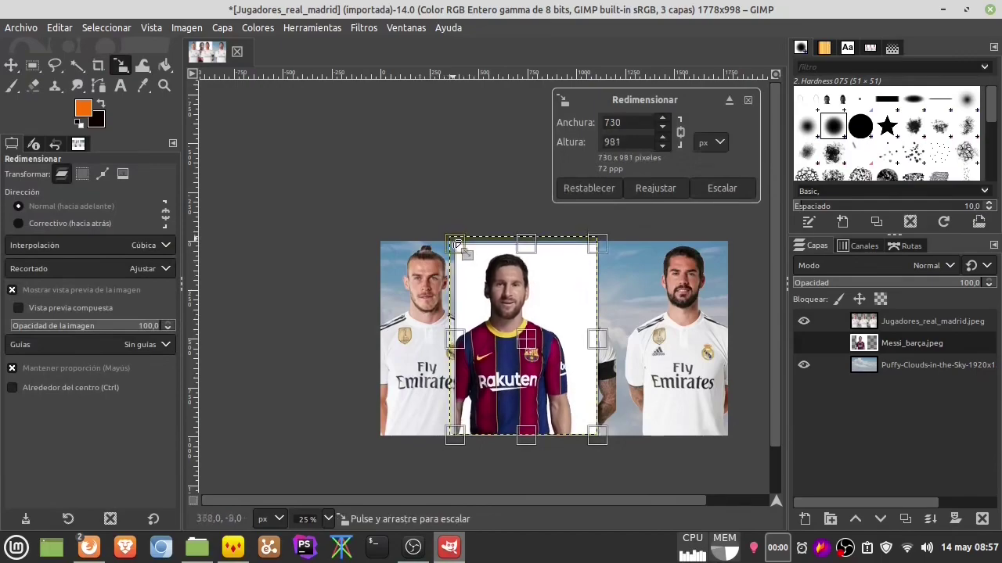
left_click(736, 192)
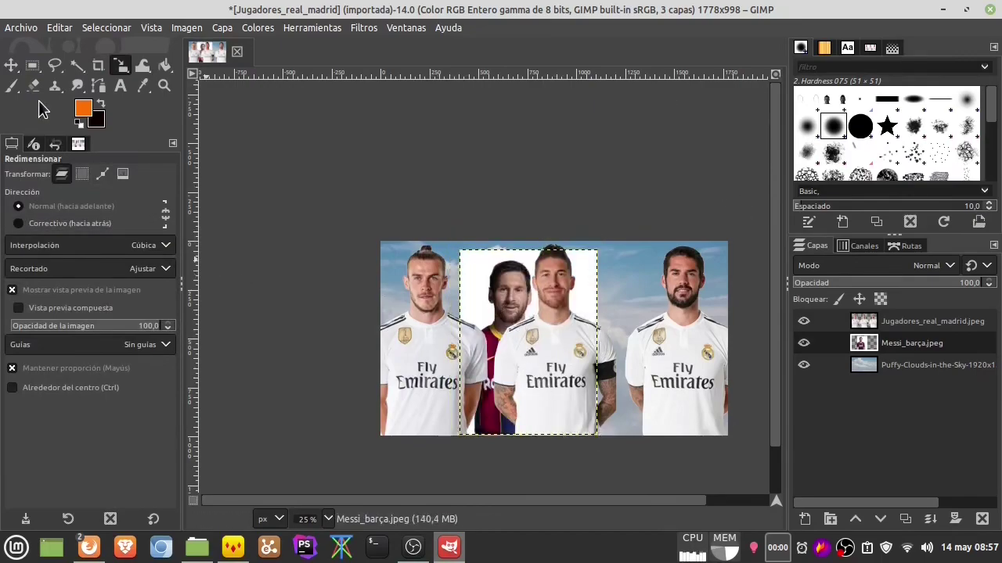
Step: Nudge the Messi layer slightly left and up
left_click(11, 66)
left_click_drag(514, 293, 496, 297)
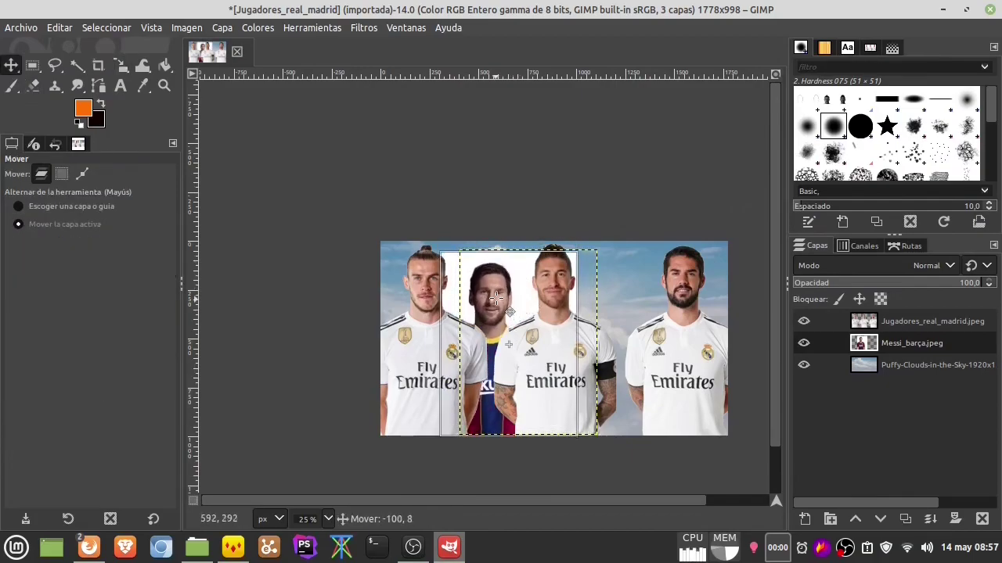
left_click_drag(496, 297, 497, 282)
key("1")
Step: Fuzzy-select Messi's white background, including the gap beside his arm, and cut it away
key("f")
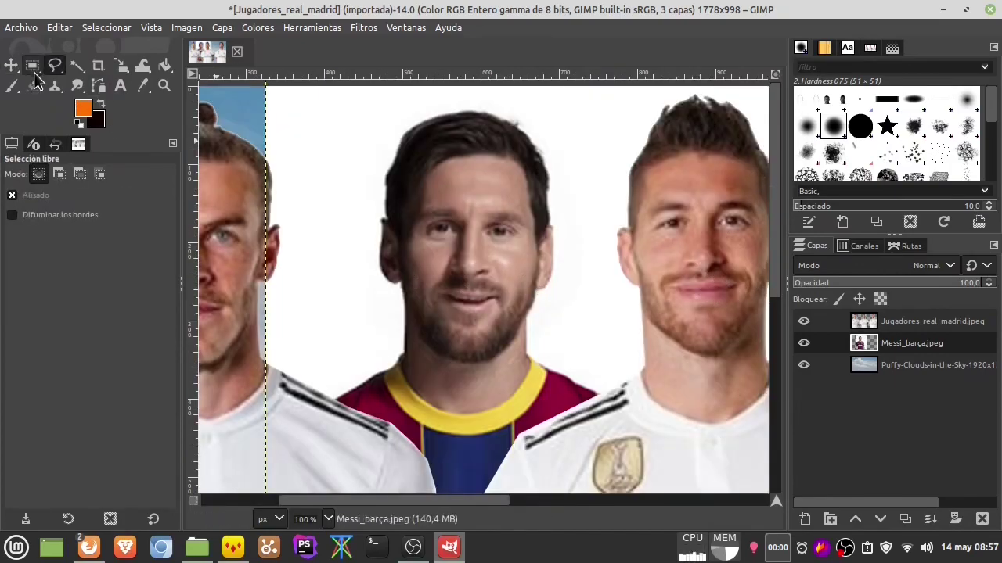
left_click(76, 65)
left_click(298, 208)
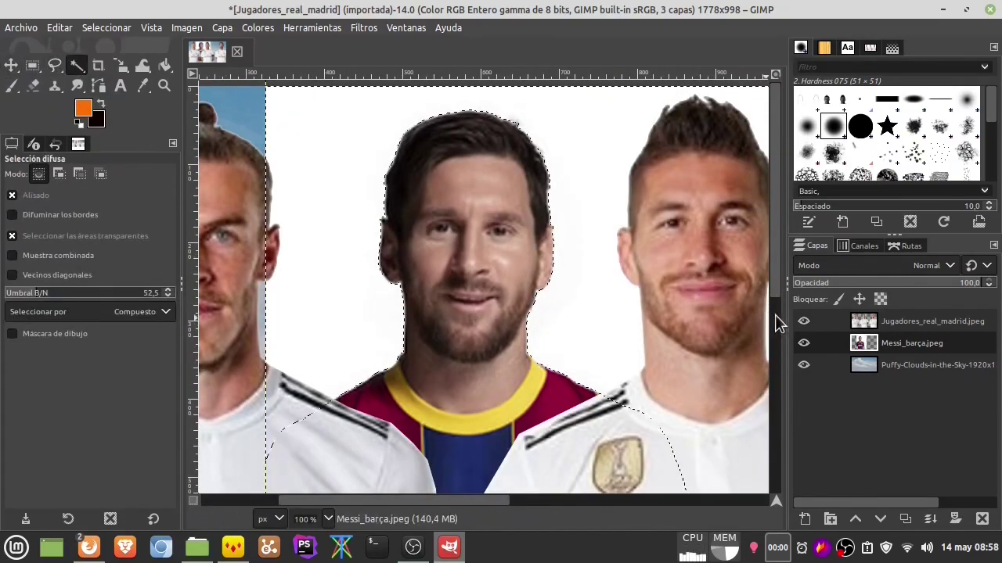
key("minus")
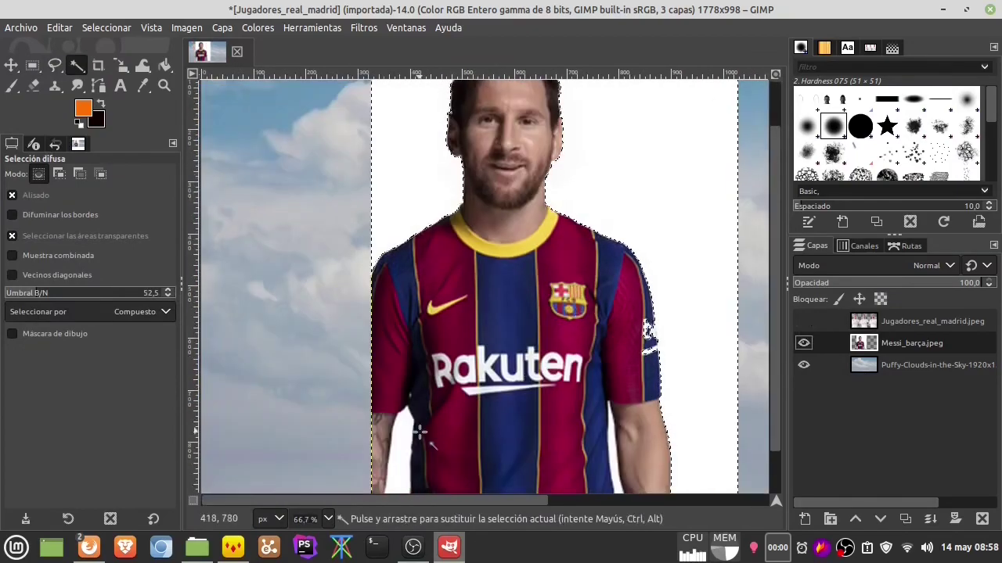
left_click(614, 455, "shift")
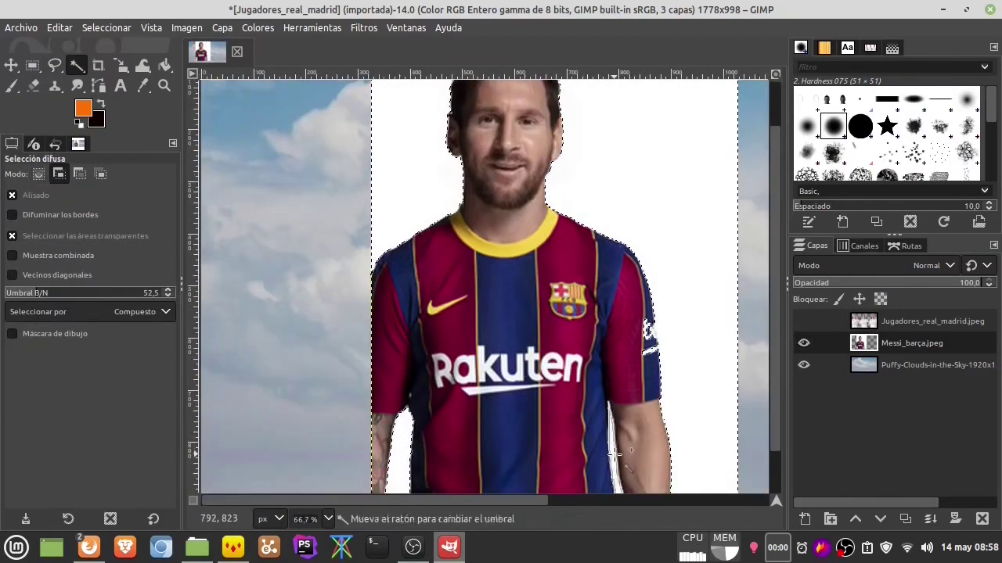
key("ctrl+x")
key("minus")
key("minus")
key("minus")
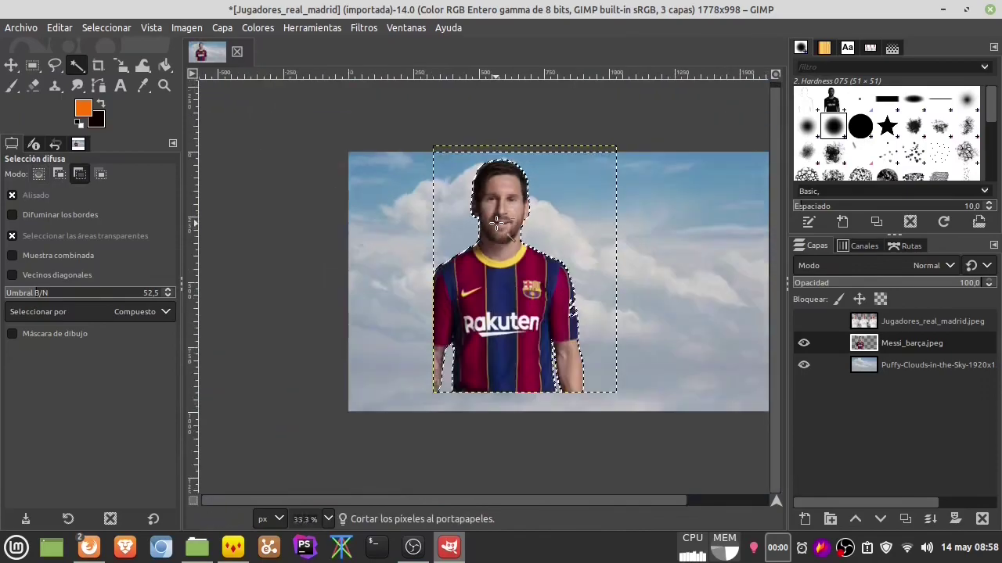
Step: Show the Madrid players layer again and clear the selection
left_click(804, 321)
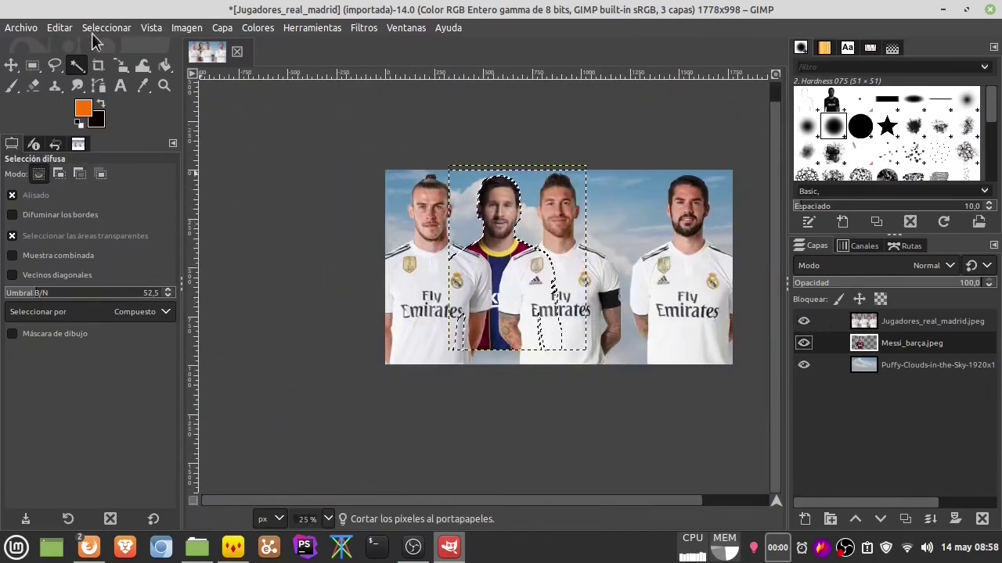
left_click(106, 28)
left_click(105, 64)
Step: Outline the left player's head and neck down to the collar with a Free Select polygon
key("1")
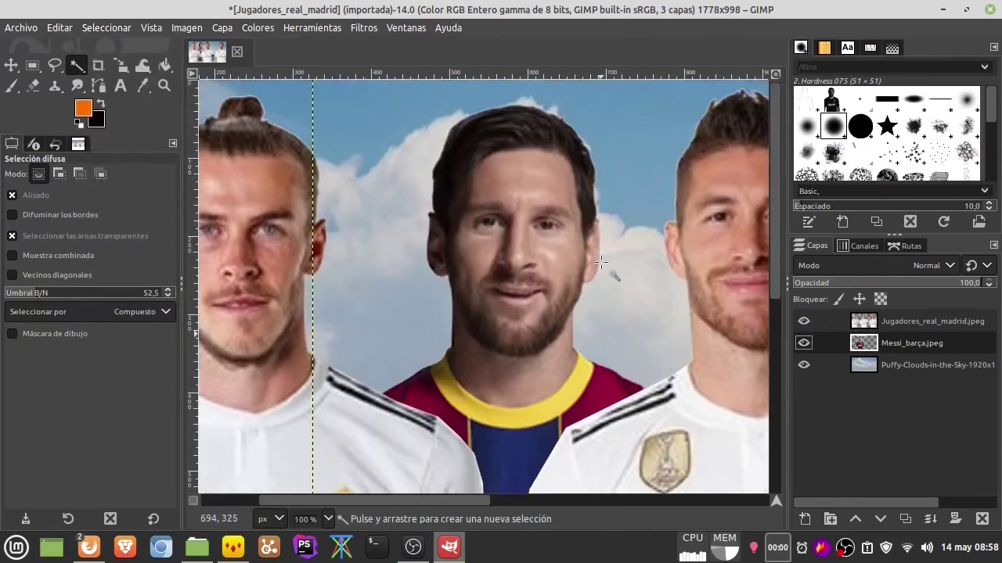
scroll(501, 284, "right", 3)
scroll(502, 285, "right", 3)
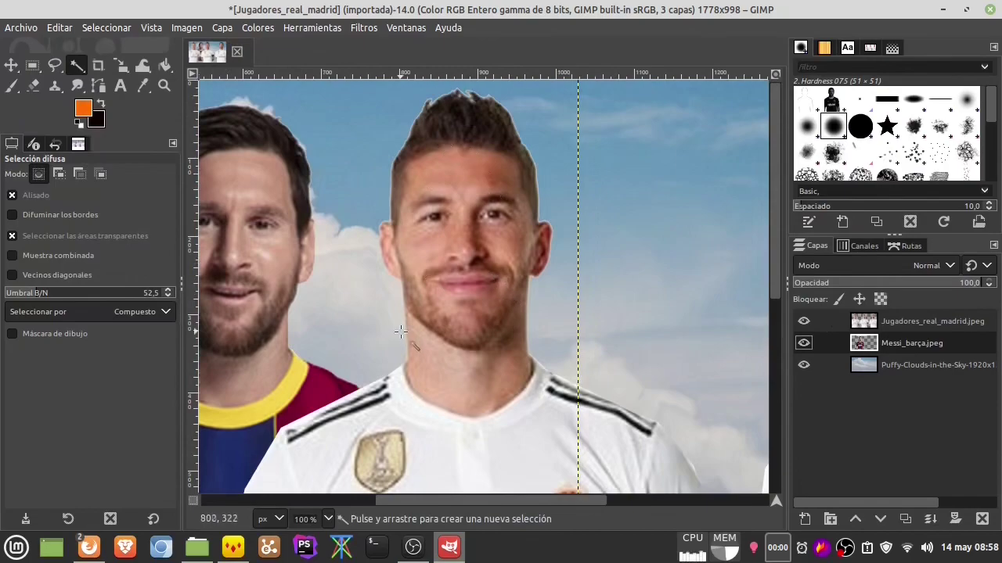
scroll(400, 332, "left", 3)
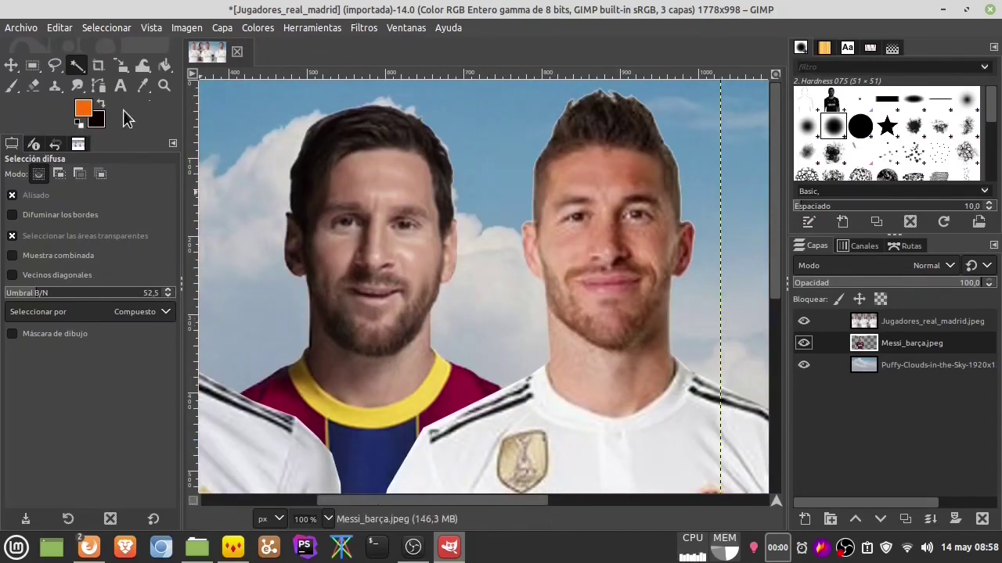
left_click(54, 65)
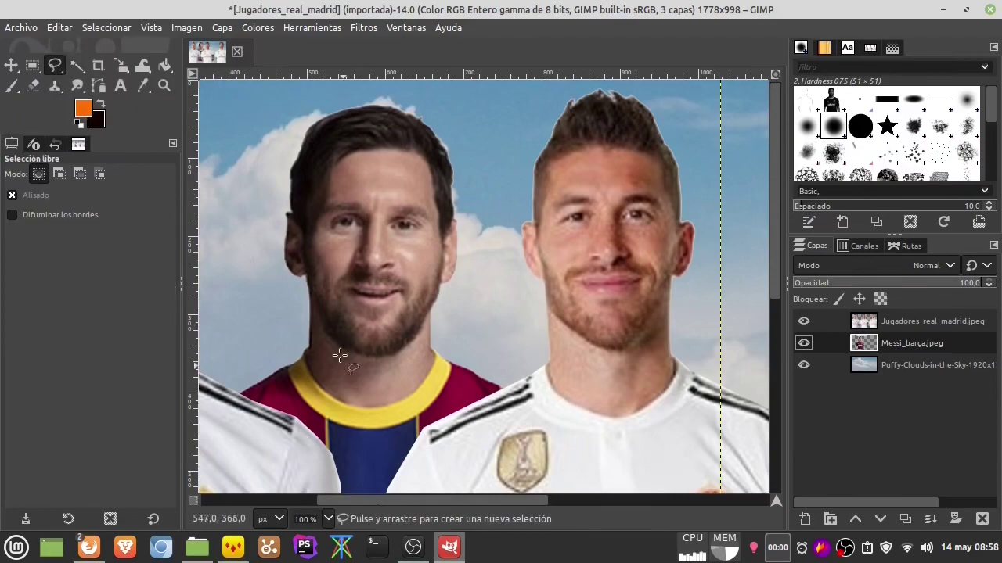
left_click(296, 344)
left_click(251, 211)
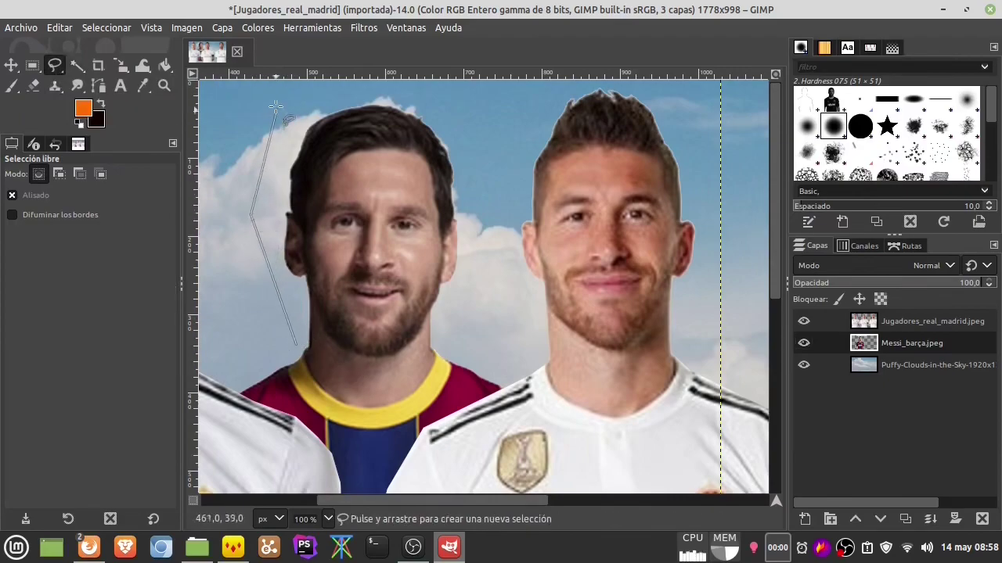
left_click(273, 100)
left_click(383, 92)
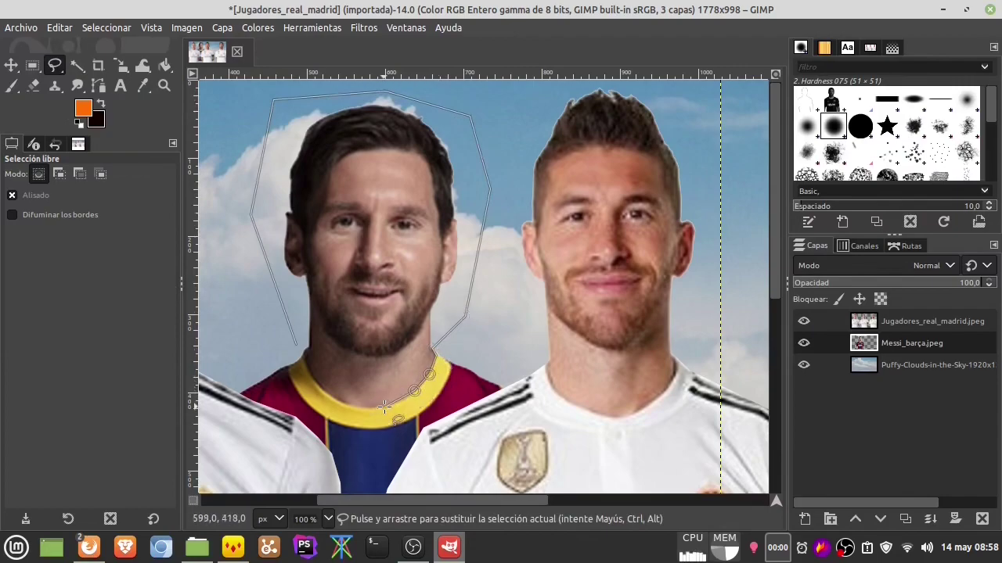
left_click(306, 357)
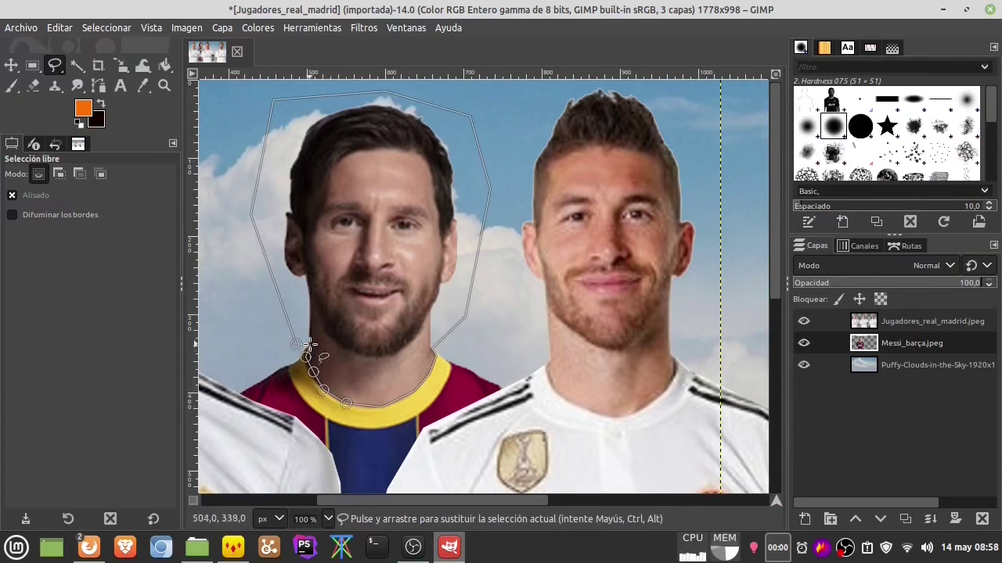
double_click(296, 344)
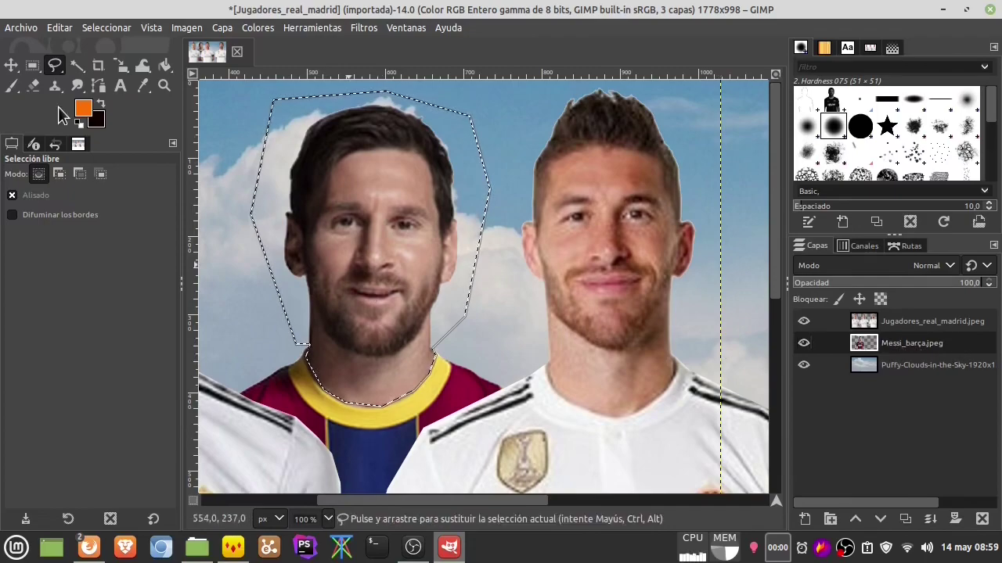
left_click(66, 30)
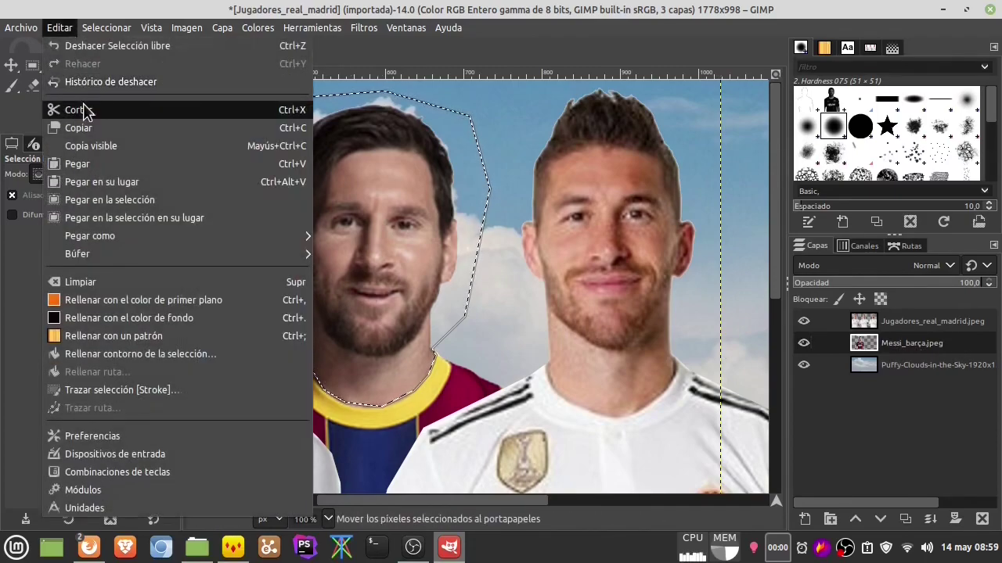
Step: Cut the selected face, paste it on the Jugadores layer and place it over the right-hand player
left_click(80, 109)
left_click(907, 327)
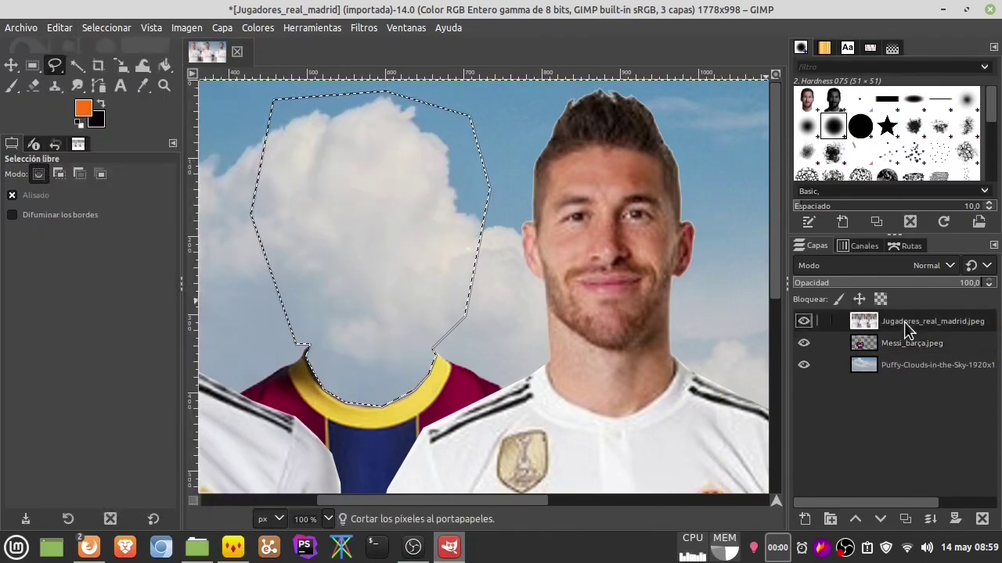
left_click(61, 28)
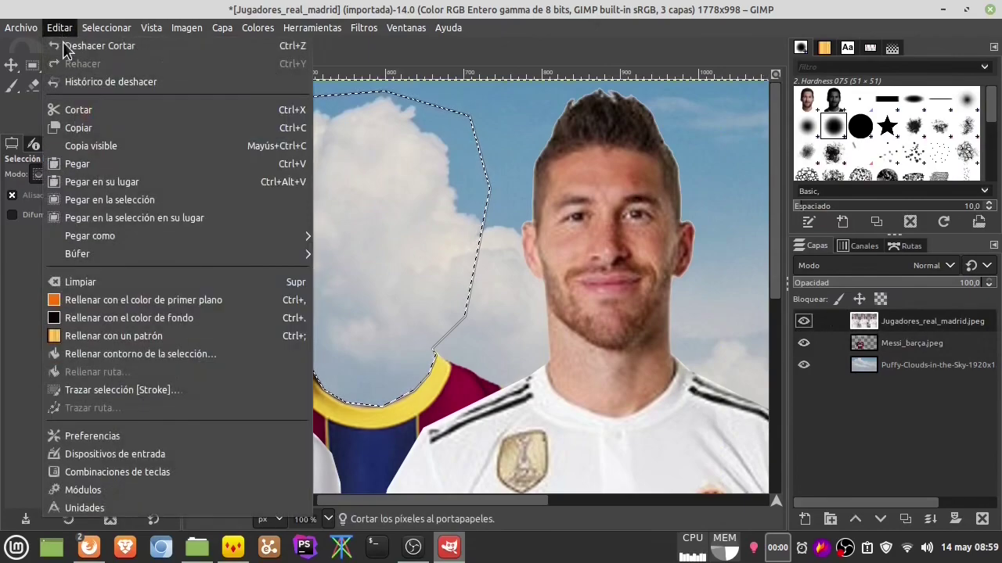
left_click(77, 163)
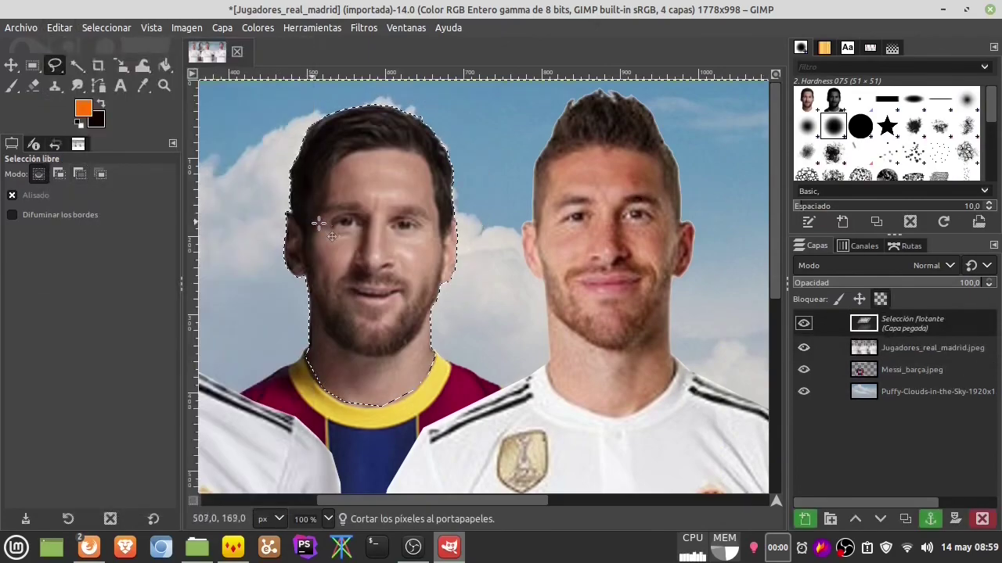
left_click(11, 65)
mouse_move(399, 249)
left_mouse_down()
mouse_move(581, 249)
mouse_move(621, 259)
left_mouse_up()
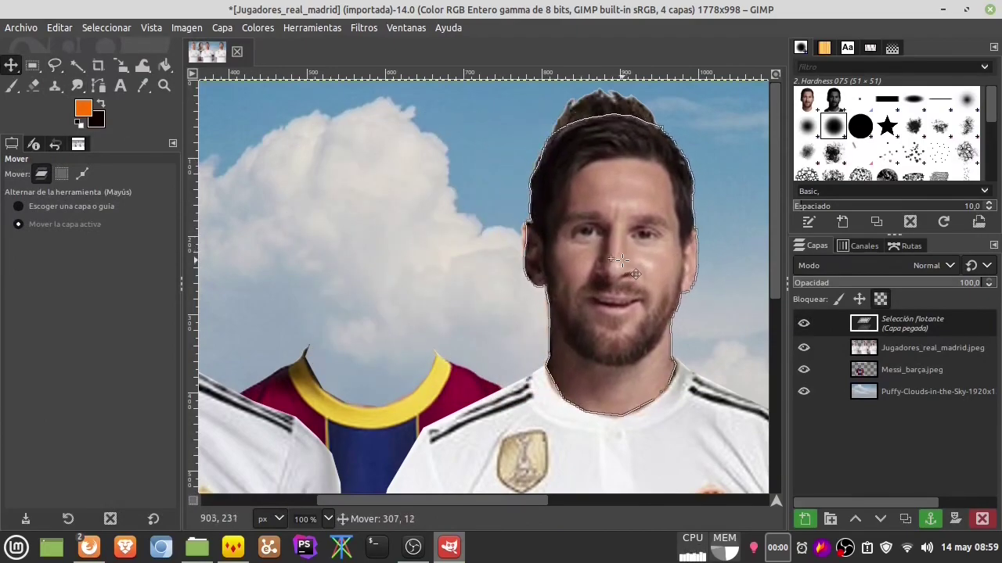
left_click_drag(621, 259, 403, 225)
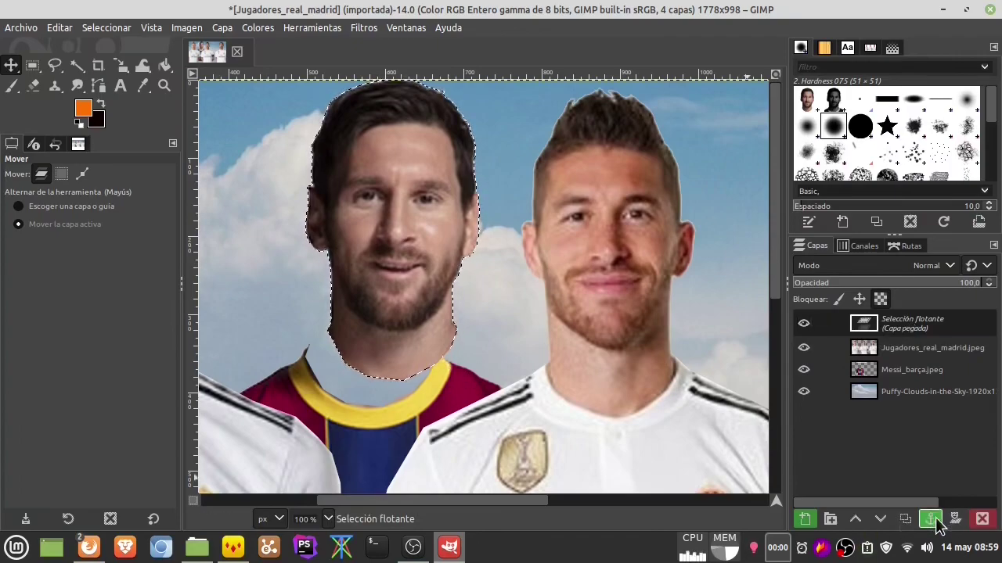
mouse_move(417, 230)
left_mouse_down()
mouse_move(630, 245)
mouse_move(637, 268)
left_mouse_up()
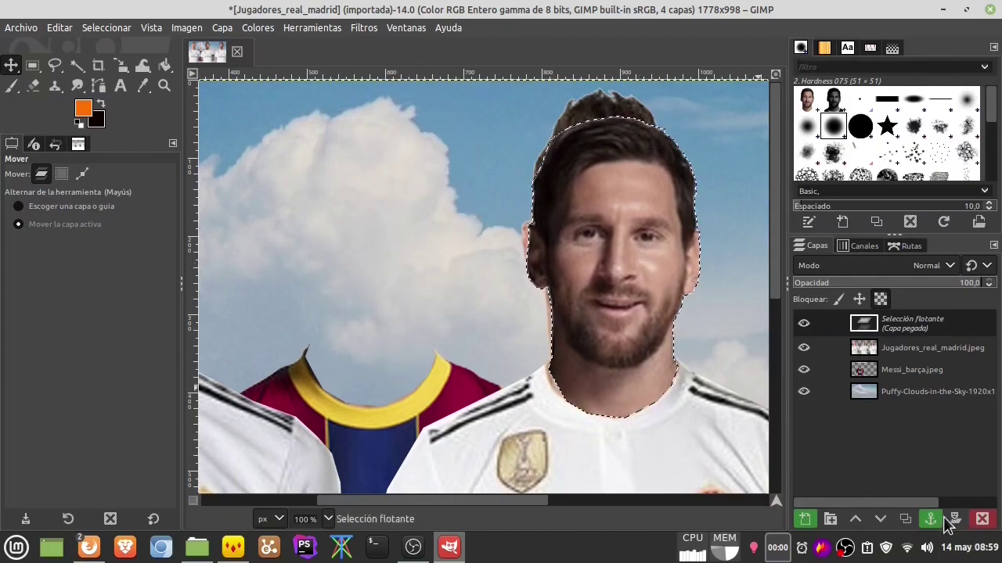
left_click(932, 519)
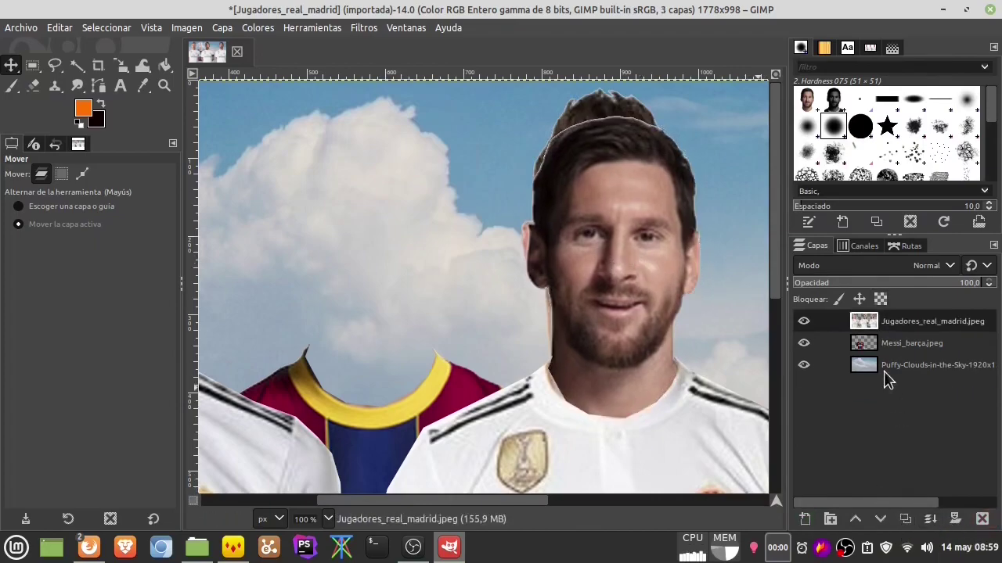
Step: Paste the cut face again as its own new layer, Capa pegada, and toggle its visibility
left_click(804, 322)
left_click(804, 321)
left_click(59, 27)
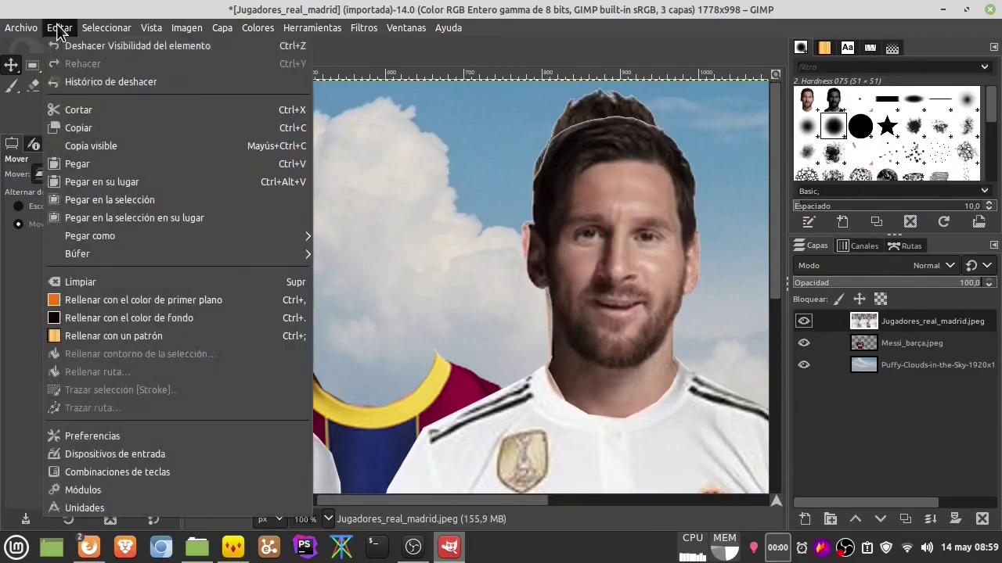
key("Escape")
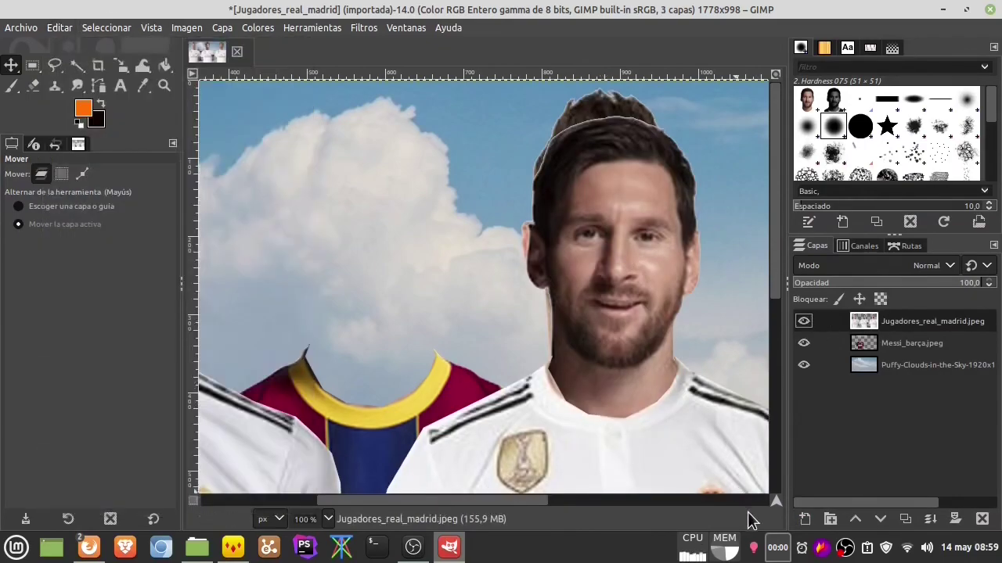
left_click(59, 28)
left_click(78, 161)
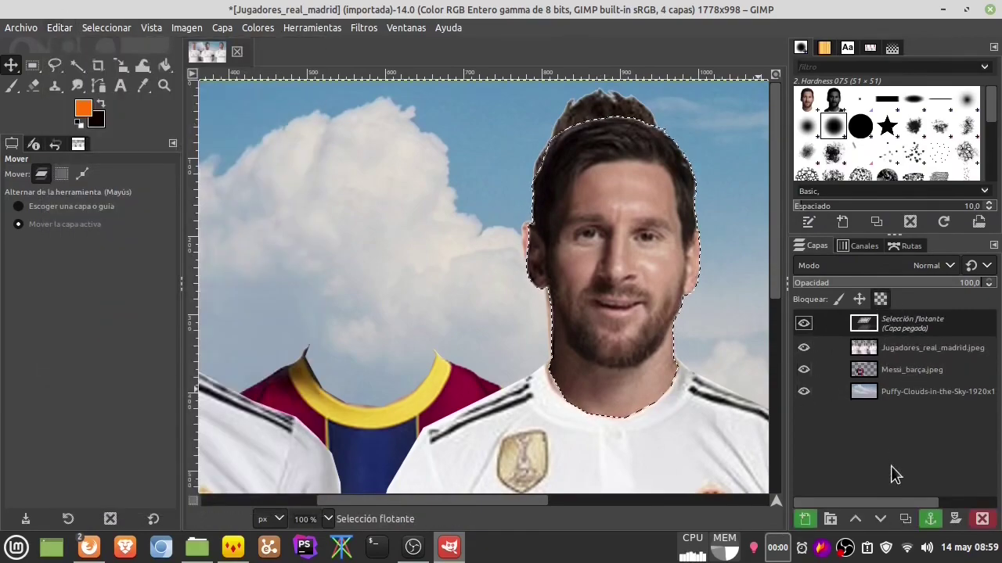
left_click(805, 520)
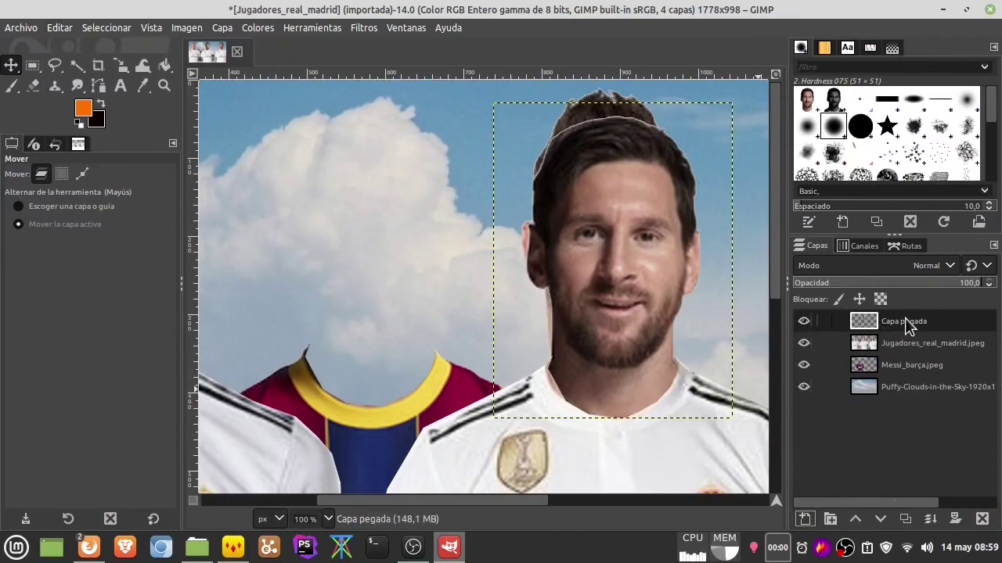
left_click(804, 321)
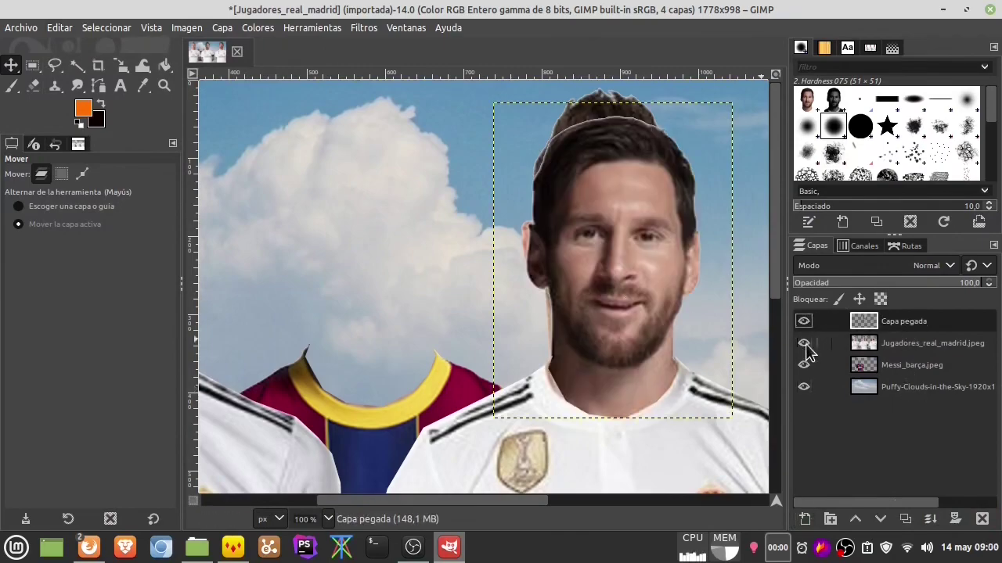
left_click(804, 323)
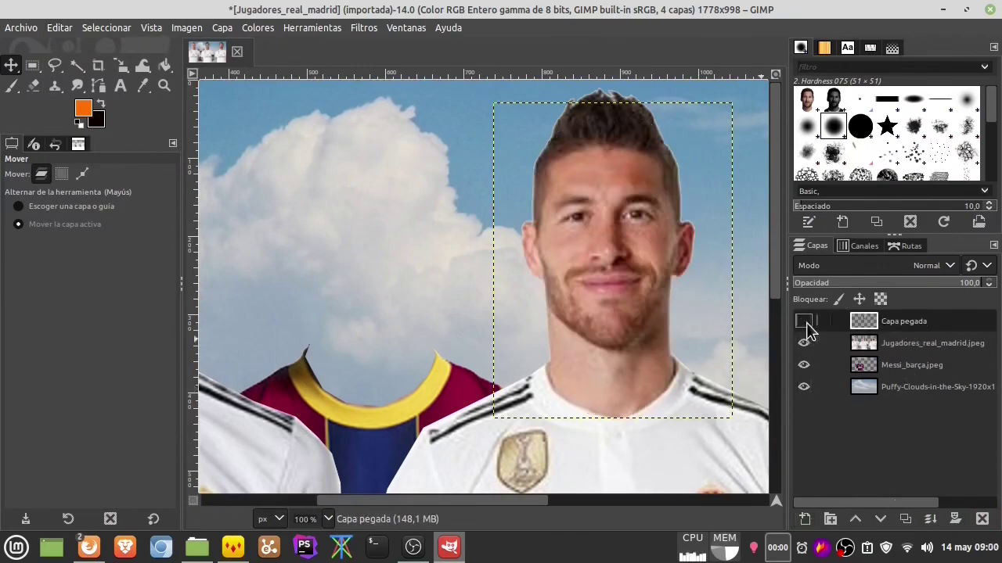
Step: Box-select the right player's head on the team photo layer and cut it out
left_click(32, 65)
mouse_move(470, 83)
left_mouse_down()
mouse_move(692, 270)
mouse_move(745, 343)
left_mouse_up()
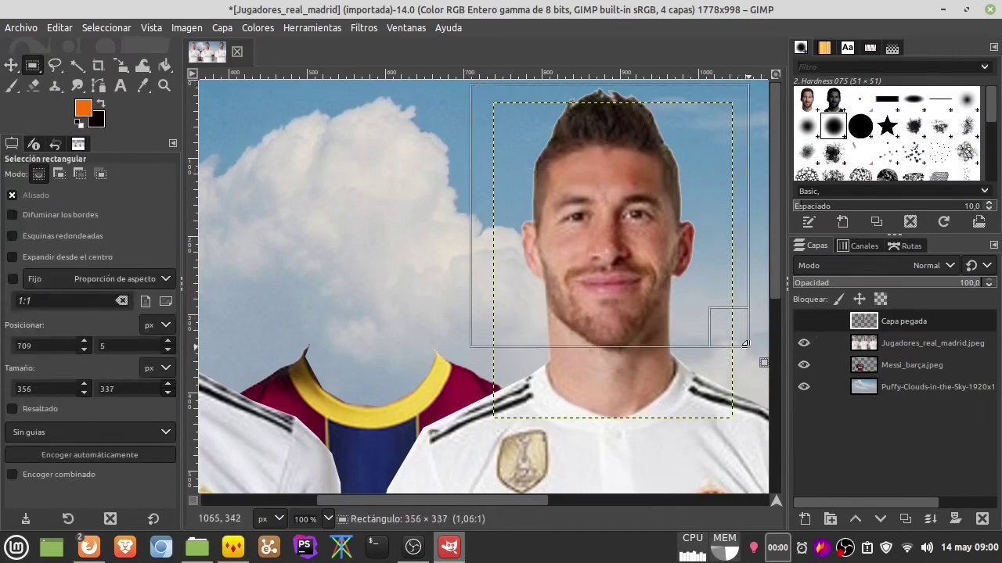
left_click(935, 343)
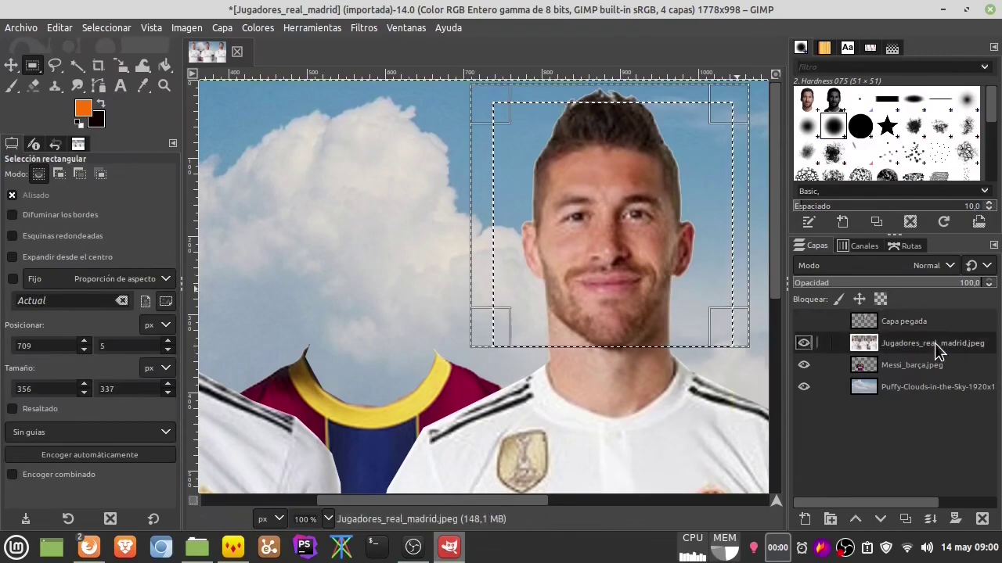
left_click(59, 28)
left_click(86, 108)
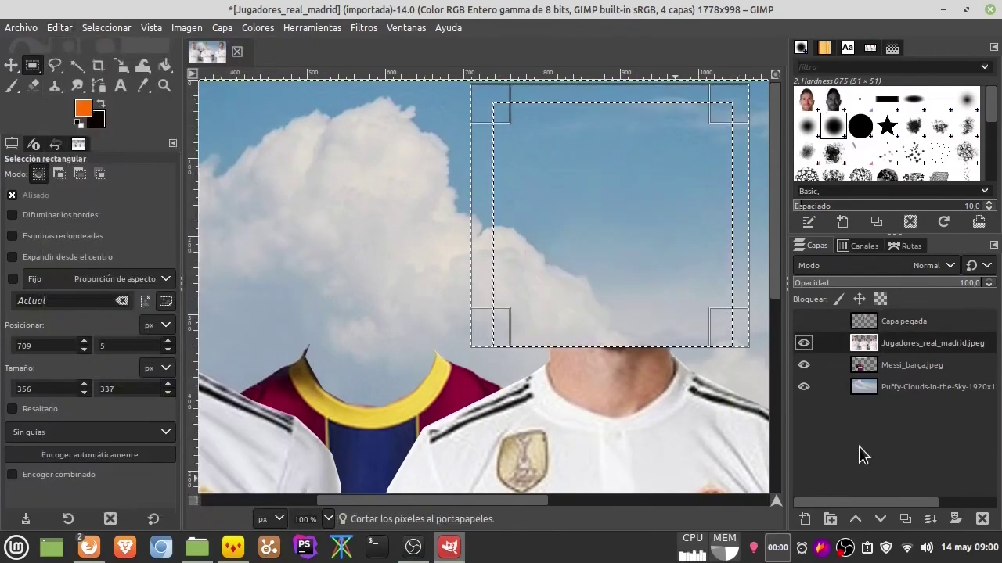
Step: Show the pasted face layer and nudge it down-left onto the white shirt
left_click(804, 321)
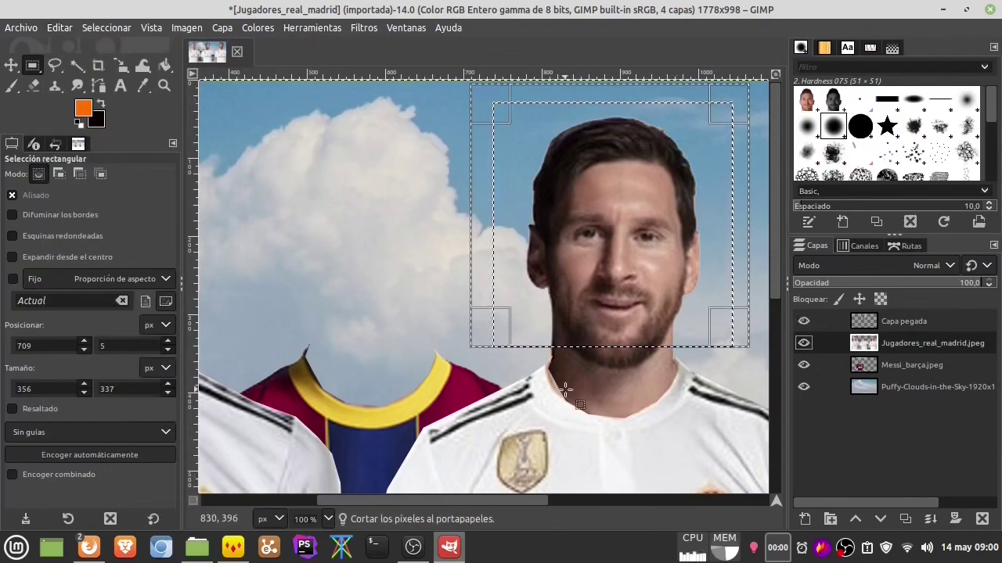
key("m")
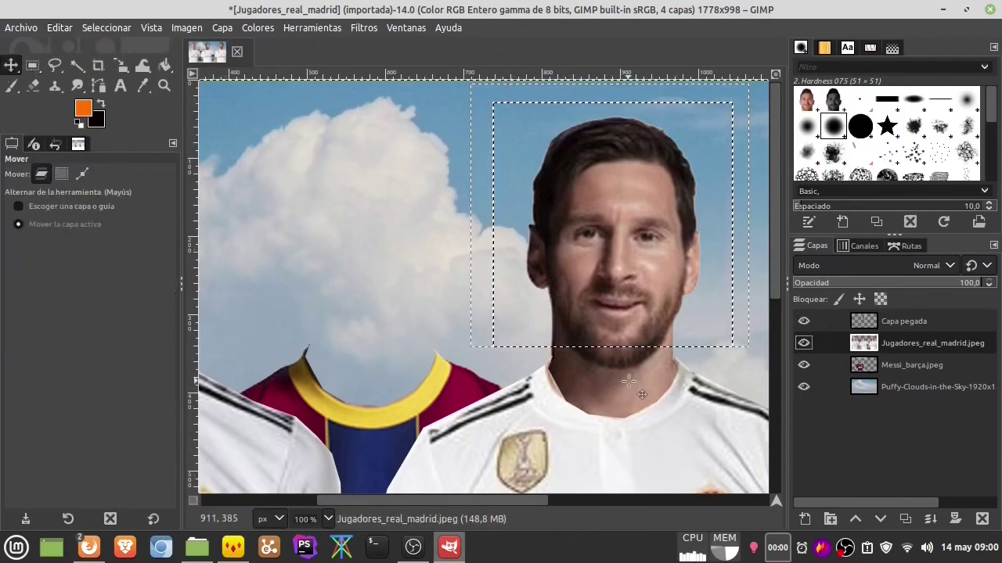
left_click_drag(628, 381, 586, 415)
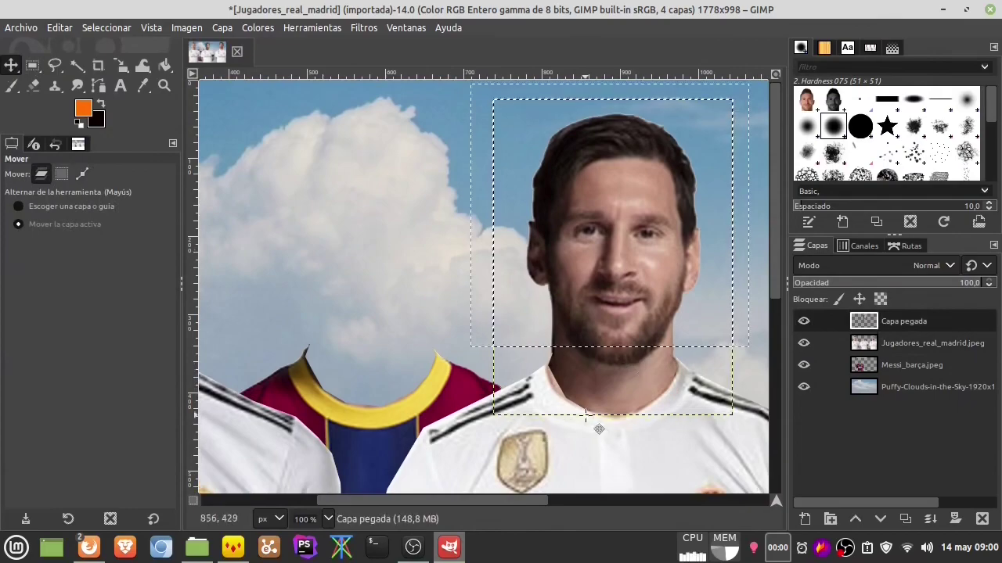
Step: Merge the pasted face into the team photo layer, then hide it and select the Barça photo layer
right_click(923, 322)
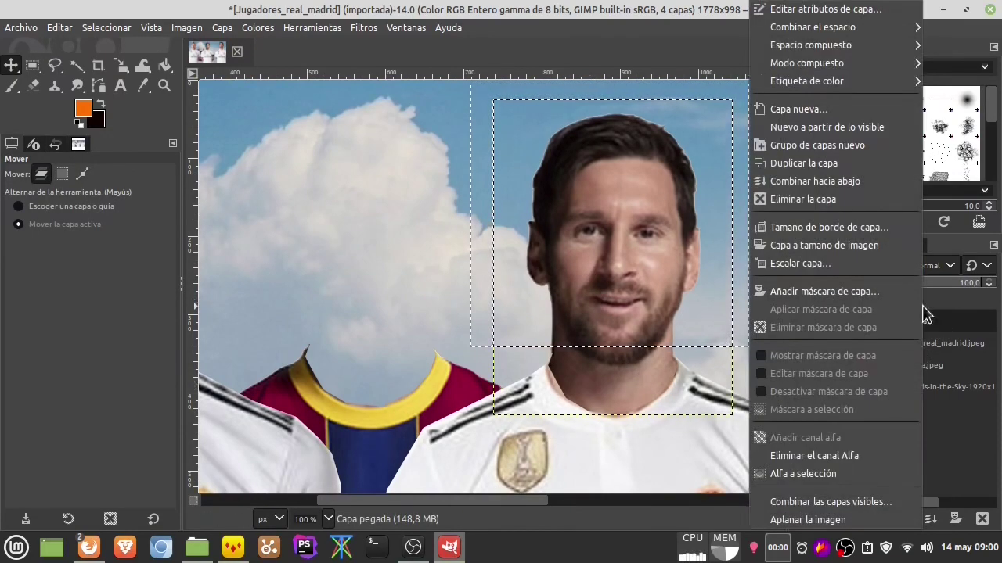
left_click(832, 183)
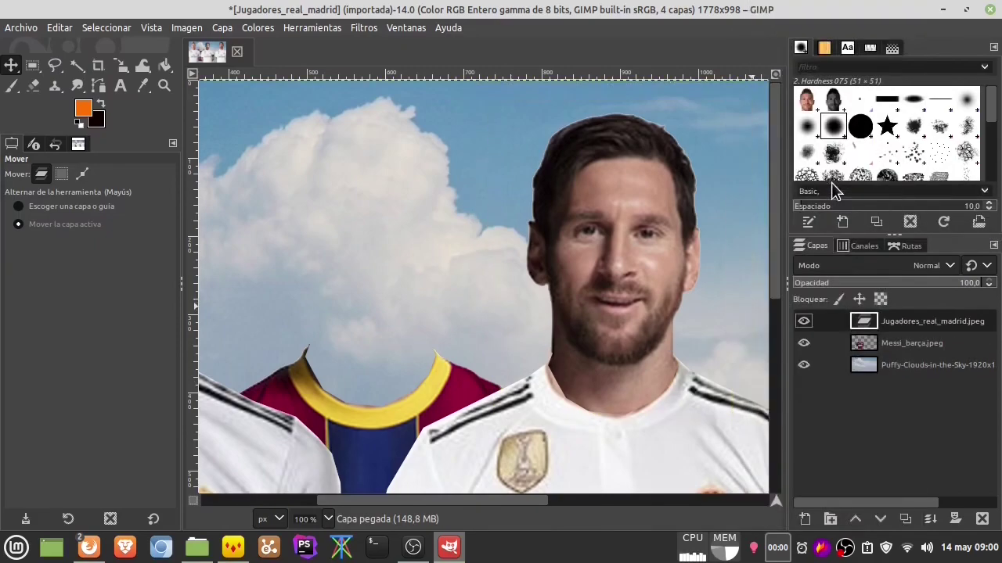
left_click(804, 320)
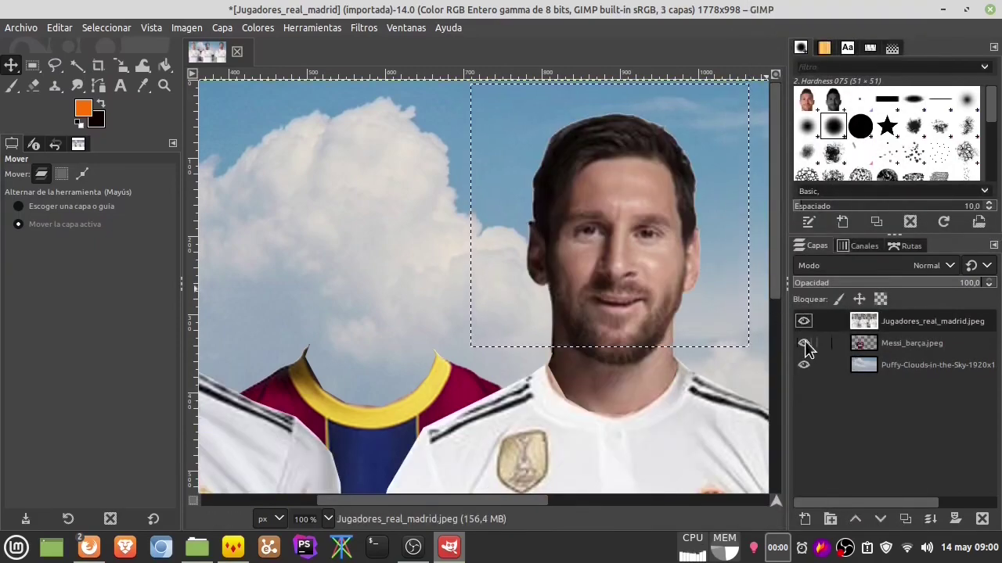
left_click(804, 344)
left_click(911, 345)
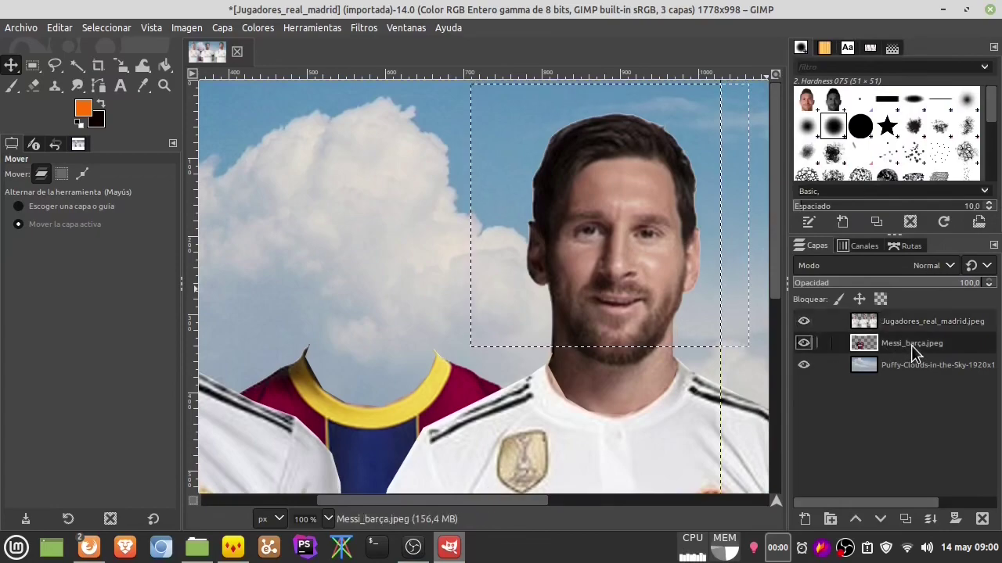
left_click(982, 522)
Step: Paste the copied head with Ctrl+V as new pasted pixels
scroll(436, 283, "down", 4, "ctrl")
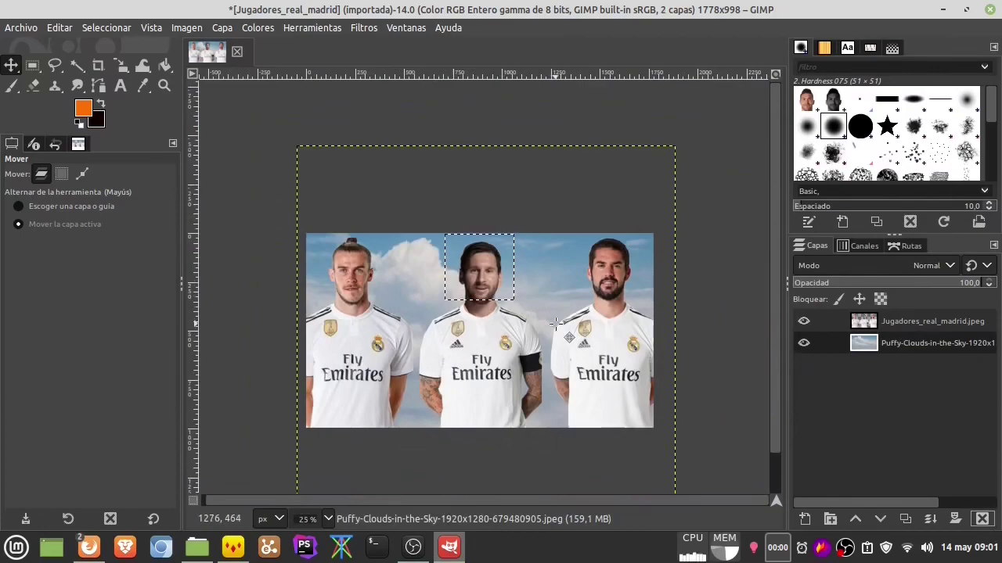
scroll(545, 300, "up", 1)
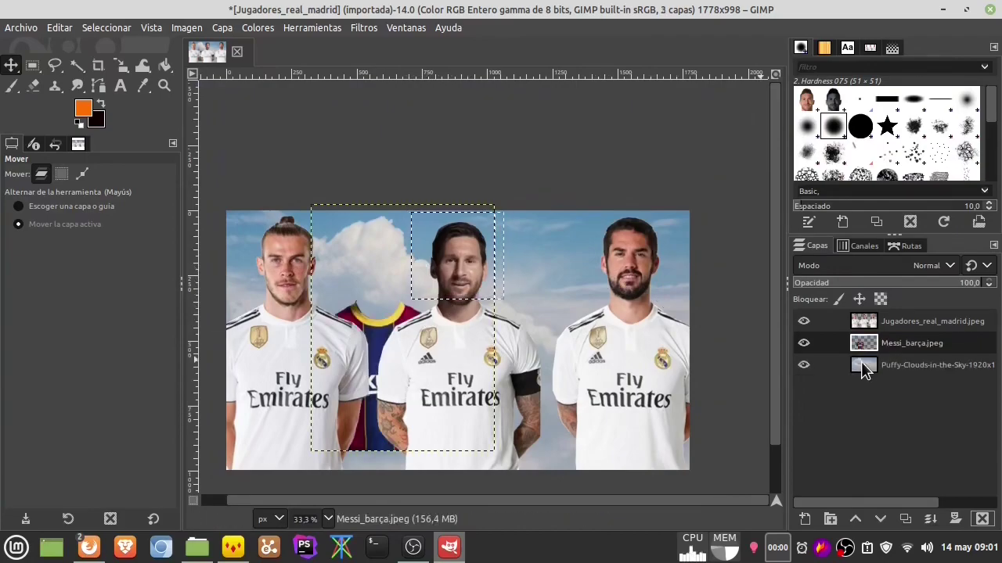
key("ctrl+v")
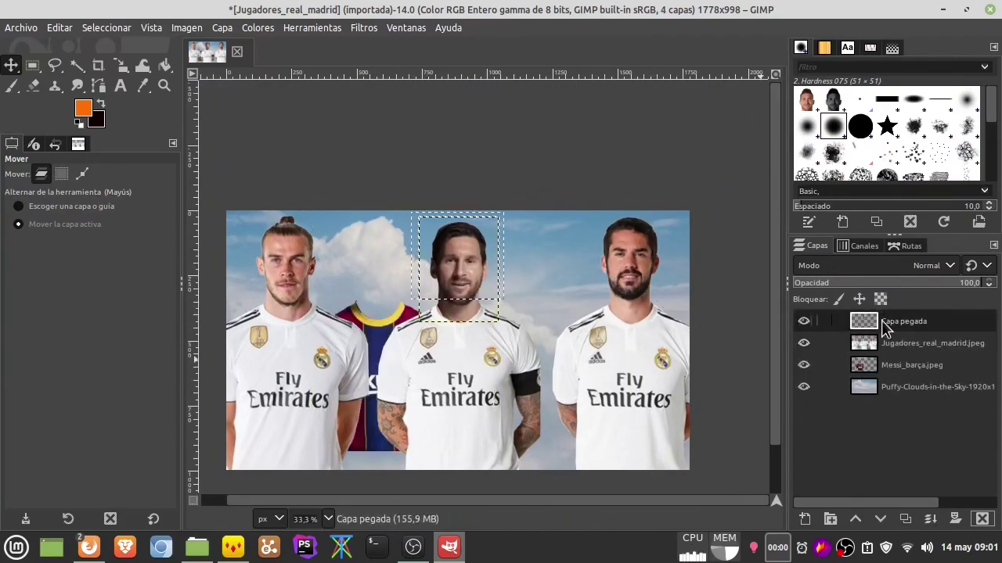
Step: Select all and flip the pasted head horizontally with the Flip tool
left_click(99, 28)
left_click(109, 47)
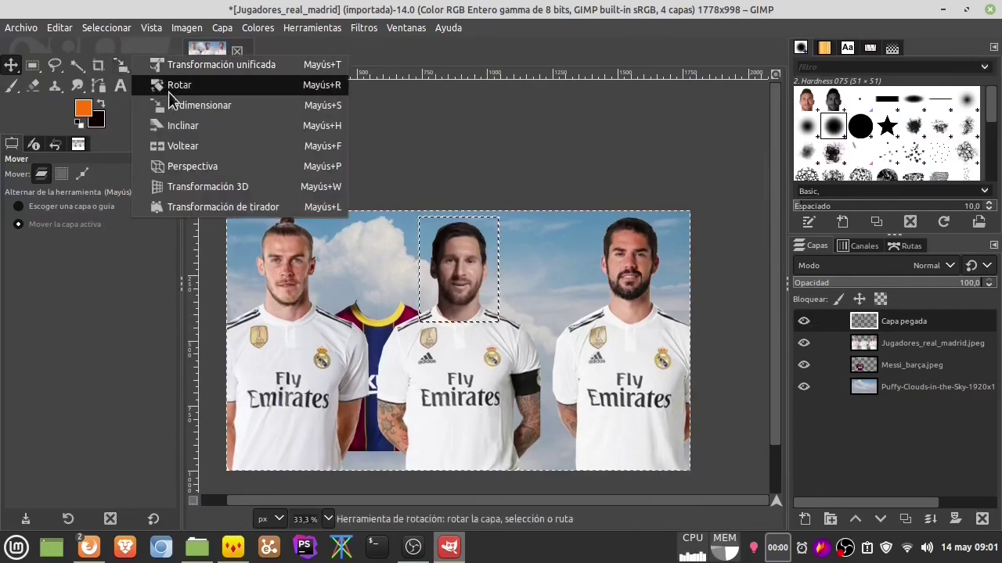
left_click(190, 146)
left_click(48, 206)
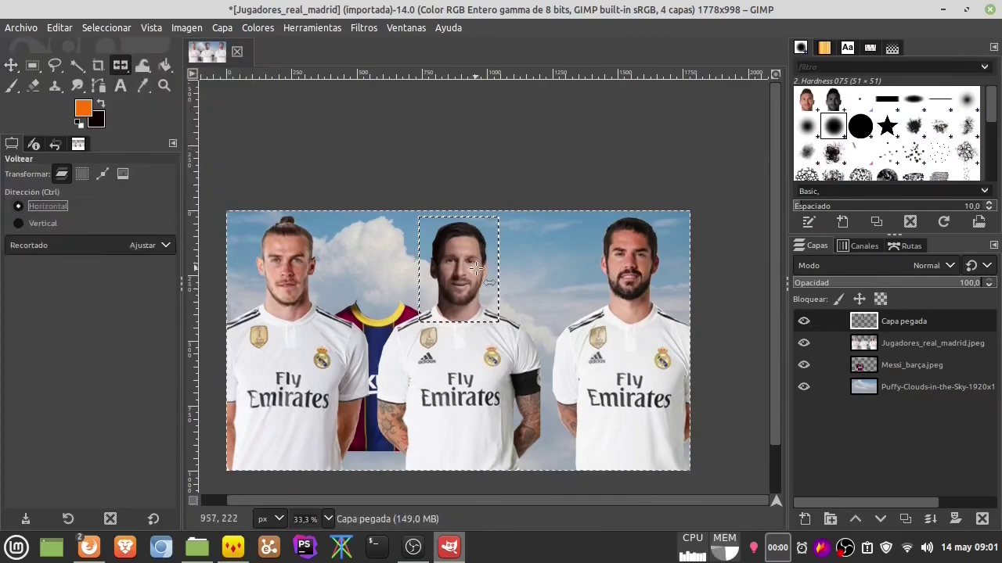
left_click(466, 269)
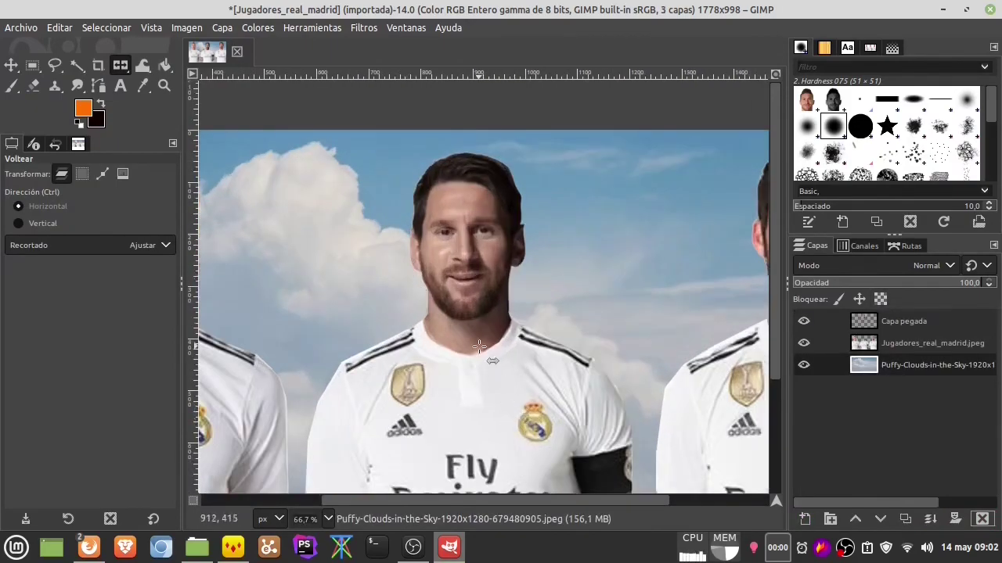
Step: Set up the Smudge tool with the 2. Hardness 050 brush at size 16
scroll(479, 347, "up", 2)
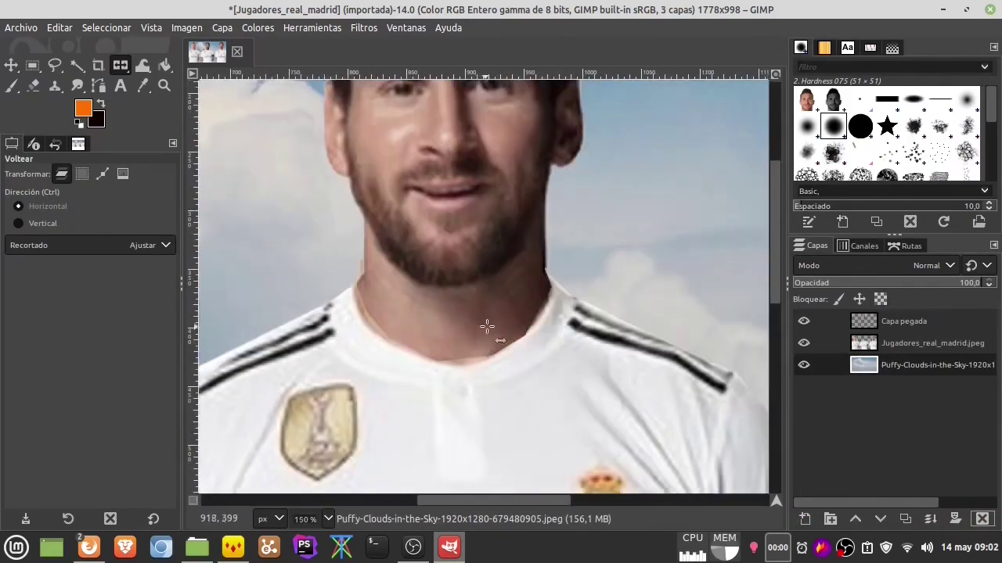
key("s")
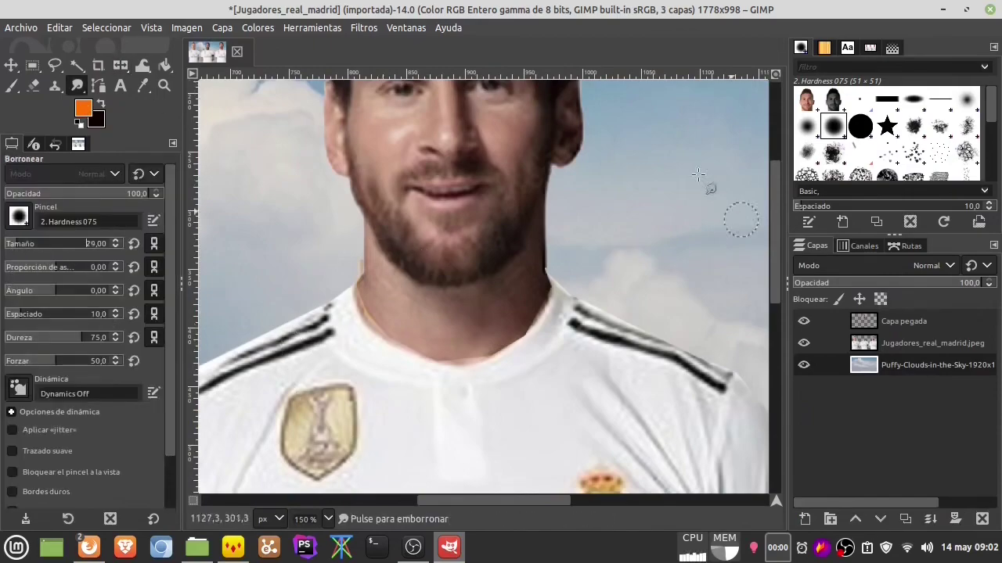
left_click(809, 127)
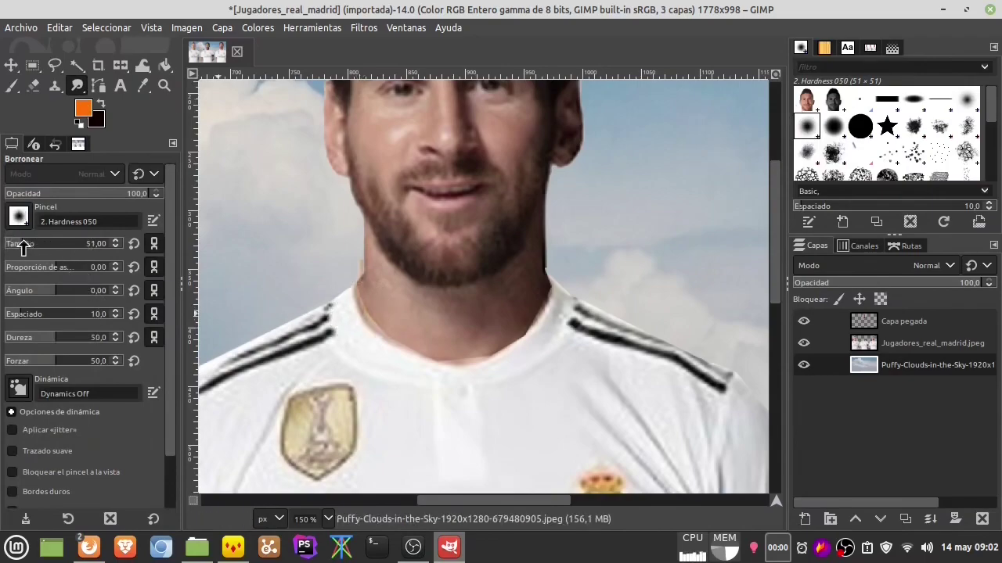
left_click_drag(16, 248, 11, 247)
Step: Merge the pasted head layer down and smudge the seams along the neck and collar
left_click(894, 345)
left_click(892, 323)
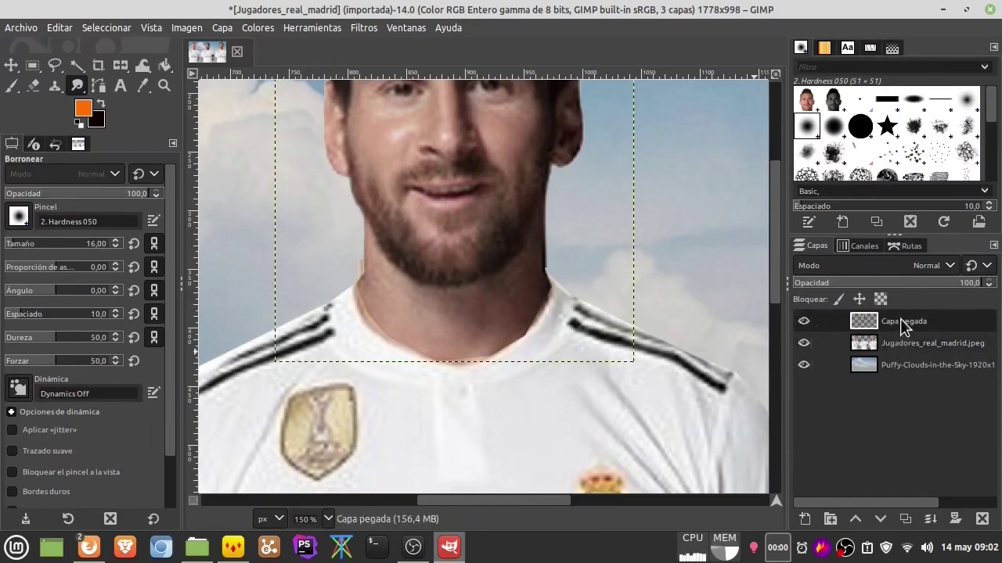
right_click(900, 320)
left_click(789, 181)
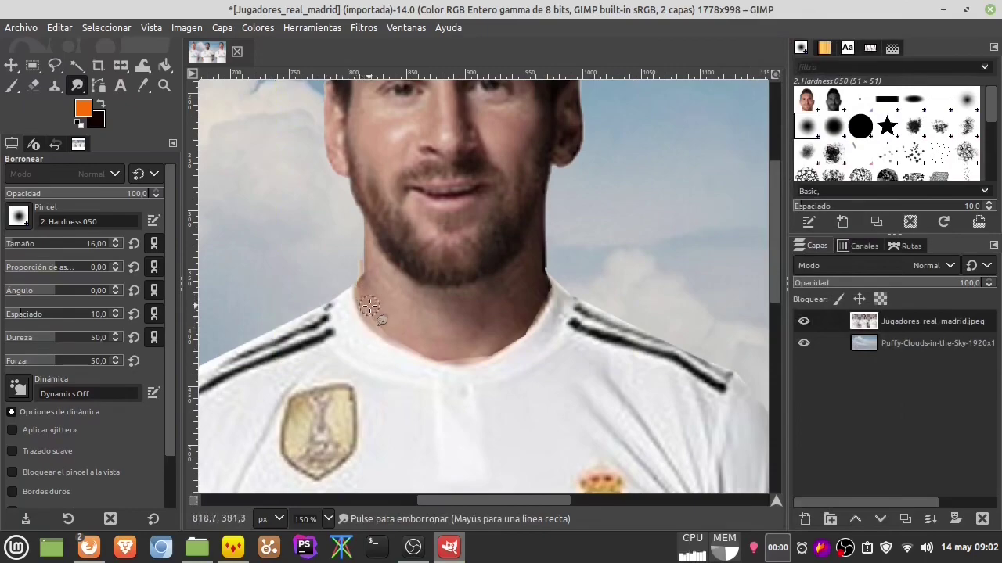
mouse_move(360, 296)
left_mouse_down()
mouse_move(380, 324)
mouse_move(509, 357)
mouse_move(424, 359)
mouse_move(385, 341)
left_mouse_up()
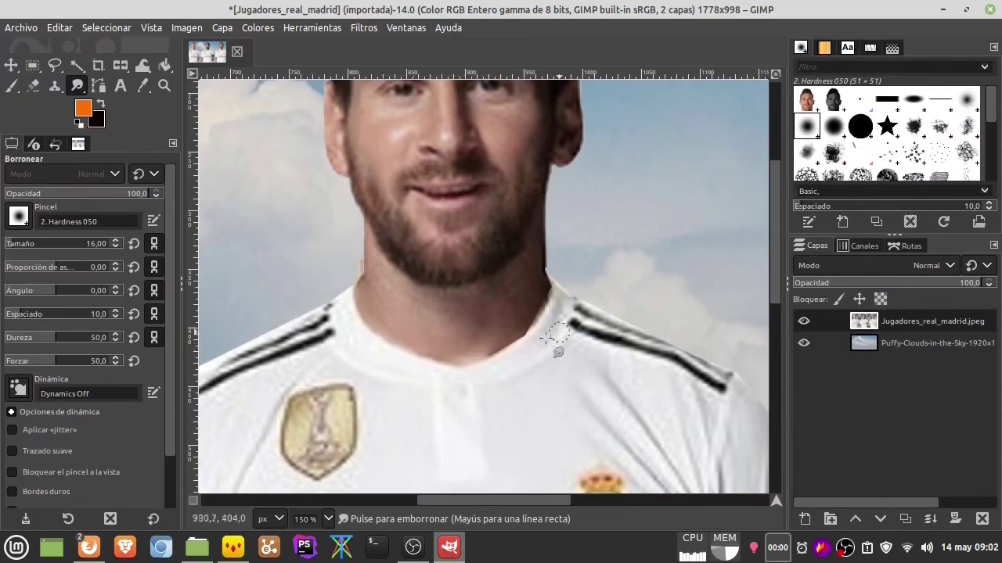
mouse_move(526, 337)
left_mouse_down()
mouse_move(503, 358)
mouse_move(537, 331)
mouse_move(548, 298)
mouse_move(540, 265)
left_mouse_up()
Step: Outline the skin sliver left of the centre player's neck with Free Select
scroll(342, 283, "up", 1)
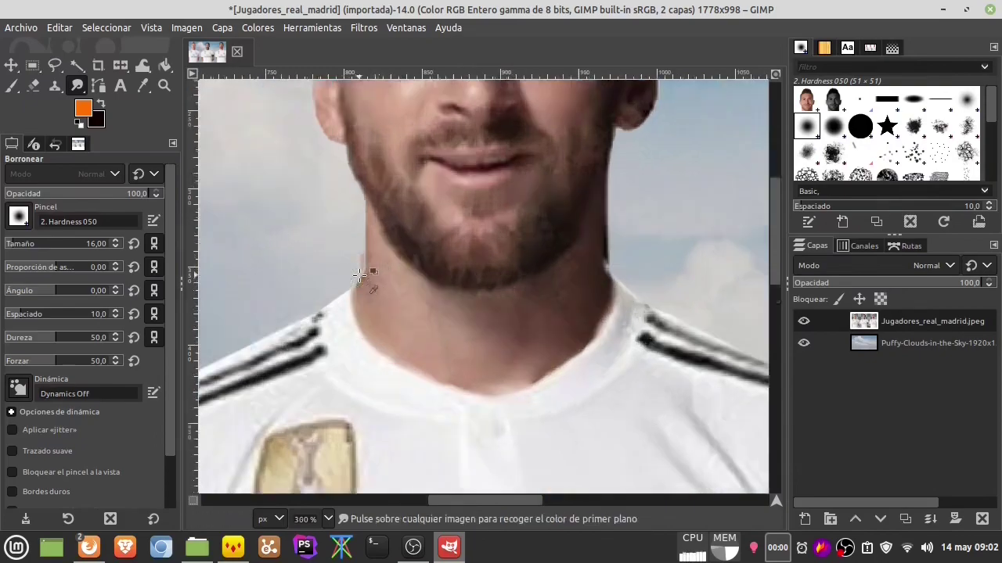
scroll(343, 283, "up", 3)
left_click(55, 65)
left_click(372, 189)
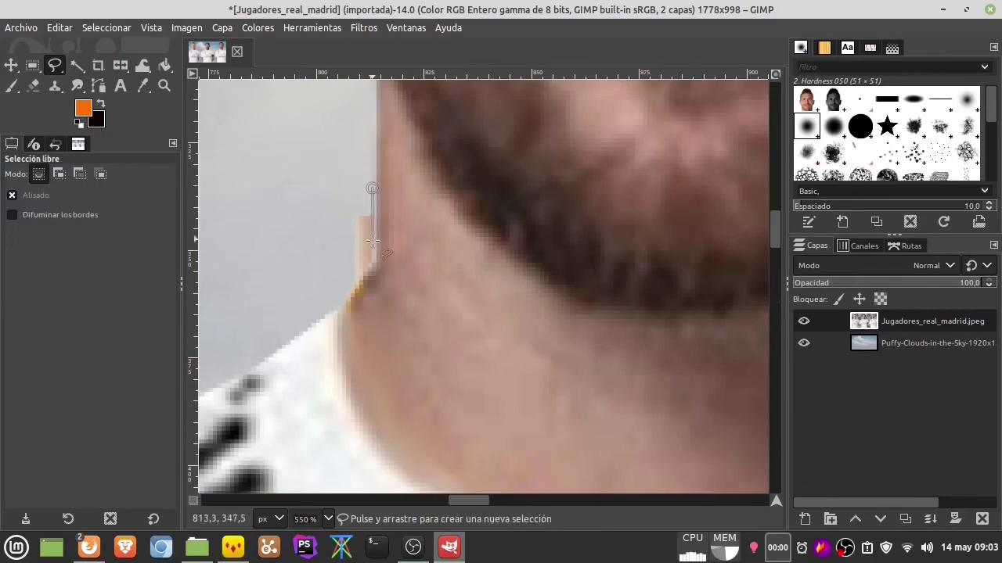
left_click(372, 264)
left_click(338, 303)
double_click(319, 223)
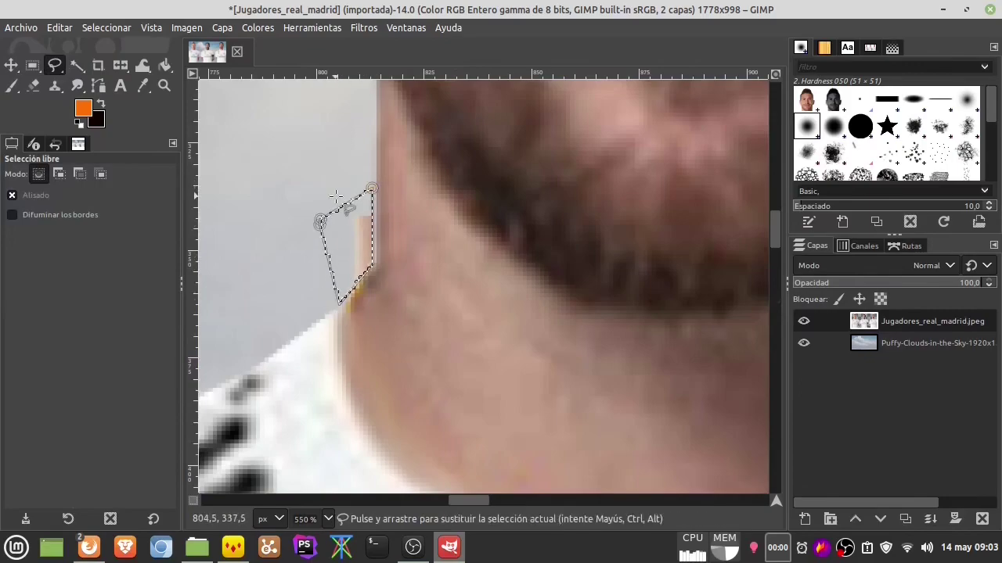
Step: Outline the sliver right of the neck and cut it away with Ctrl+X
scroll(472, 231, "right", 5)
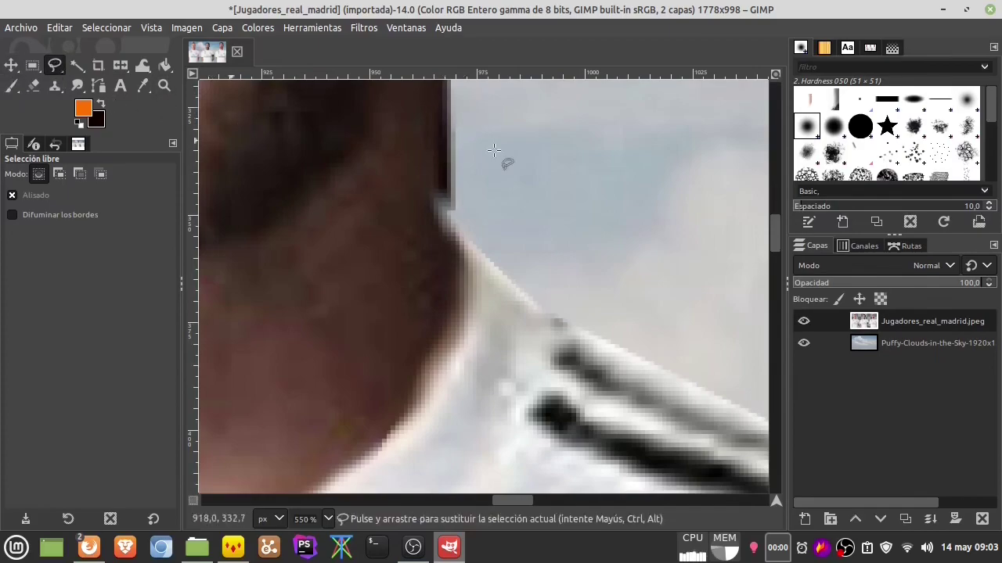
left_click_drag(459, 101, 521, 218)
left_click(458, 101)
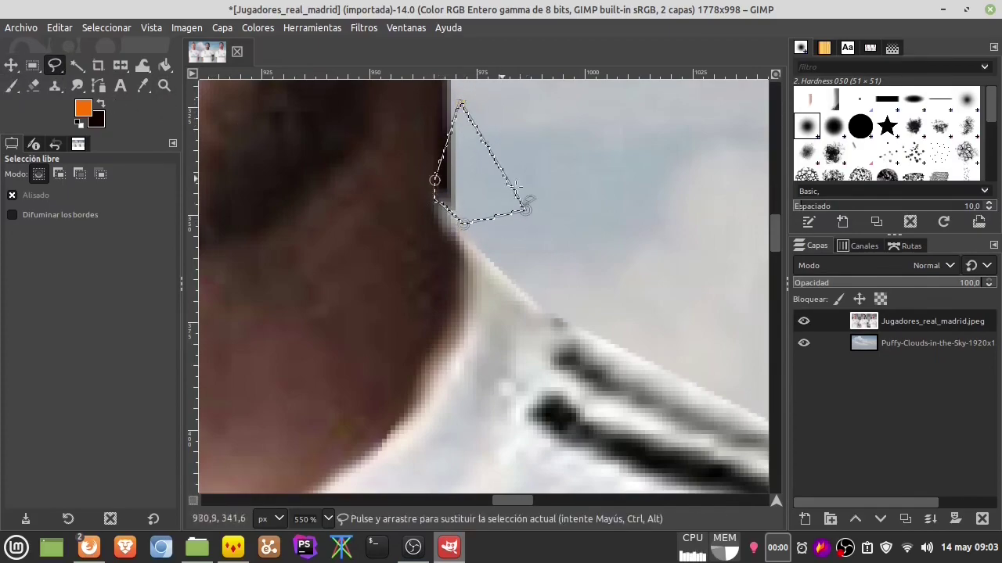
key("Return")
key("ctrl+x")
key("1")
Step: Zoom in and outline the remaining sliver beside the chin and down the neck
key("minus")
key("minus")
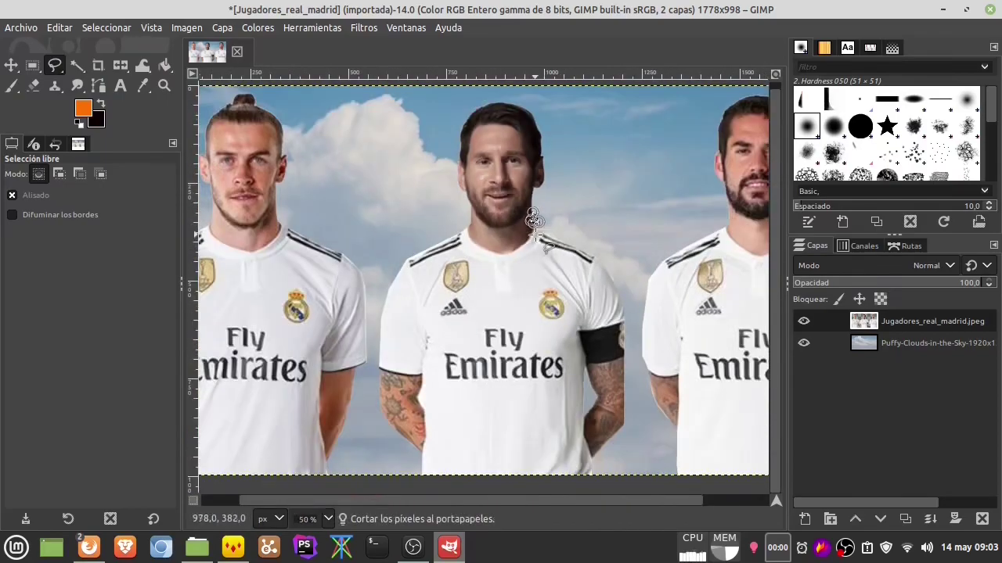
key("2")
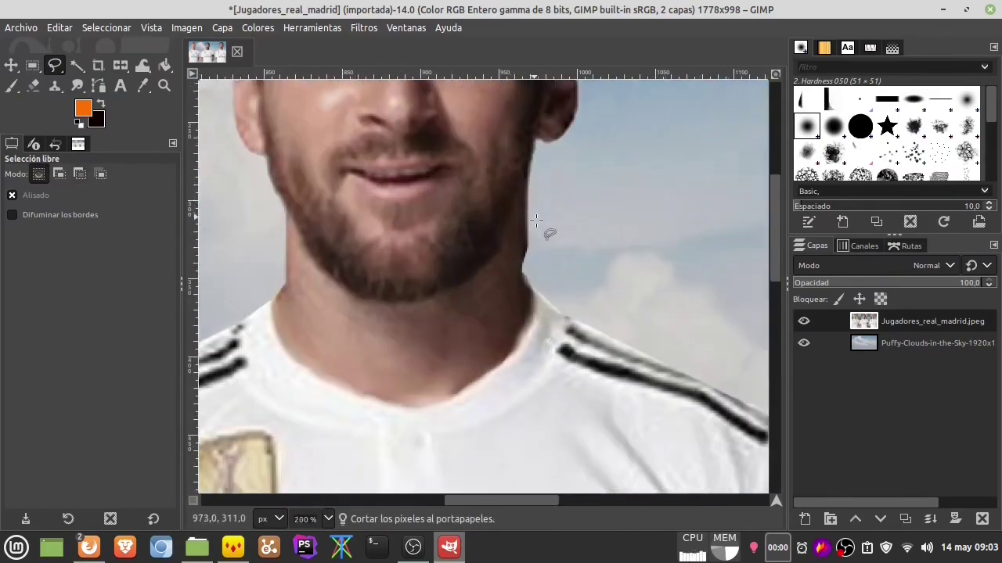
left_click_drag(527, 266, 553, 294)
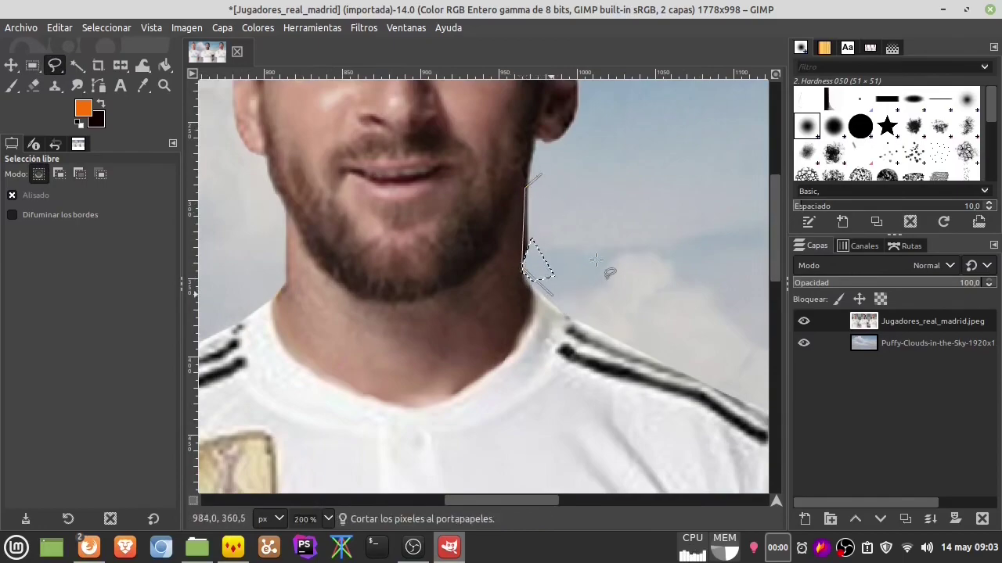
left_click(593, 256)
left_click(541, 173)
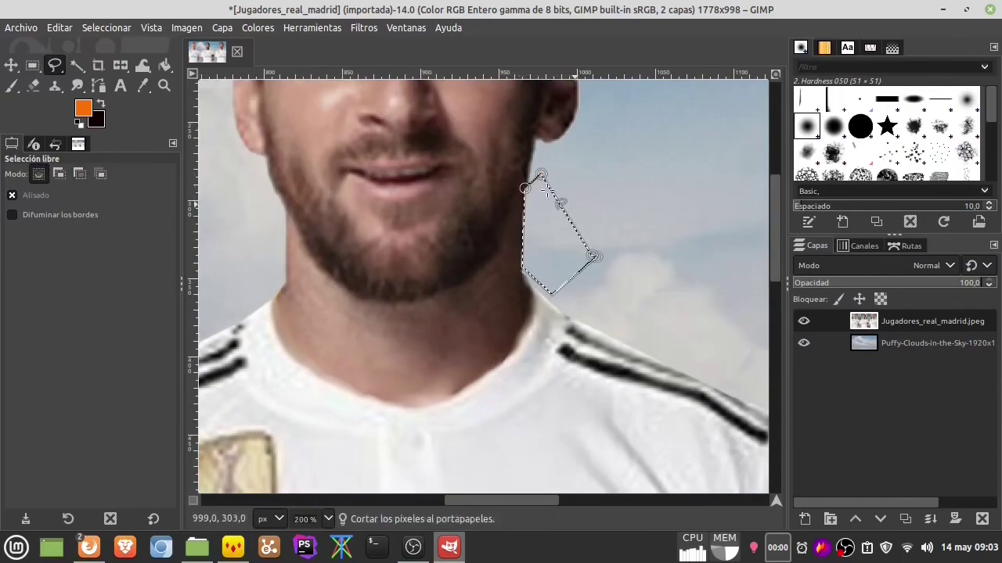
scroll(569, 258, "down", 4)
scroll(569, 258, "down", 1)
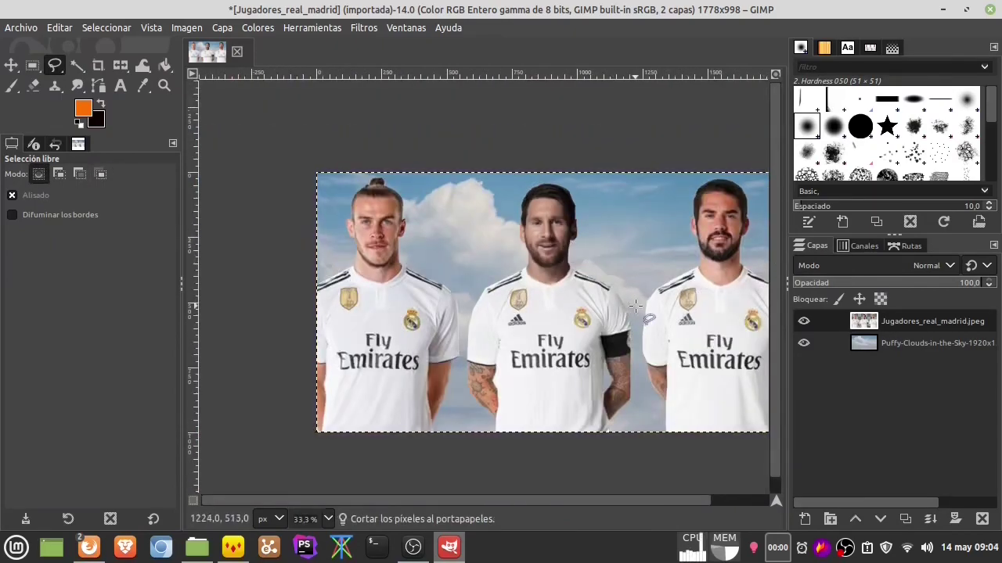
scroll(649, 310, "down", 1)
scroll(637, 305, "right", 4)
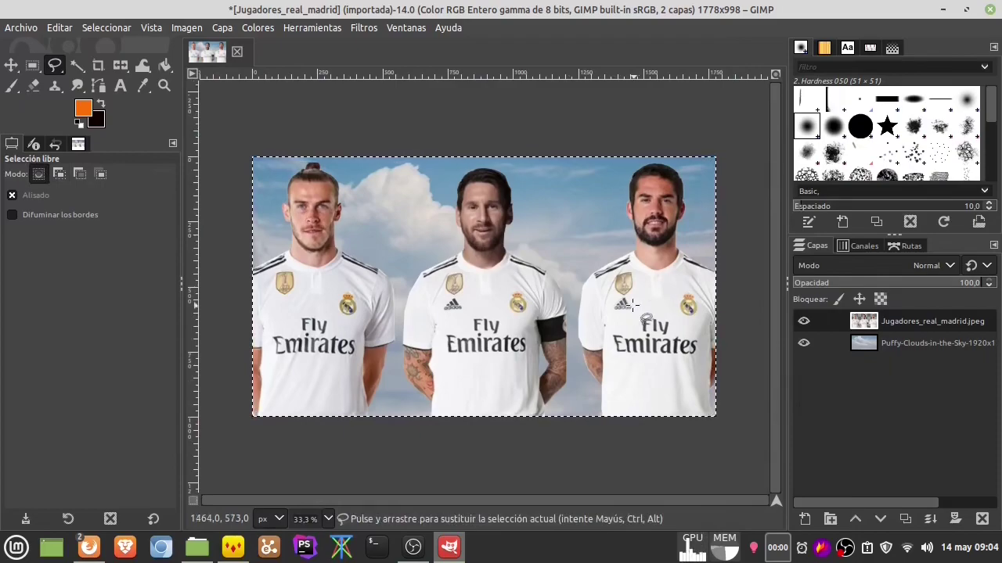
Step: Draw a wave path across all three players, past the right edge and back lower
left_click(100, 87)
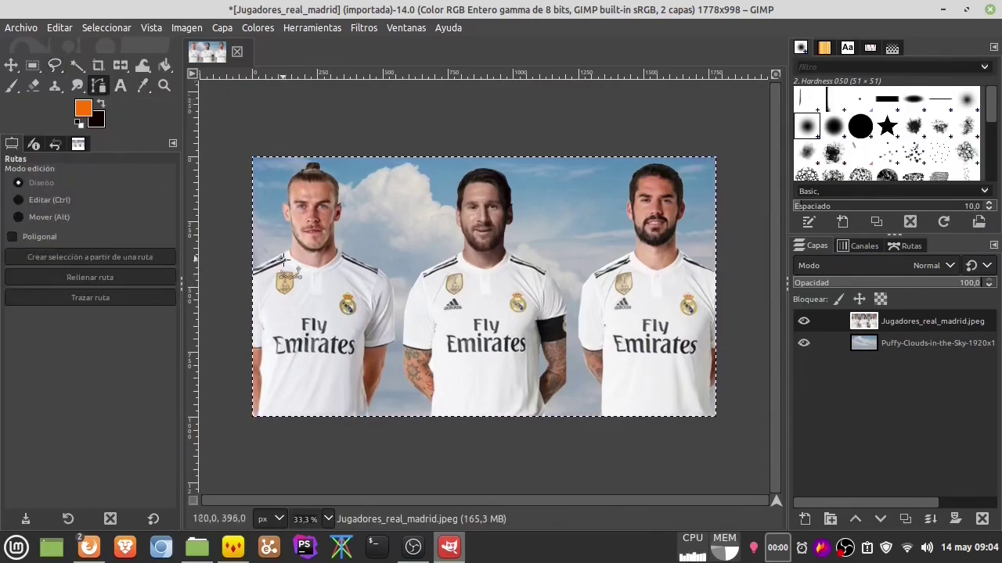
left_click_drag(240, 205, 416, 257)
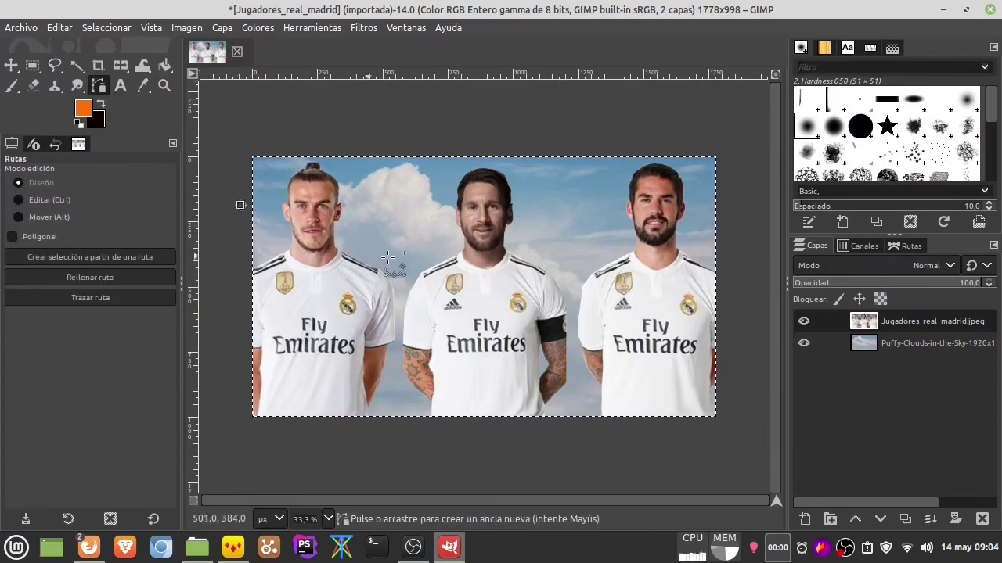
left_click(660, 221)
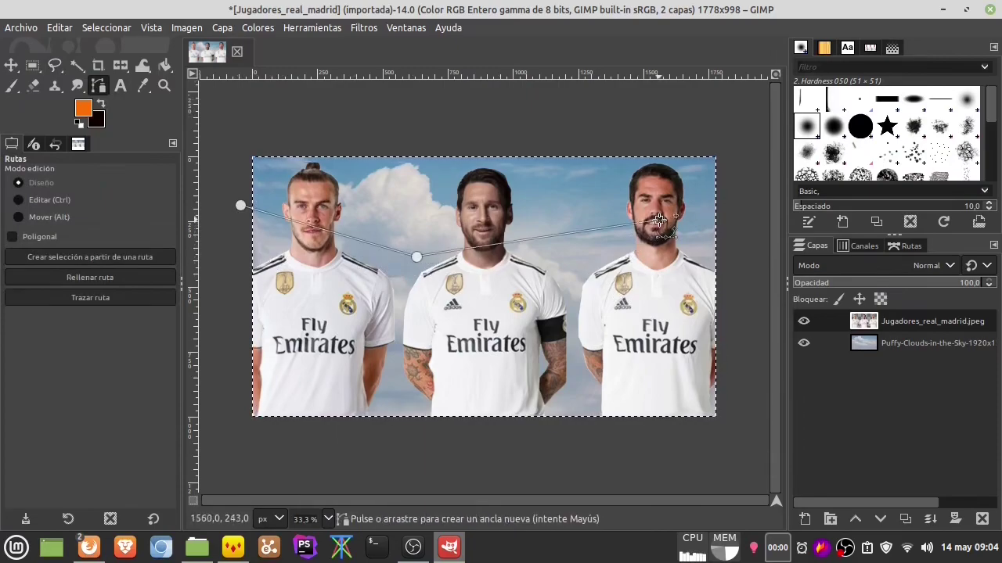
left_click_drag(733, 252, 732, 297)
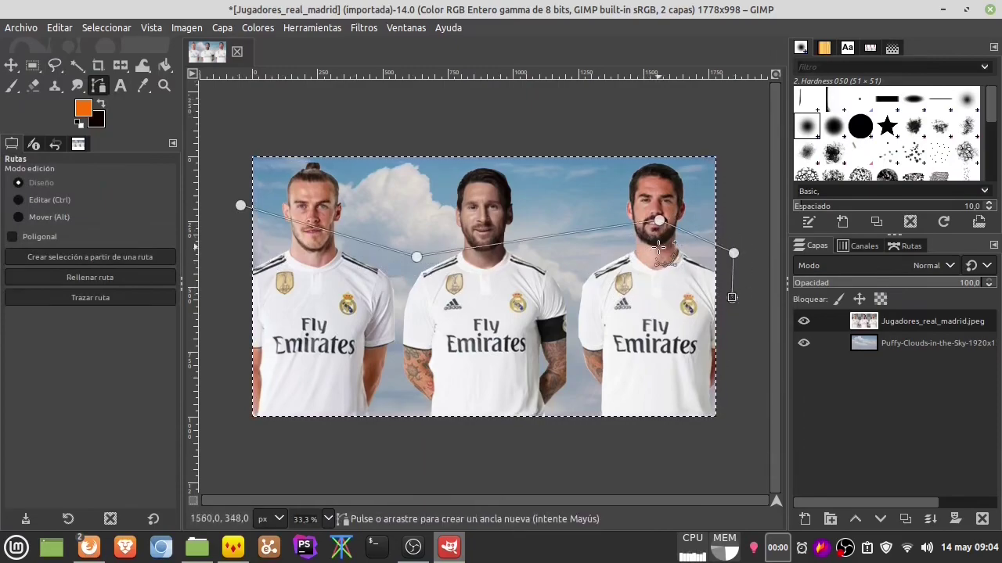
left_click(226, 284)
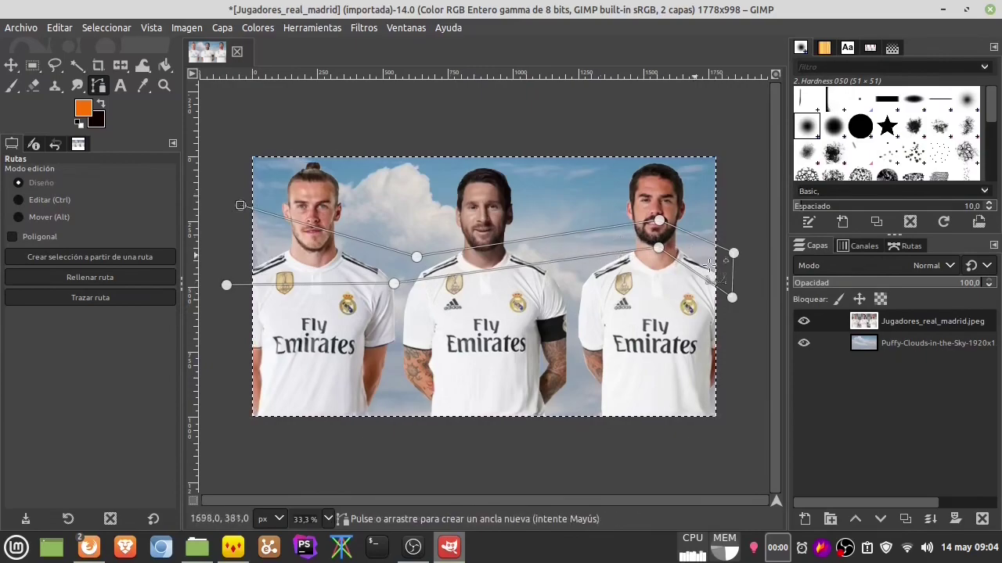
Step: In Edit mode, discard an inserted point and pull a handle from the lower-left anchor
left_click(31, 200)
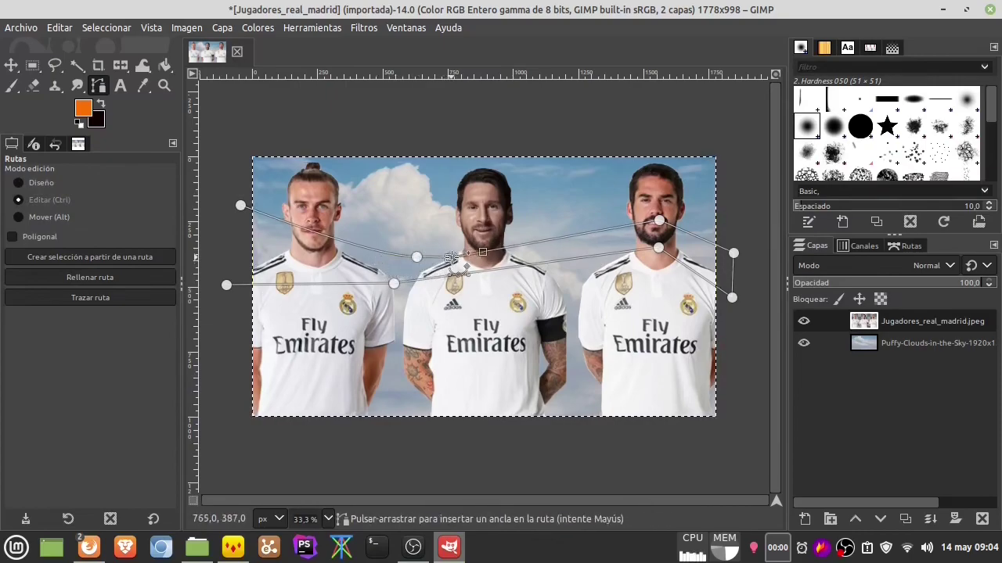
left_click(452, 258)
key("ctrl+z")
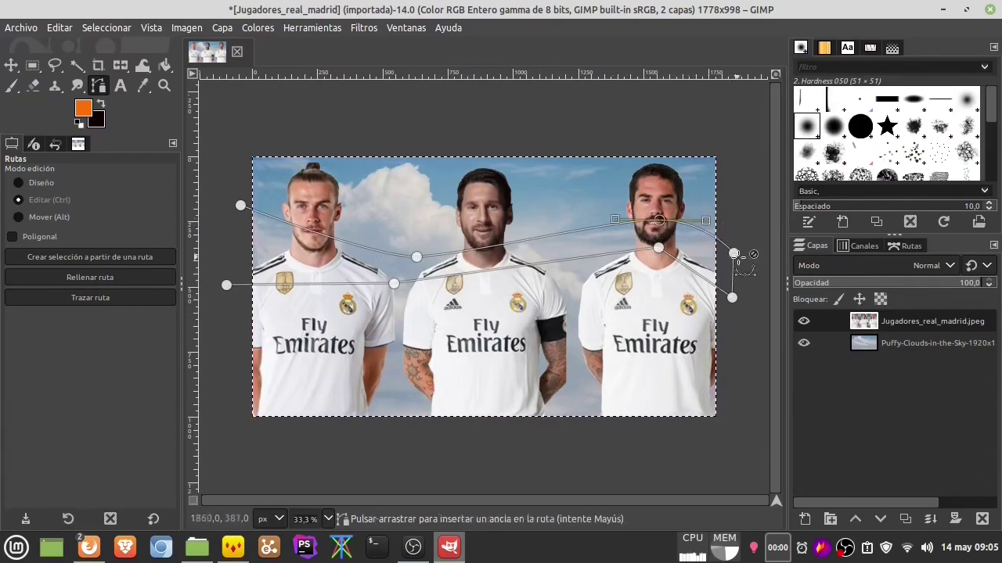
left_click(658, 249)
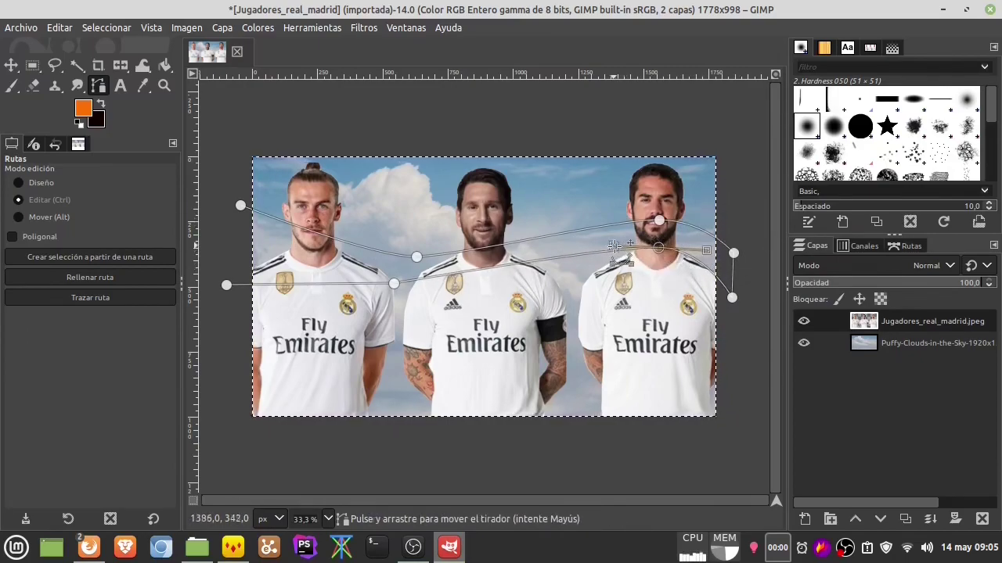
left_click(394, 283)
mouse_move(394, 282)
left_mouse_down()
mouse_move(441, 286)
mouse_move(347, 287)
left_mouse_up()
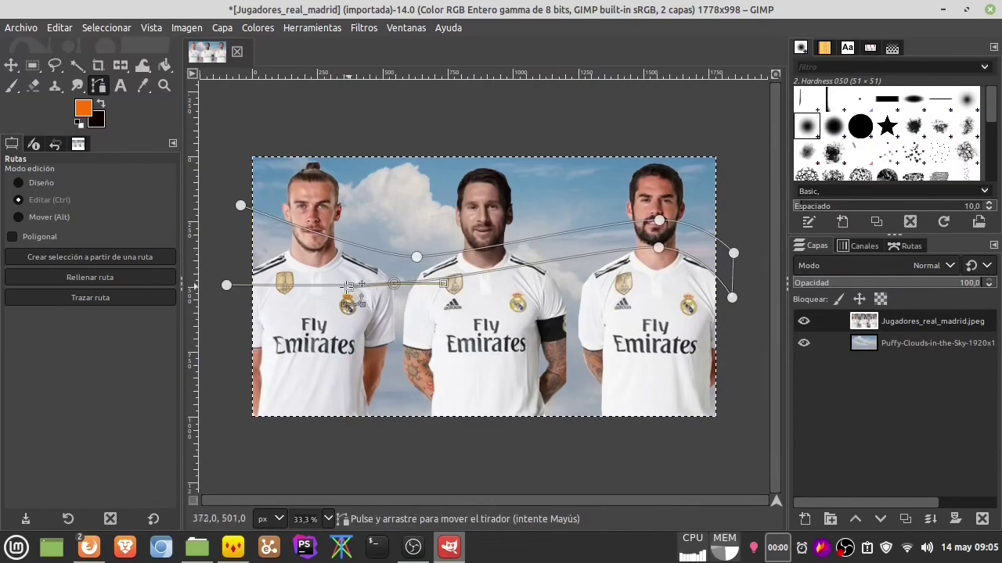
Step: In Design mode, drag the lower anchors to curve the band's bottom edge
left_click(23, 182)
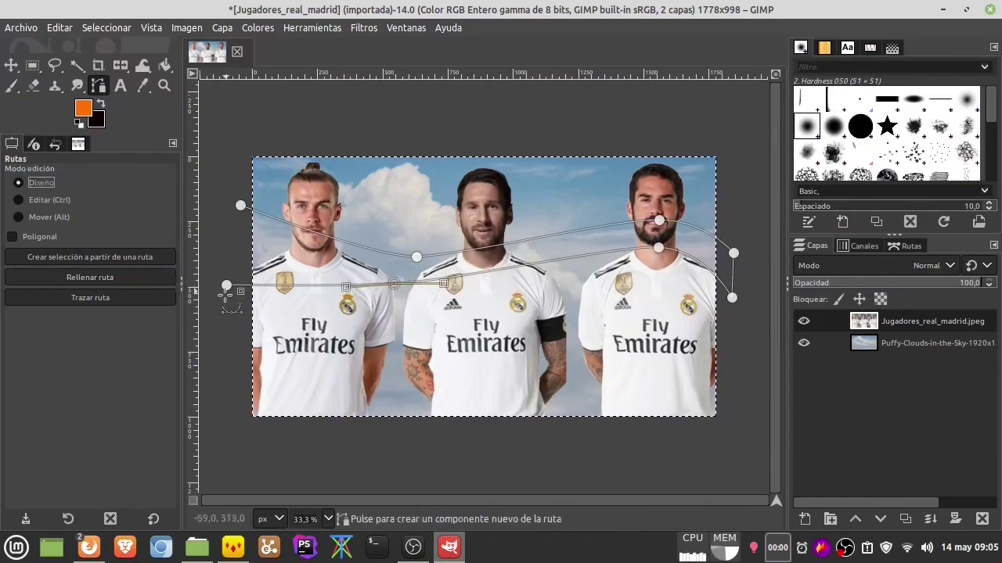
left_click_drag(226, 284, 226, 259)
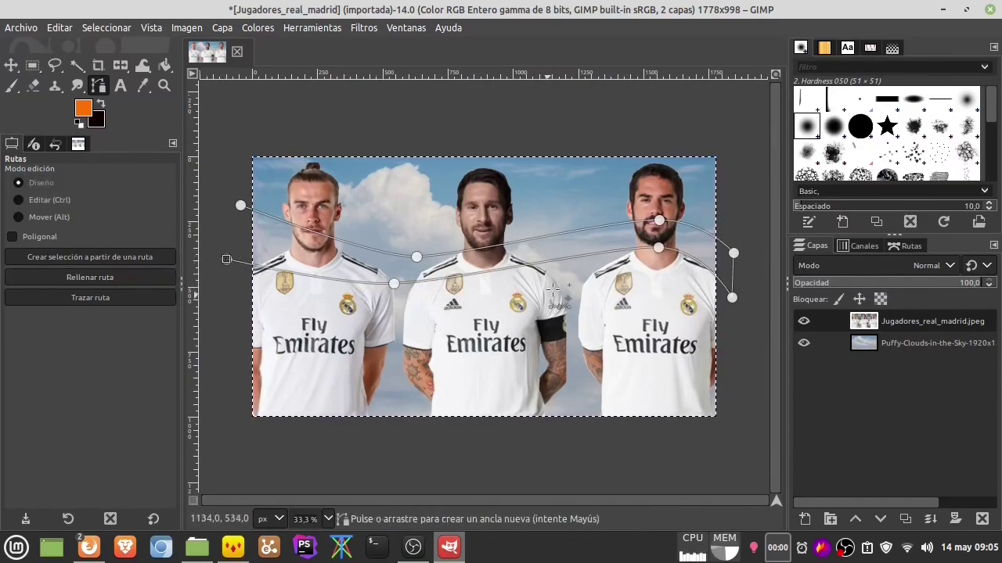
left_click_drag(658, 248, 660, 240)
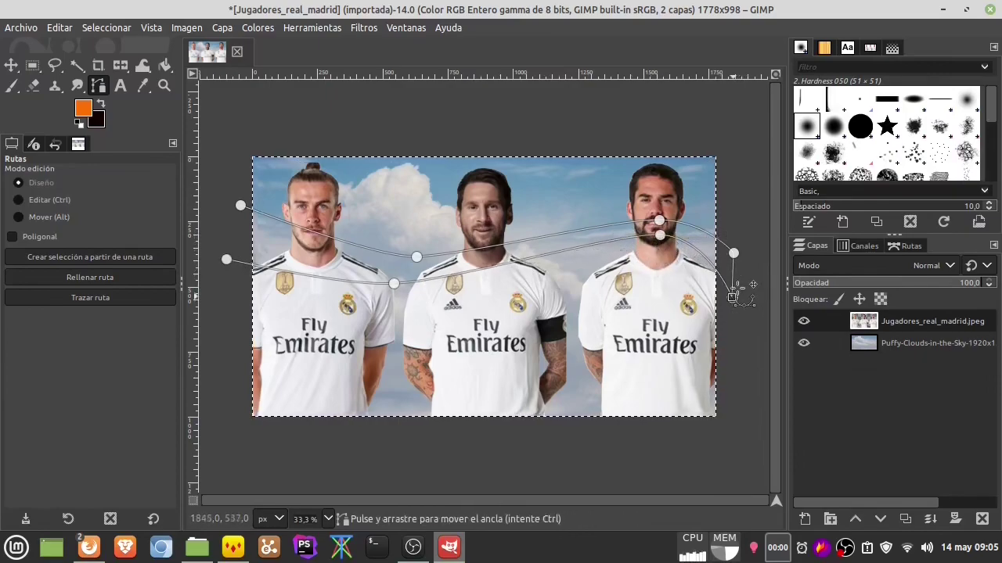
left_click_drag(732, 297, 739, 277)
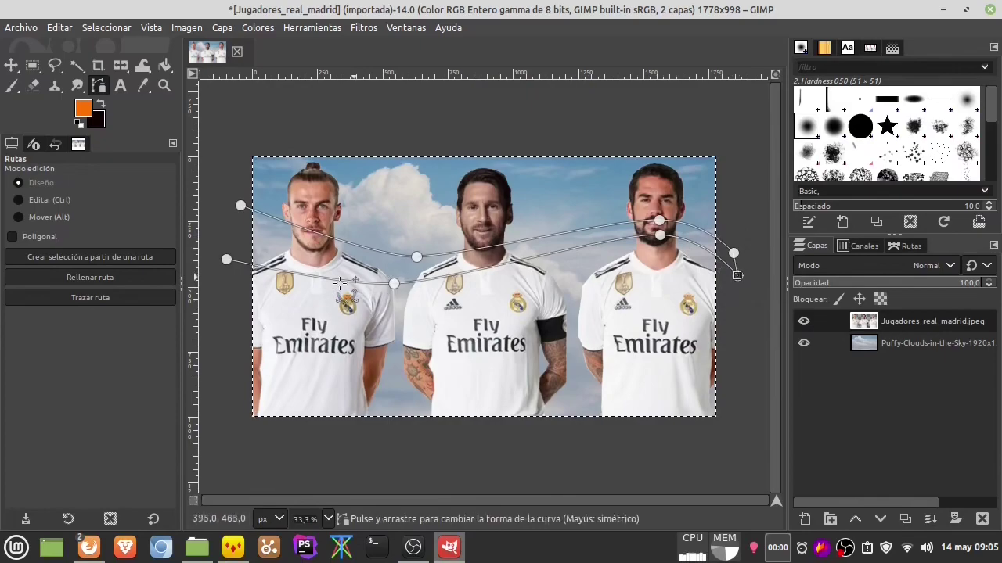
left_click(393, 283)
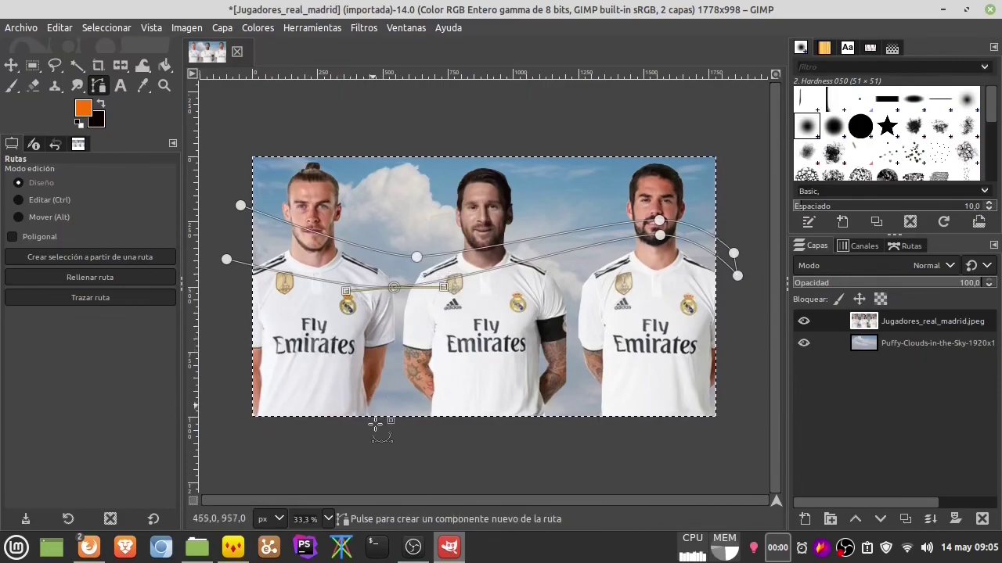
left_click(90, 279)
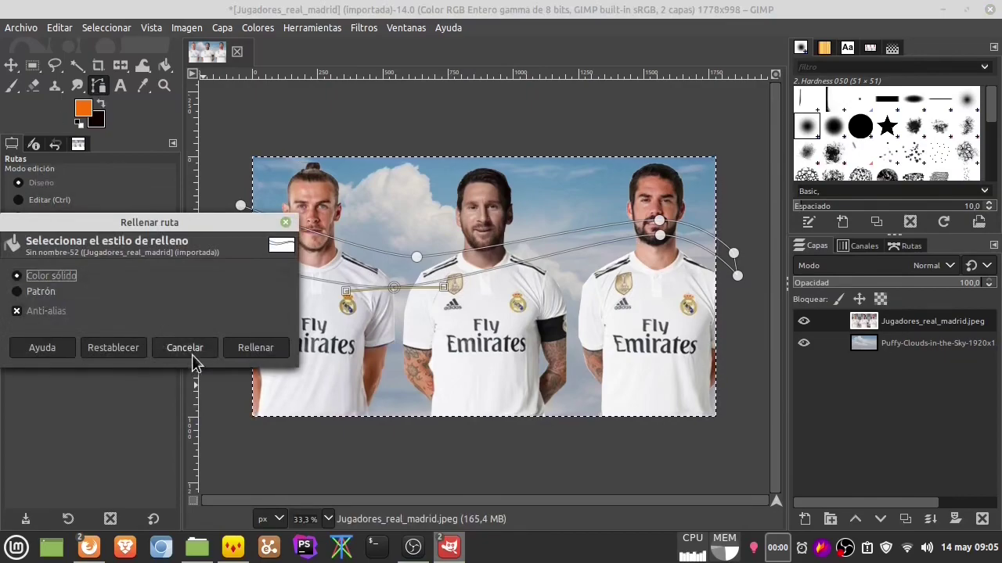
left_click(254, 348)
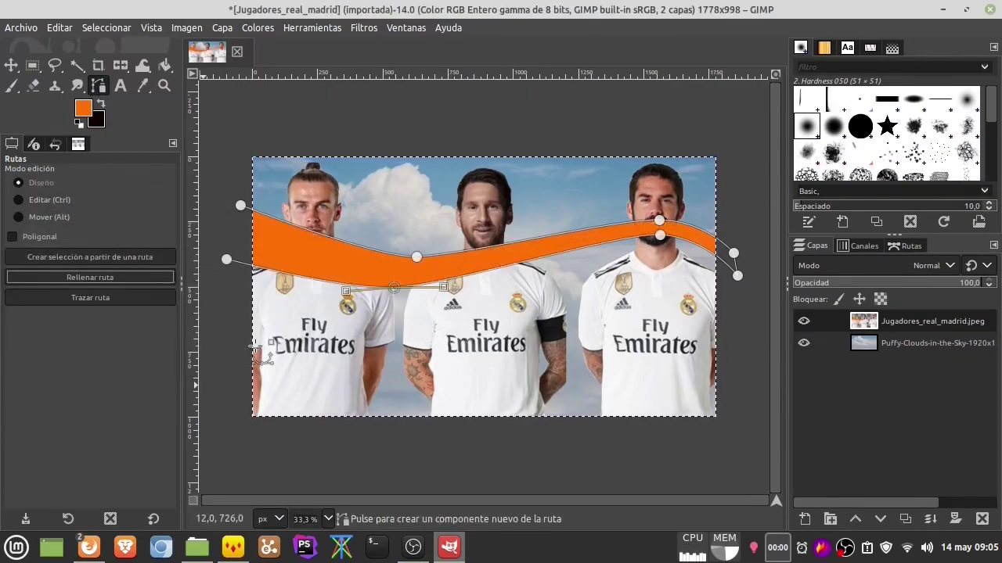
key("ctrl+z")
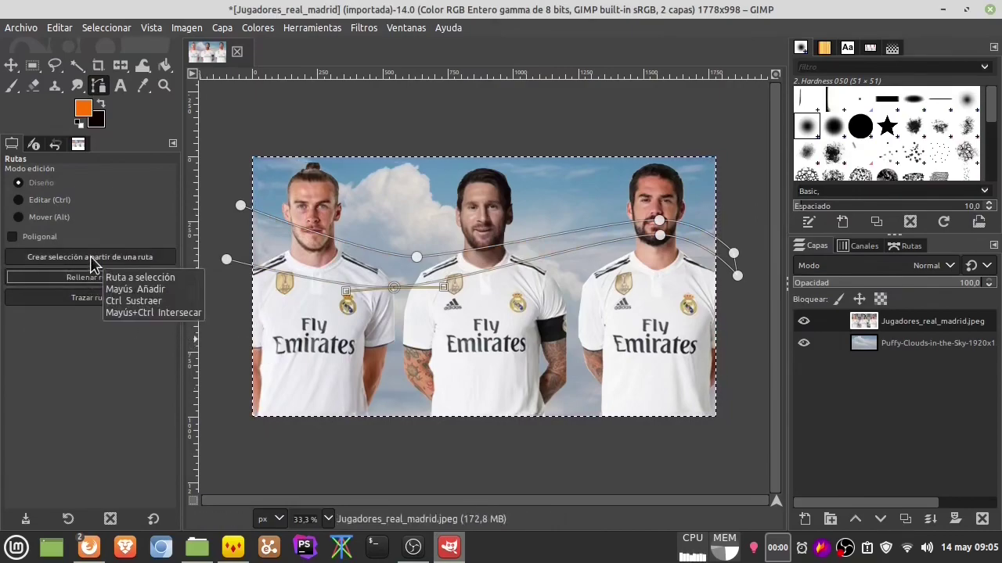
Step: Convert the wave path to a selection and add a transparent layer named Capa
left_click(97, 256)
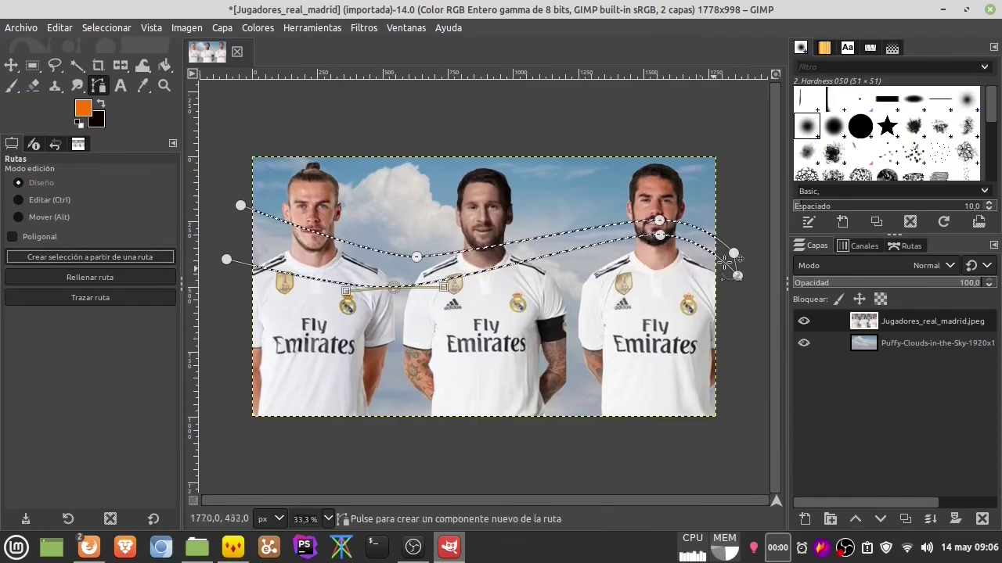
left_click(806, 518)
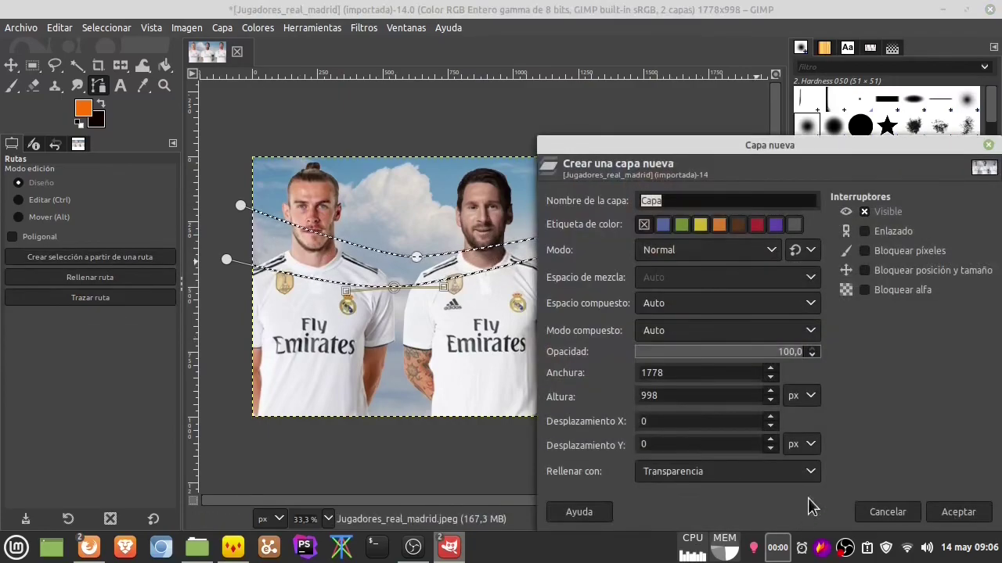
left_click(958, 512)
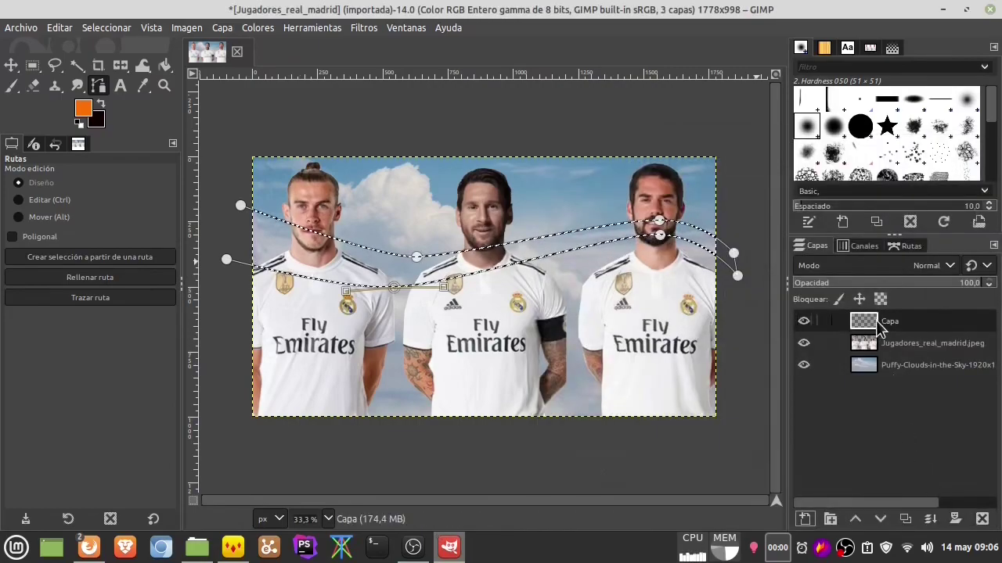
left_click(164, 66)
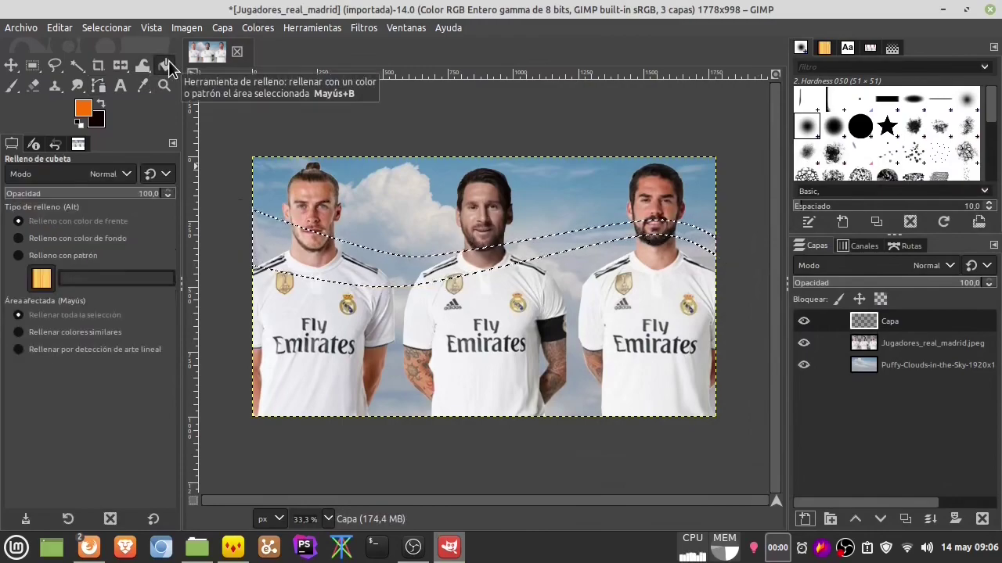
Step: With the Gradient tool active, set the background colour to light pink f9e7e7
left_click(216, 83)
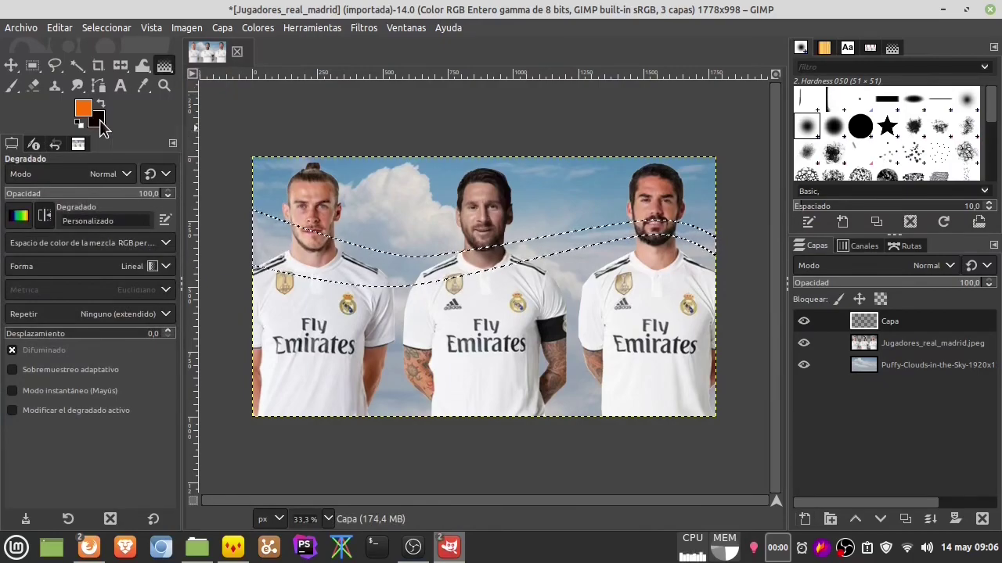
left_click(100, 120)
mouse_move(89, 134)
left_mouse_down()
mouse_move(54, 161)
mouse_move(53, 180)
mouse_move(62, 165)
mouse_move(72, 178)
left_mouse_up()
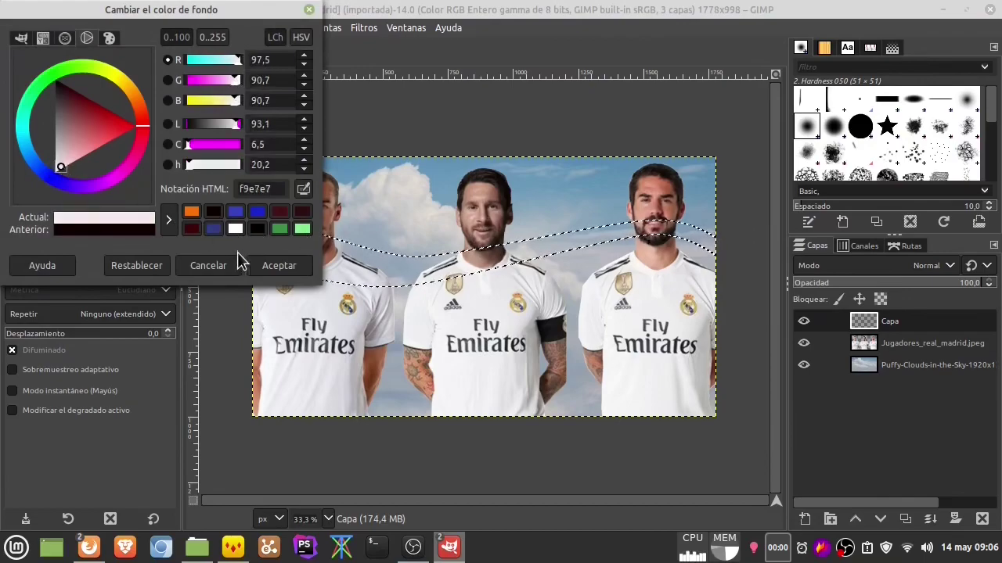
left_click(273, 265)
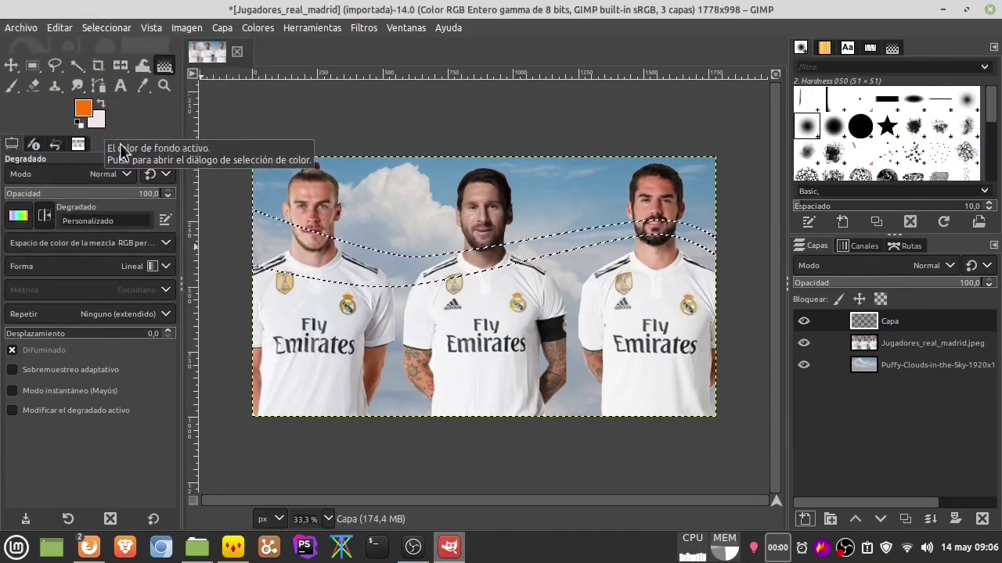
Step: Set the foreground colour to golden yellow
left_click(88, 114)
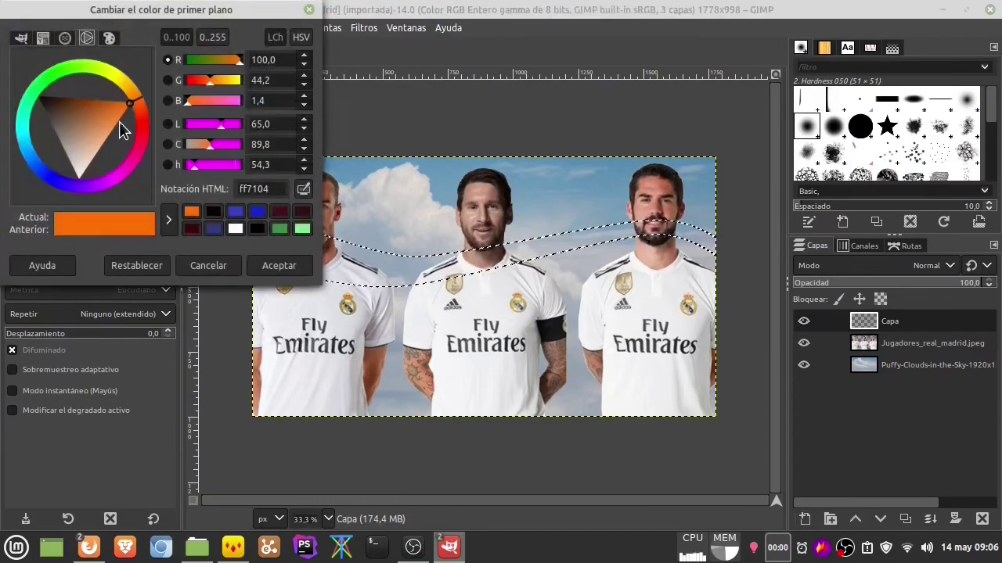
left_click_drag(127, 94, 124, 81)
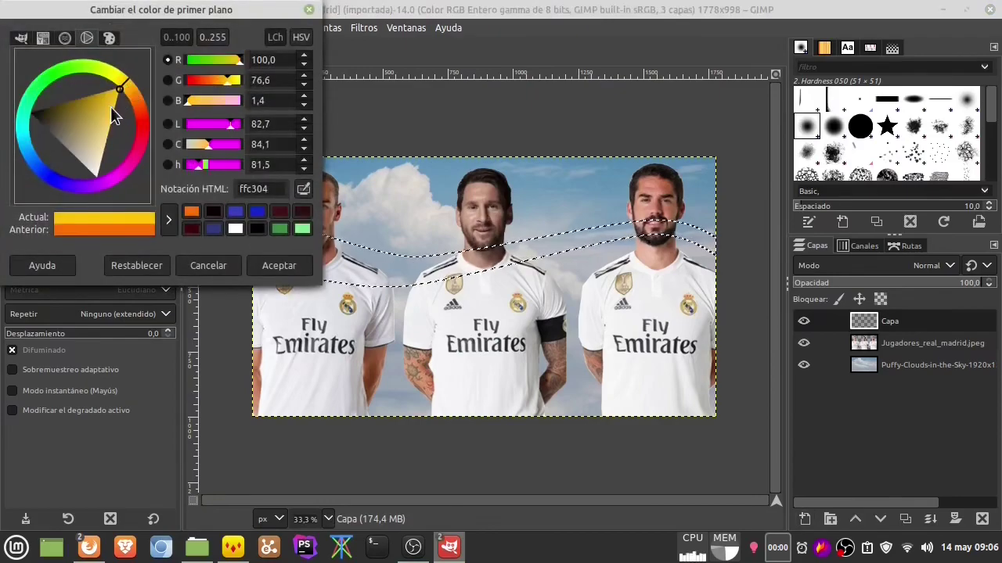
left_click(111, 107)
left_click(267, 267)
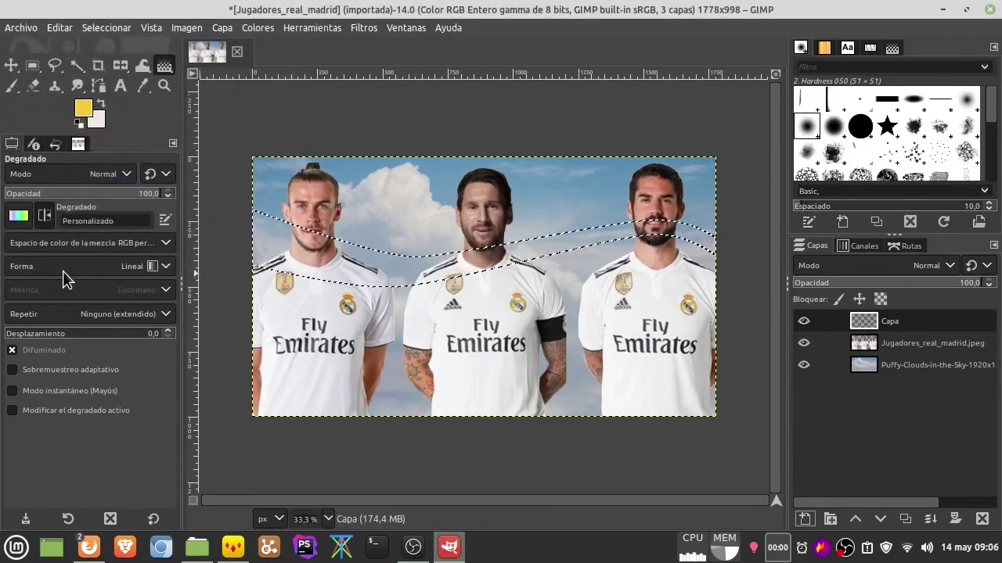
Step: Choose the FG to BG gradient from the gradient list
left_click(19, 216)
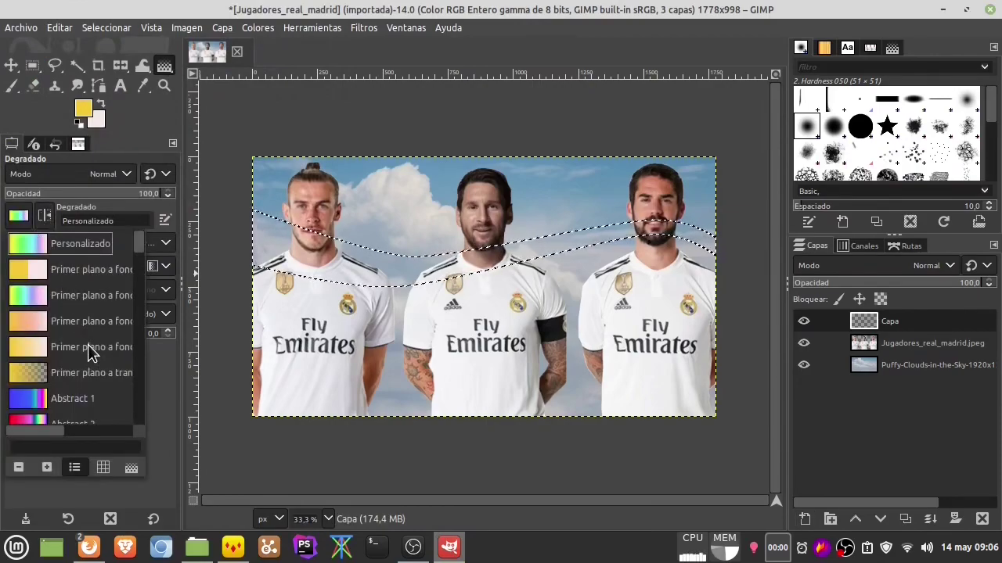
left_click_drag(46, 430, 61, 429)
scroll(68, 399, "left", 2)
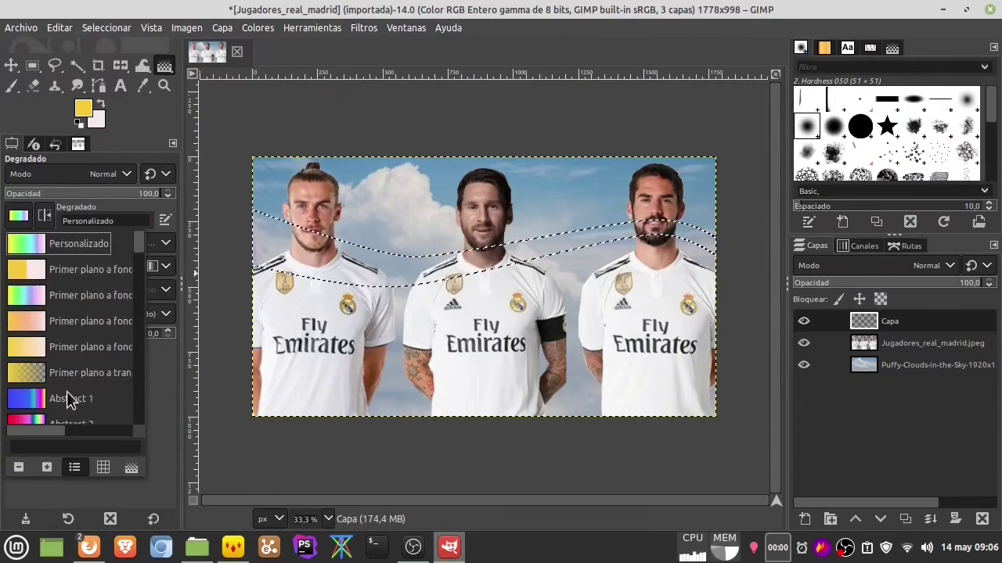
left_click(67, 352)
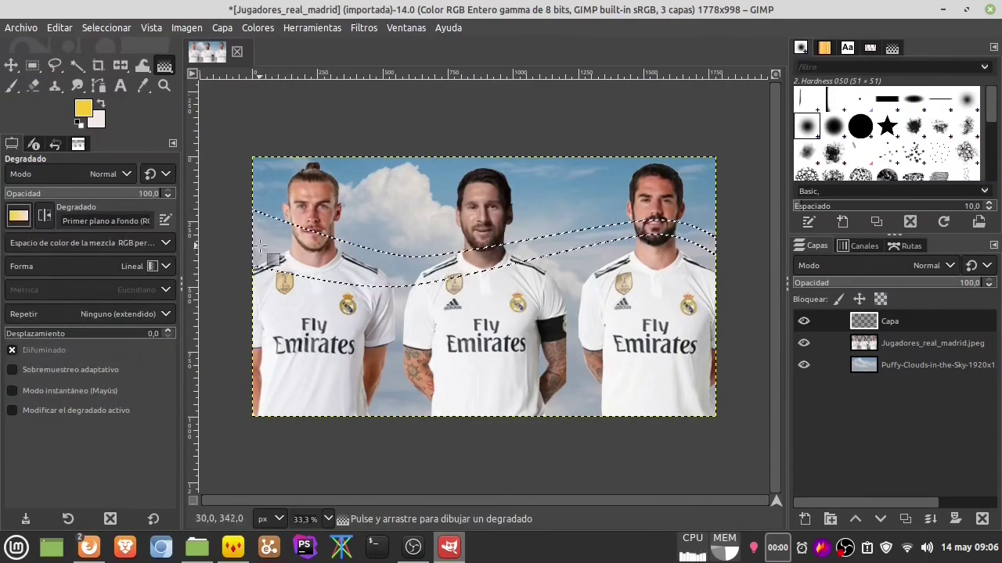
Step: Drag a yellow gradient across the wave band and make its end colour white
left_click_drag(266, 243, 705, 239)
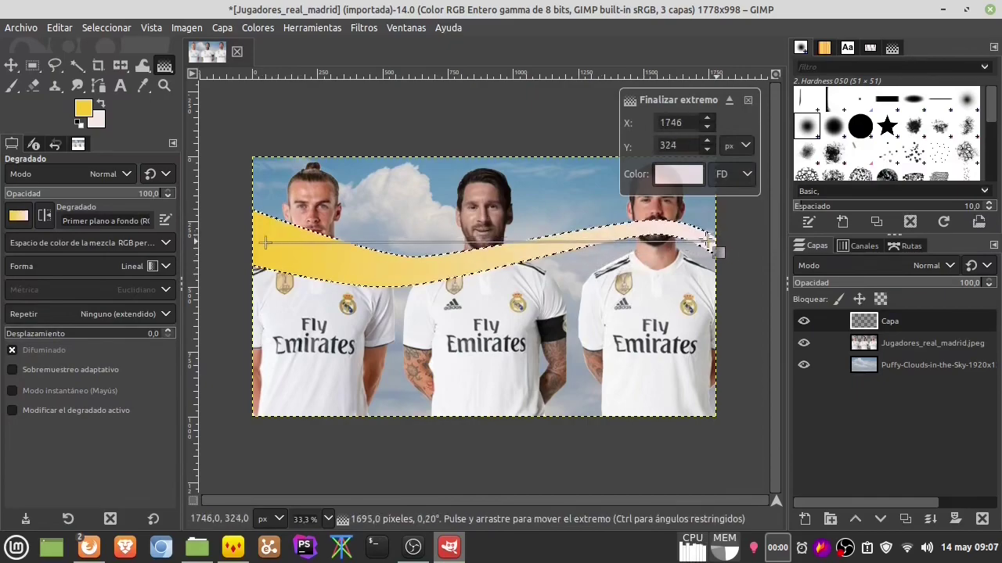
left_click(689, 174)
left_click_drag(612, 174, 524, 69)
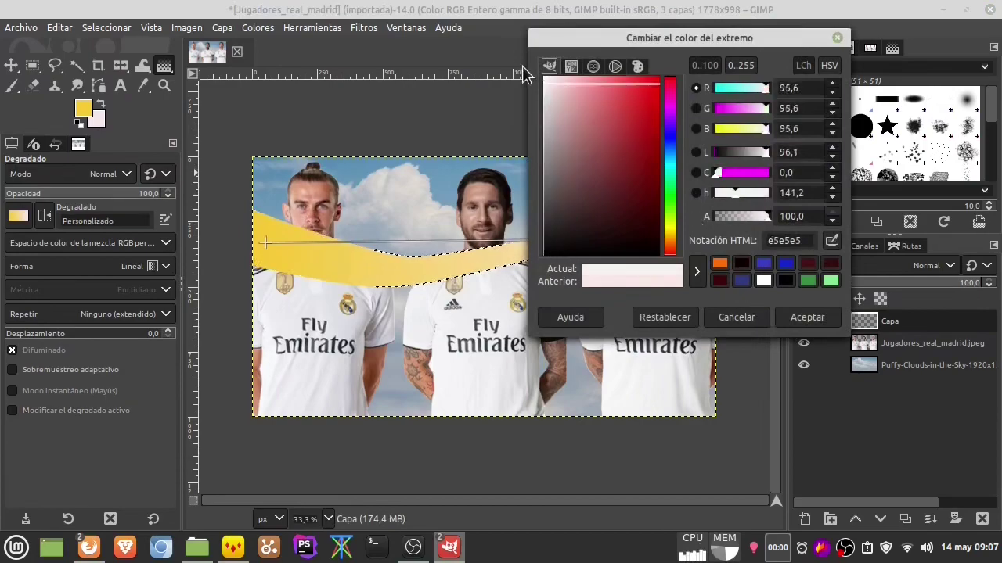
left_click(806, 317)
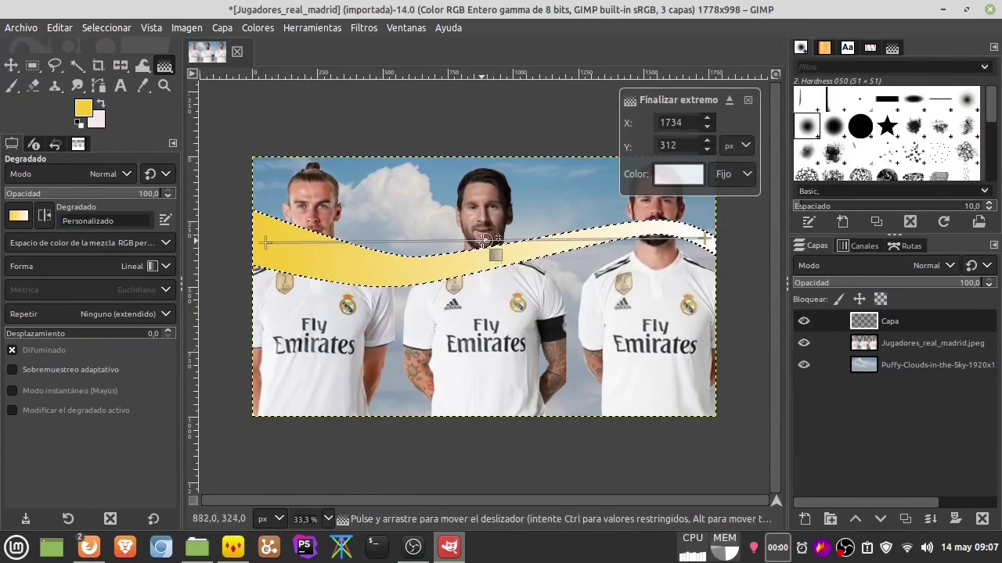
Step: Adjust the gradient's blend midpoint and stops, then apply it with Enter
mouse_move(485, 239)
left_mouse_down()
mouse_move(684, 239)
mouse_move(638, 238)
left_mouse_up()
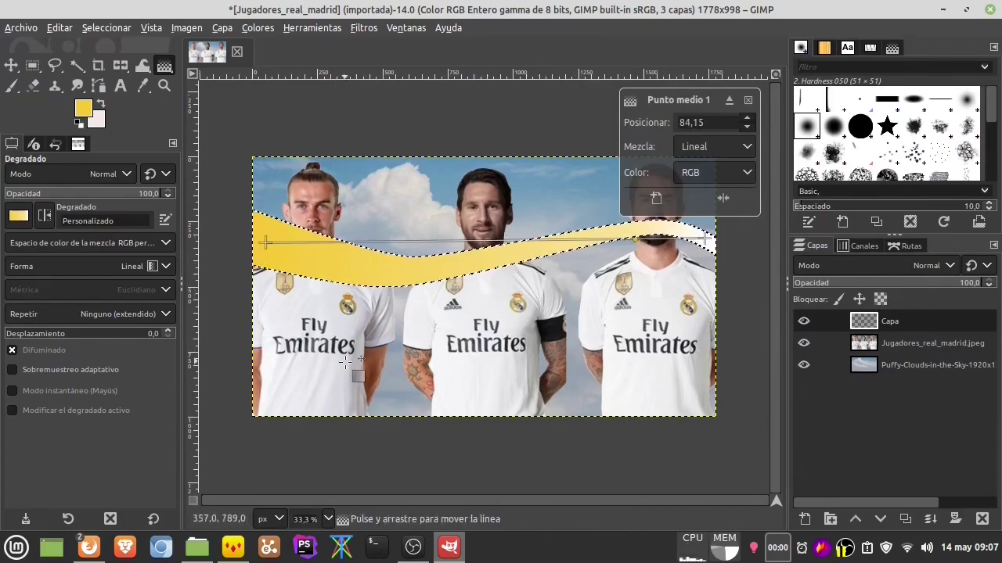
left_click(656, 202)
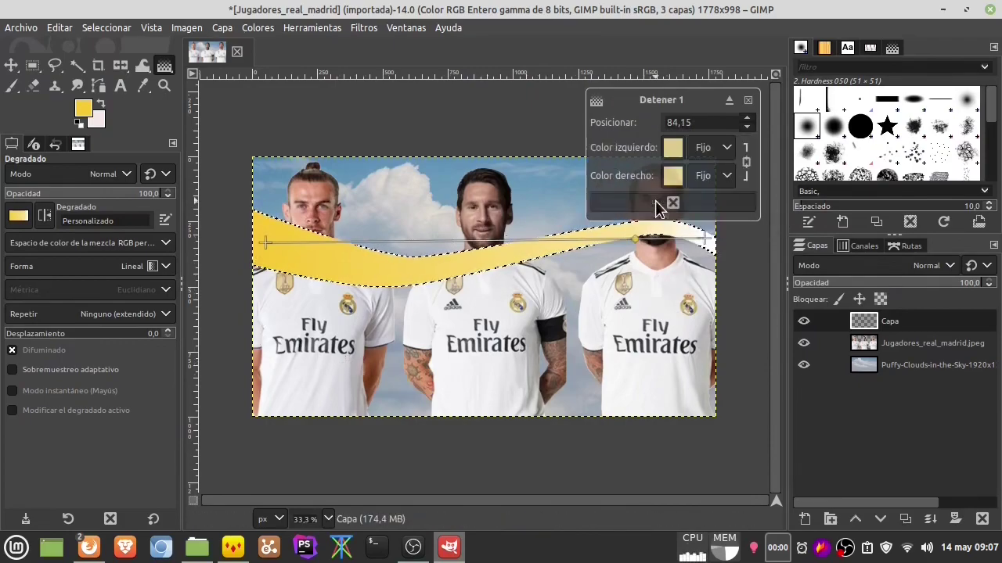
left_click_drag(450, 241, 423, 241)
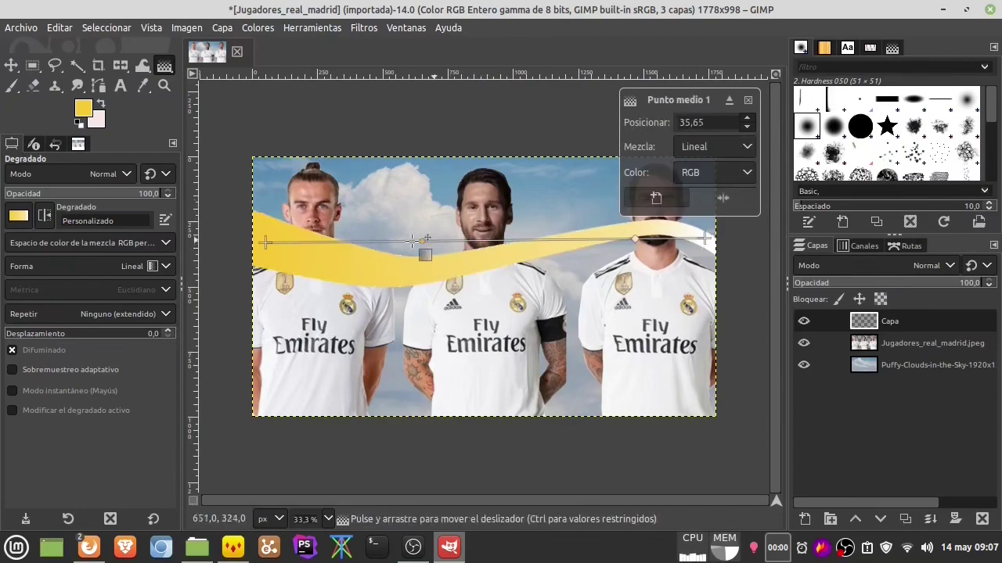
mouse_move(311, 245)
left_mouse_down()
mouse_move(292, 245)
mouse_move(305, 245)
left_mouse_up()
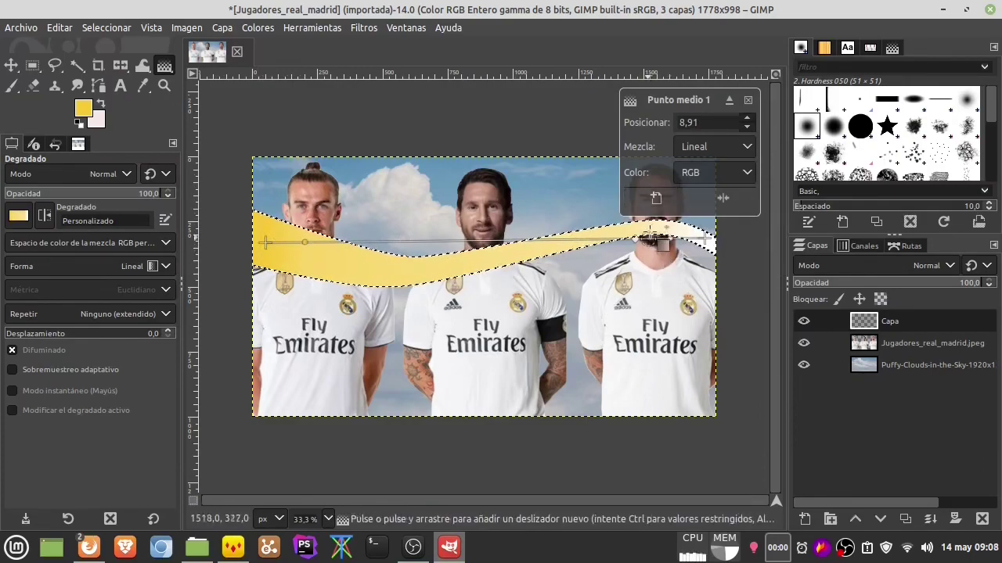
key("Return")
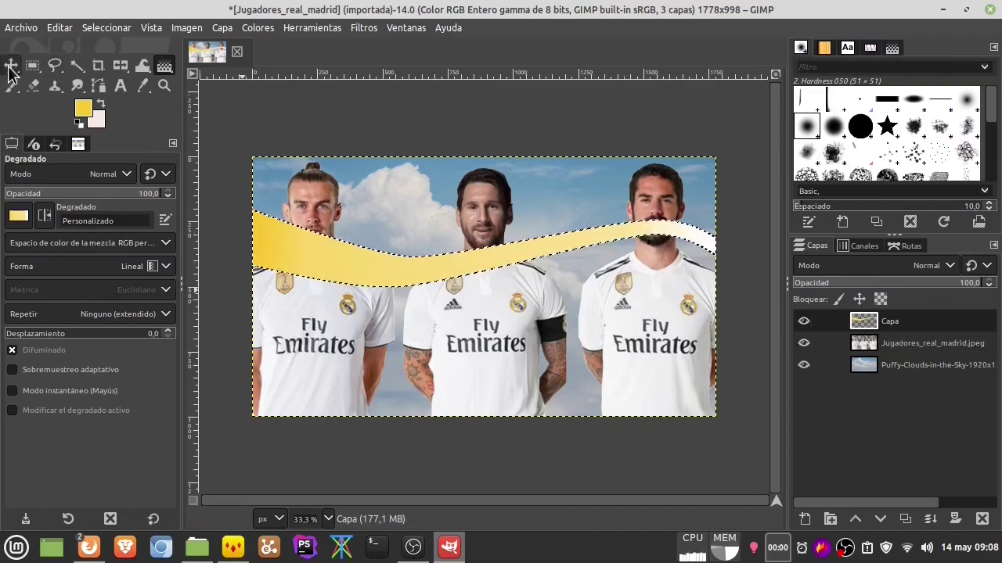
Step: Reposition the yellow wave and lower its layer beneath Jugadores_real_madrid.jpeg
left_click(11, 66)
left_click_drag(394, 276, 394, 287)
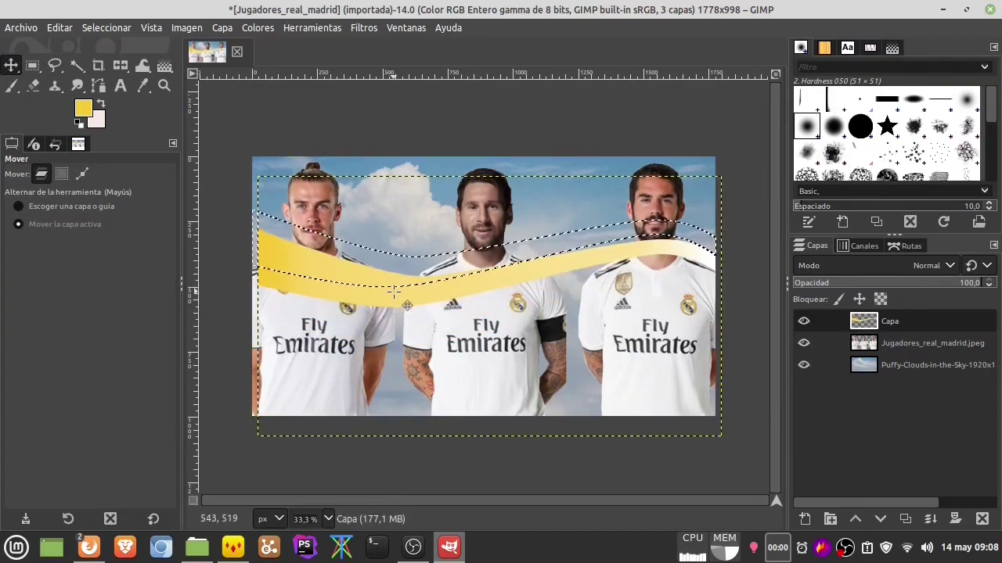
left_click_drag(394, 292, 386, 251)
left_click_drag(922, 321, 919, 348)
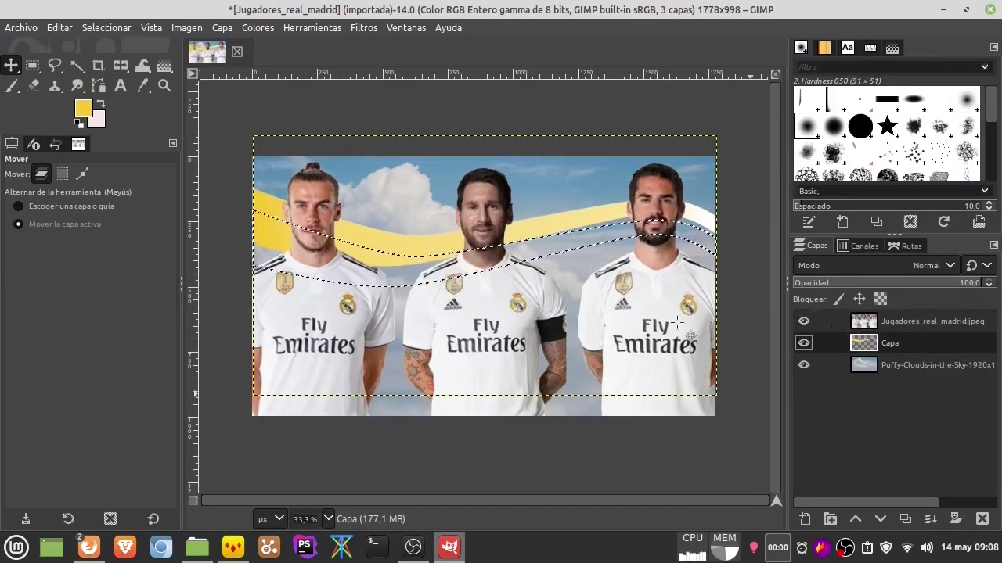
left_click_drag(429, 252, 432, 293)
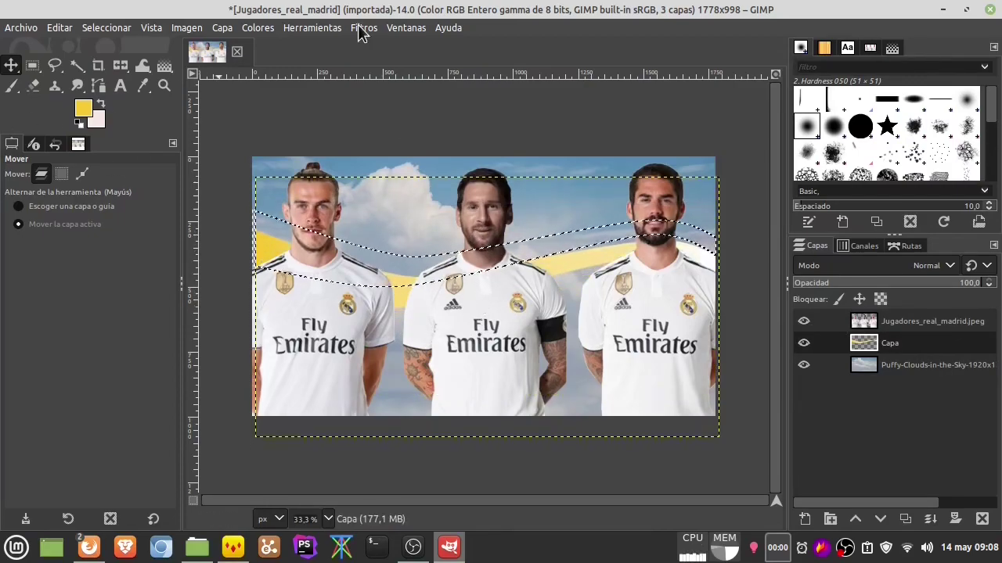
Step: Clear the selection with Select > None and make the players photo the active layer
left_click(107, 27)
left_click(99, 61)
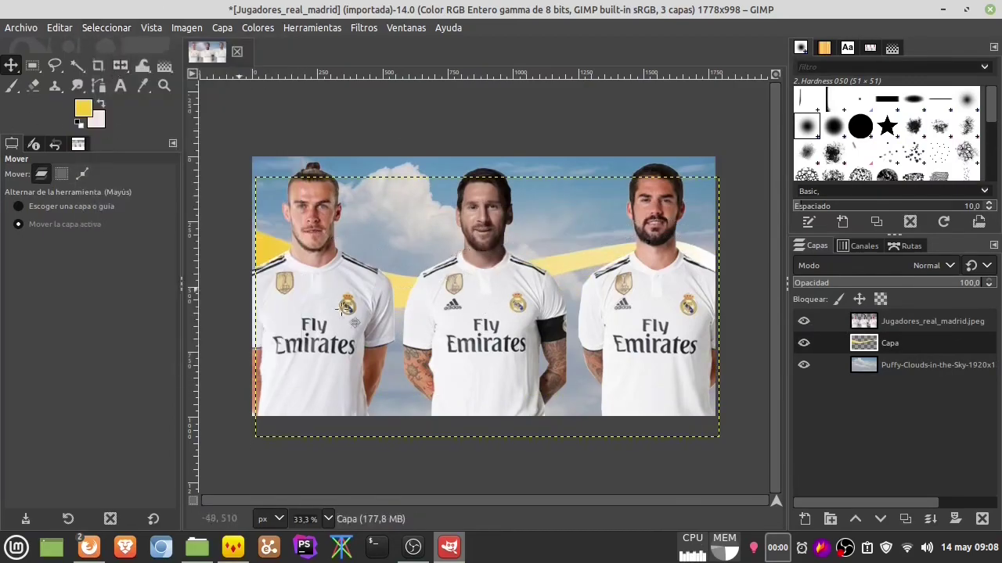
left_click(916, 324)
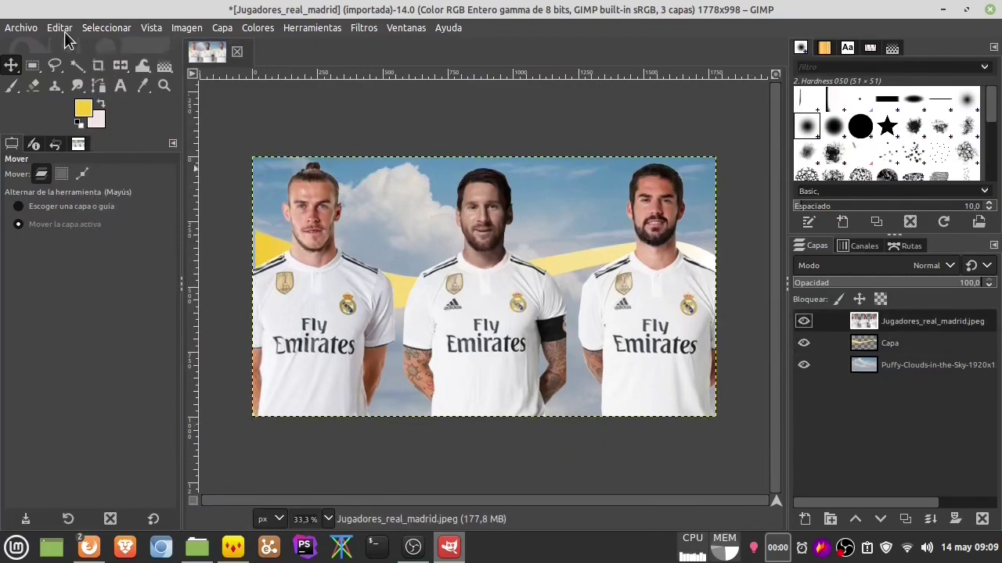
Step: Rectangle-select the centre player; open Gaussian Blur but cancel it
left_click(35, 67)
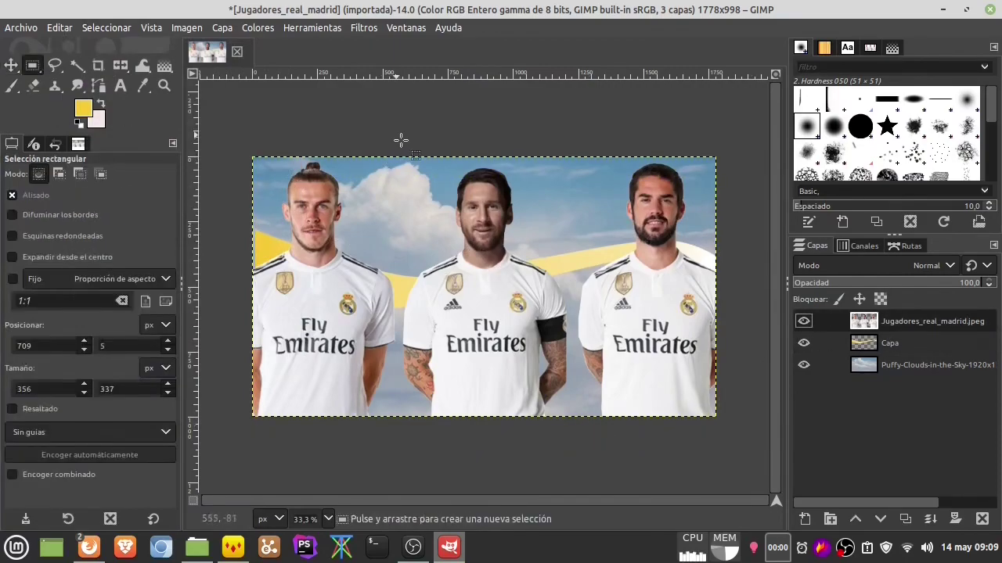
left_click_drag(400, 140, 574, 430)
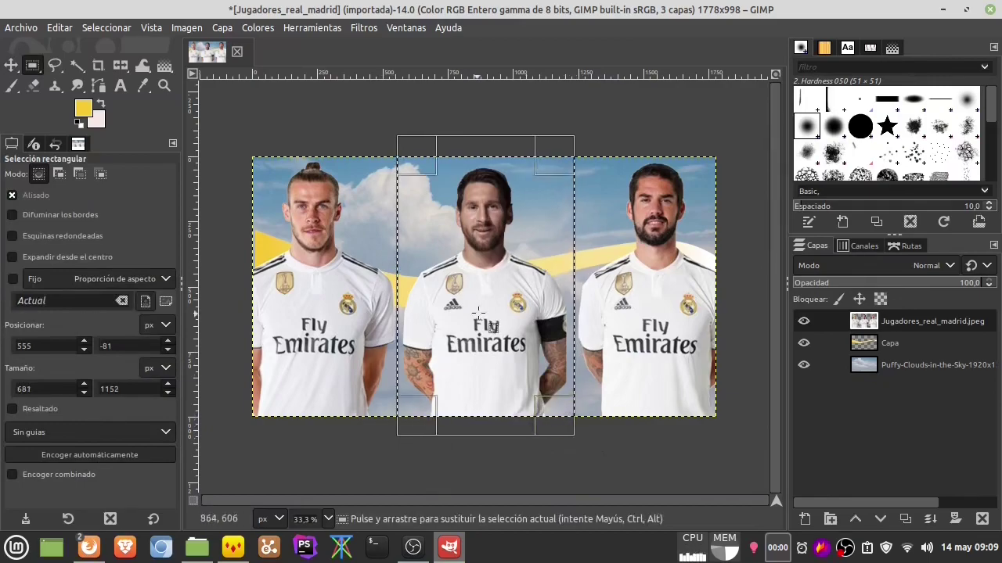
left_click(366, 27)
mouse_move(406, 28)
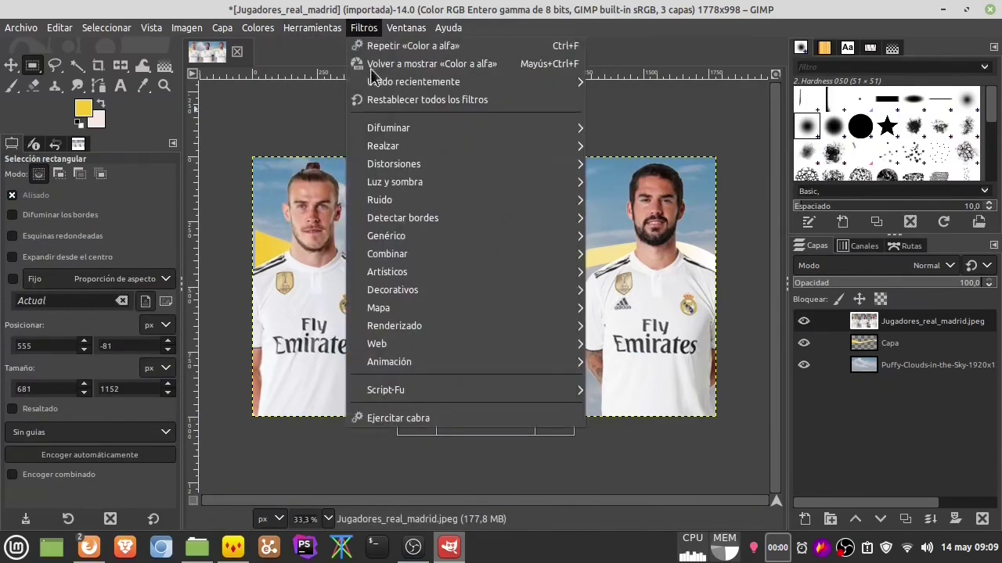
left_click(617, 131)
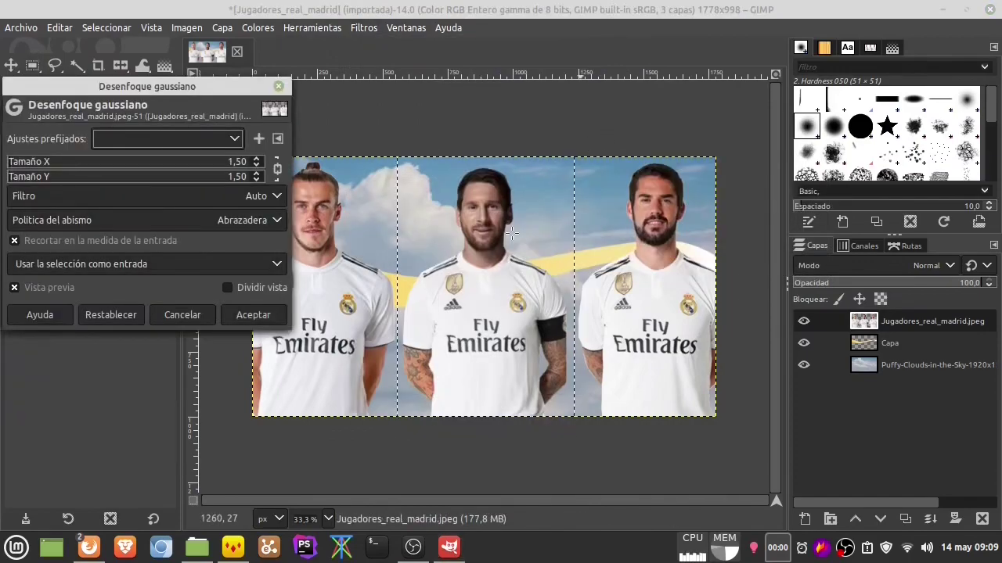
scroll(258, 169, "up", 8)
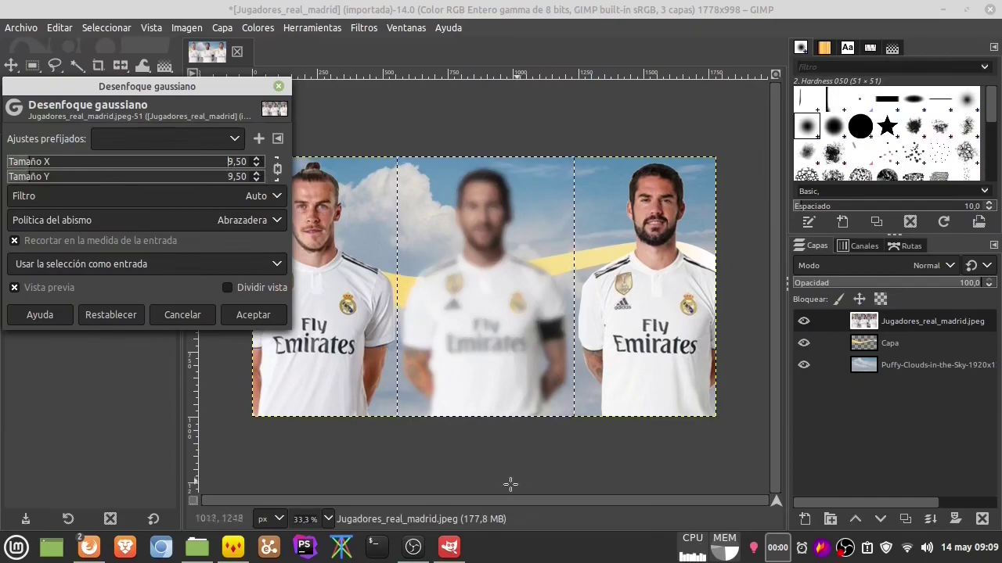
left_click(202, 313)
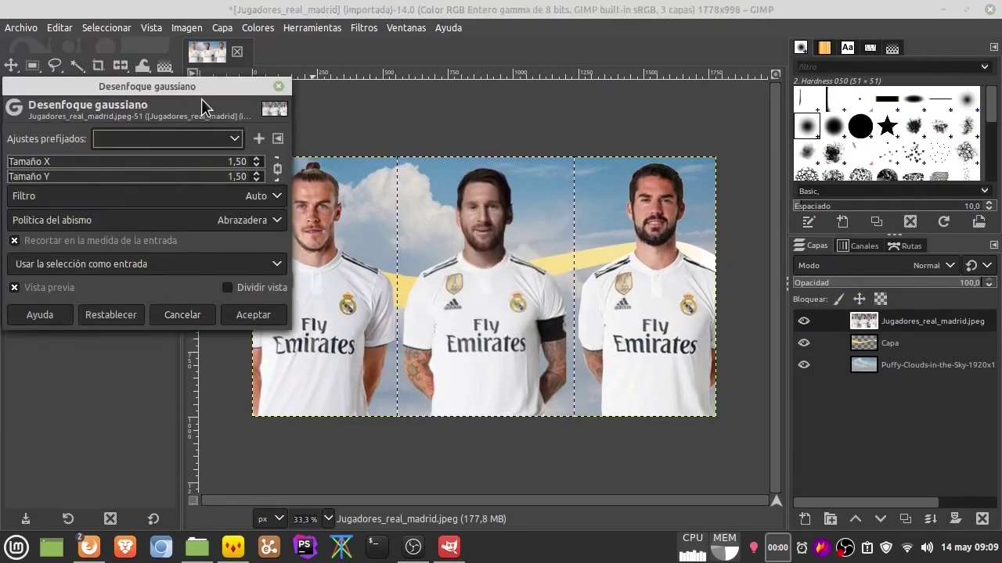
left_click(194, 316)
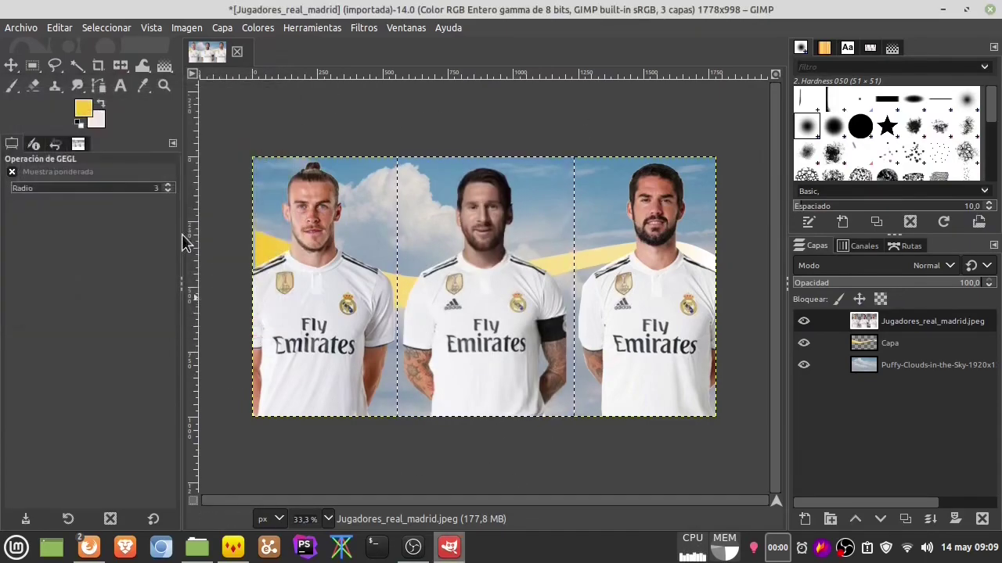
Step: Invert the selection and apply a Gaussian Blur of size 2.50 to the side players
left_click(107, 33)
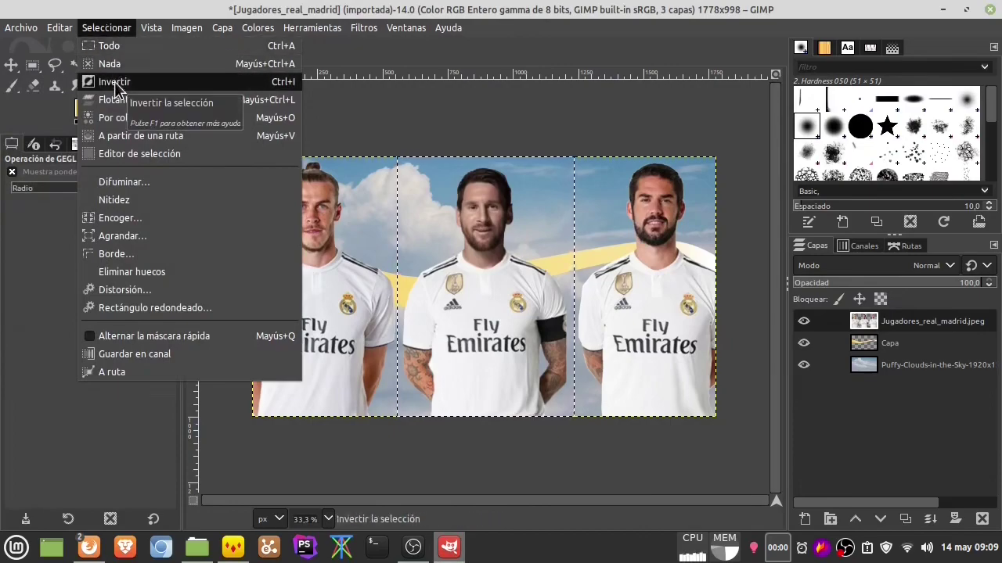
left_click(115, 83)
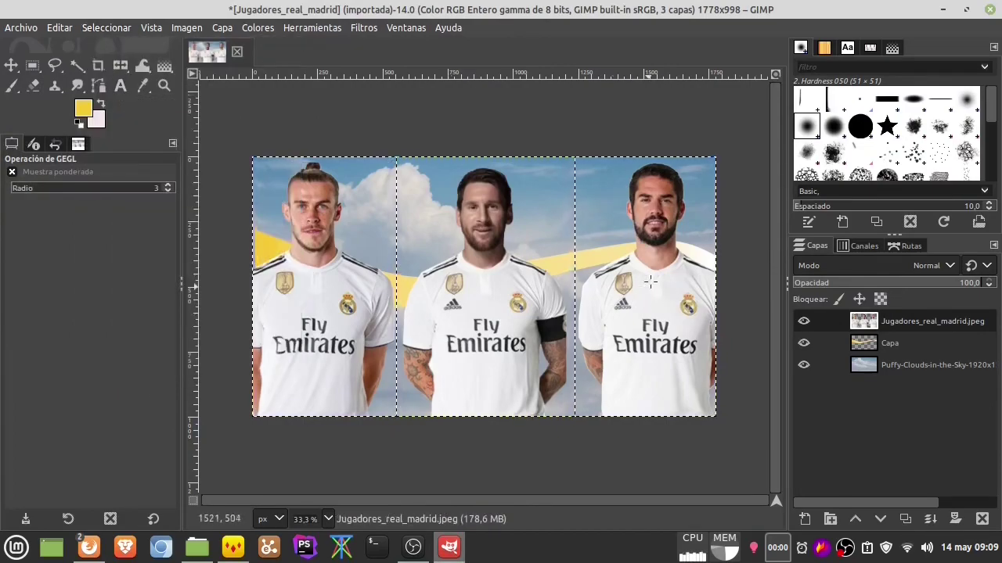
left_click(363, 28)
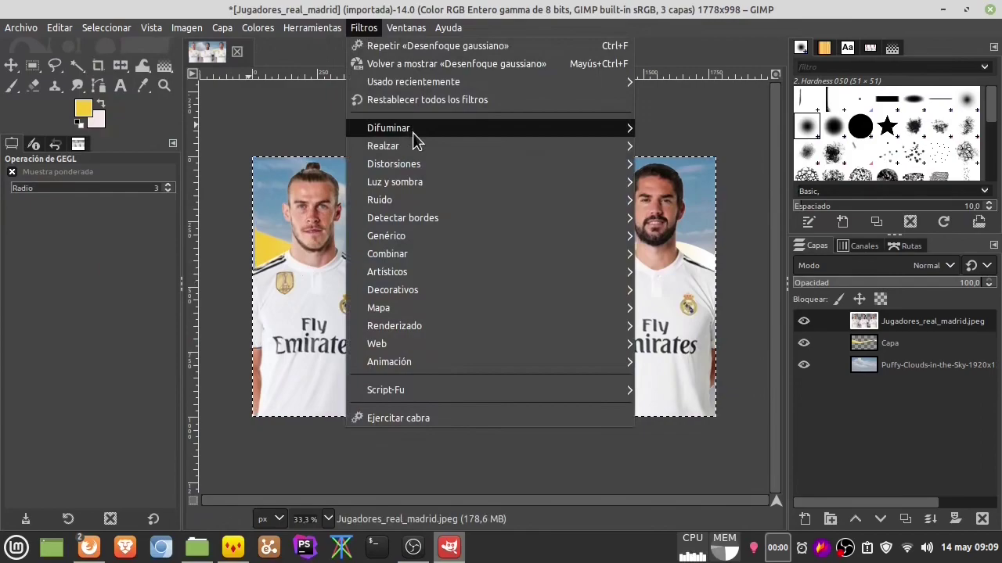
mouse_move(388, 128)
left_click(661, 127)
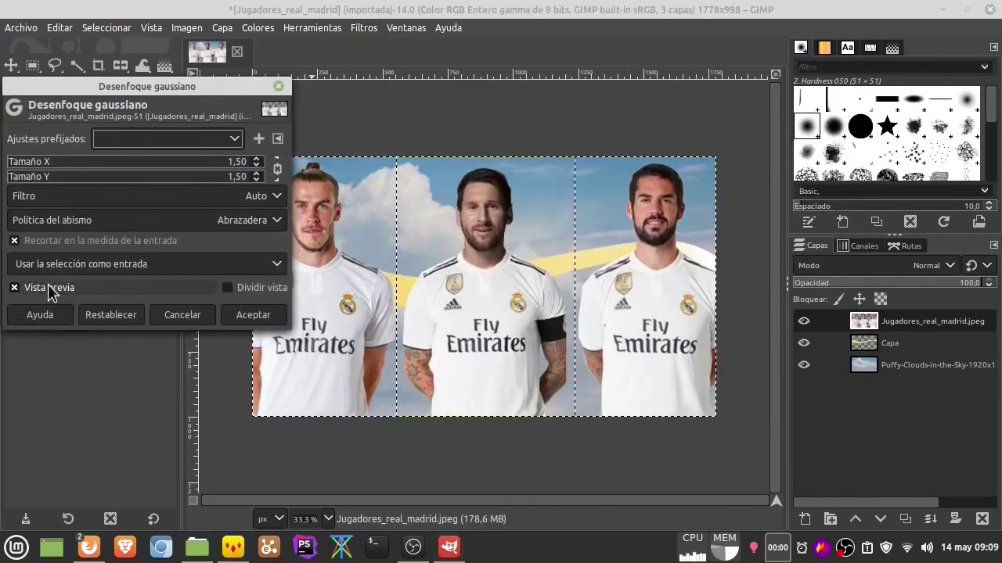
left_click(257, 159)
left_click(258, 160)
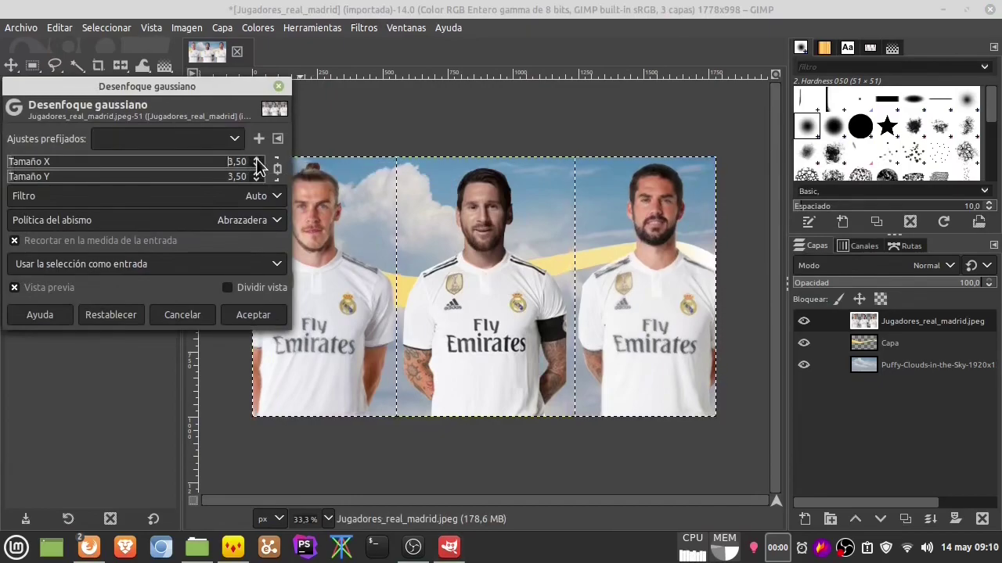
left_click(255, 179)
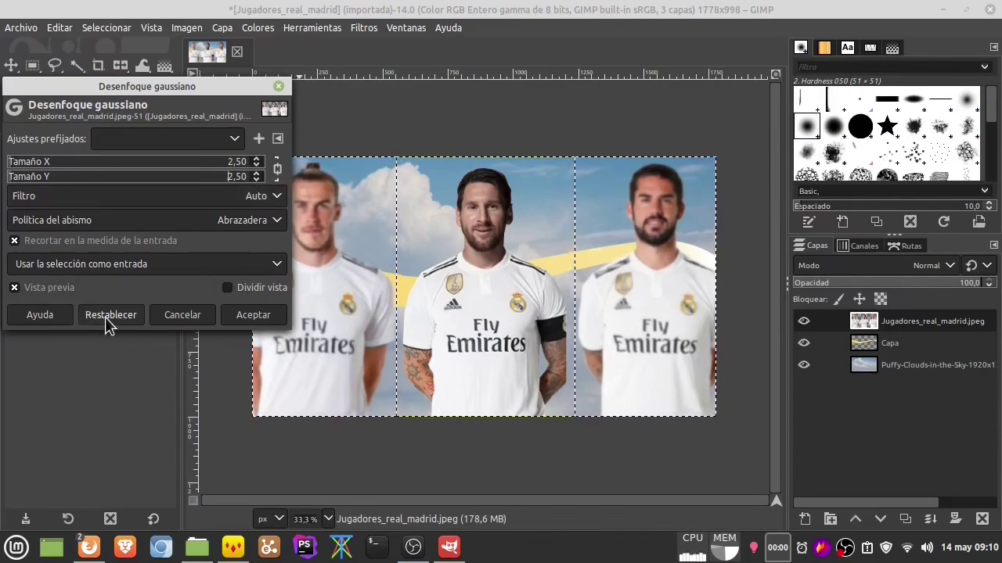
left_click(253, 316)
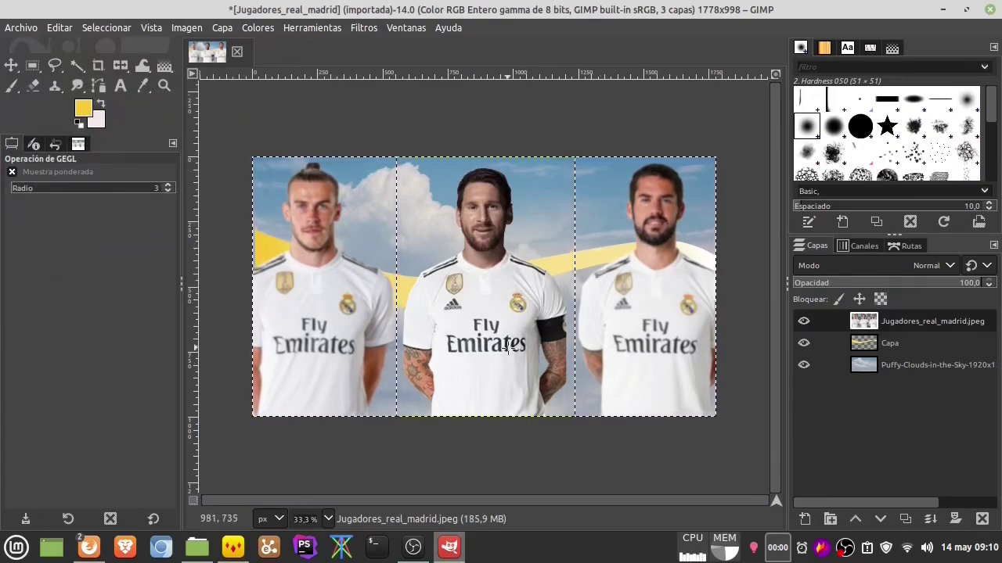
Step: Cut the centre player, paste him as a new layer, and hide Jugadores_real_madrid.jpeg
key("r")
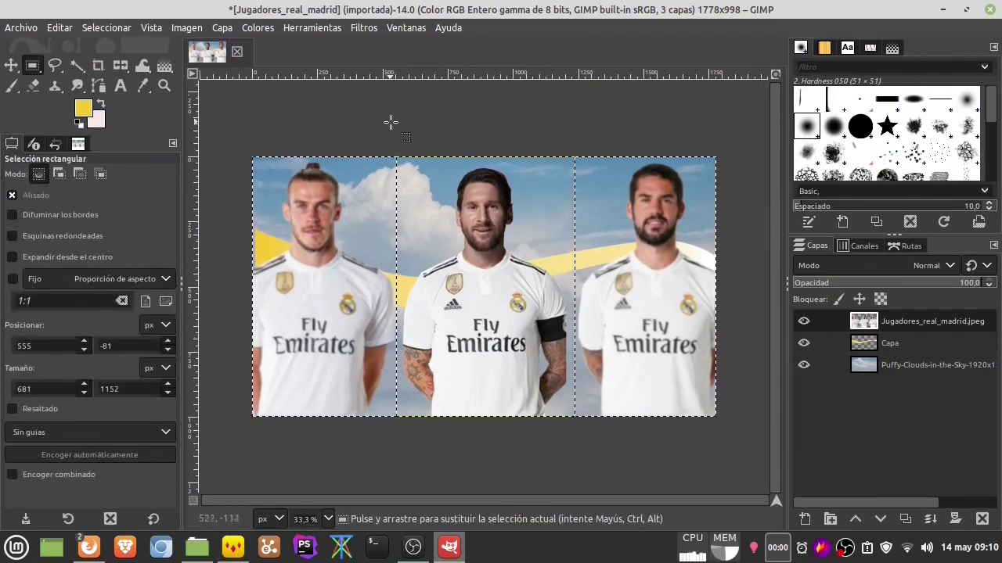
mouse_move(391, 123)
left_mouse_down()
mouse_move(577, 503)
mouse_move(577, 494)
left_mouse_up()
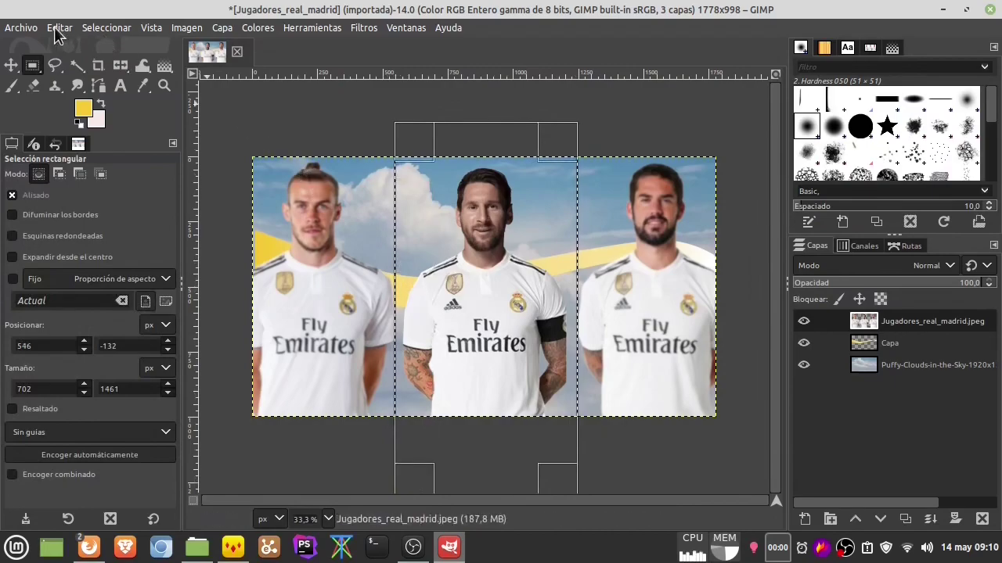
left_click(59, 27)
left_click(84, 111)
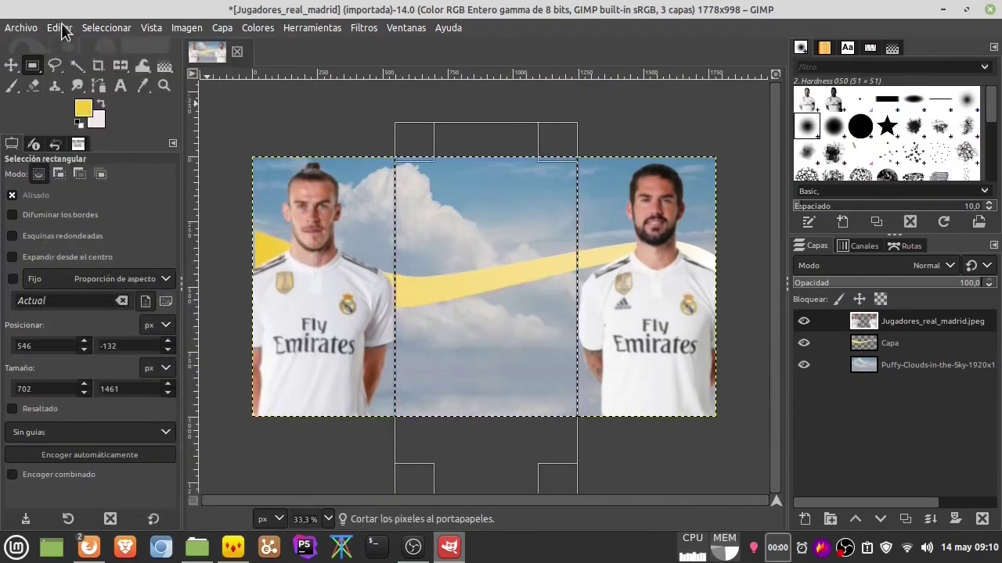
left_click(60, 28)
left_click(99, 164)
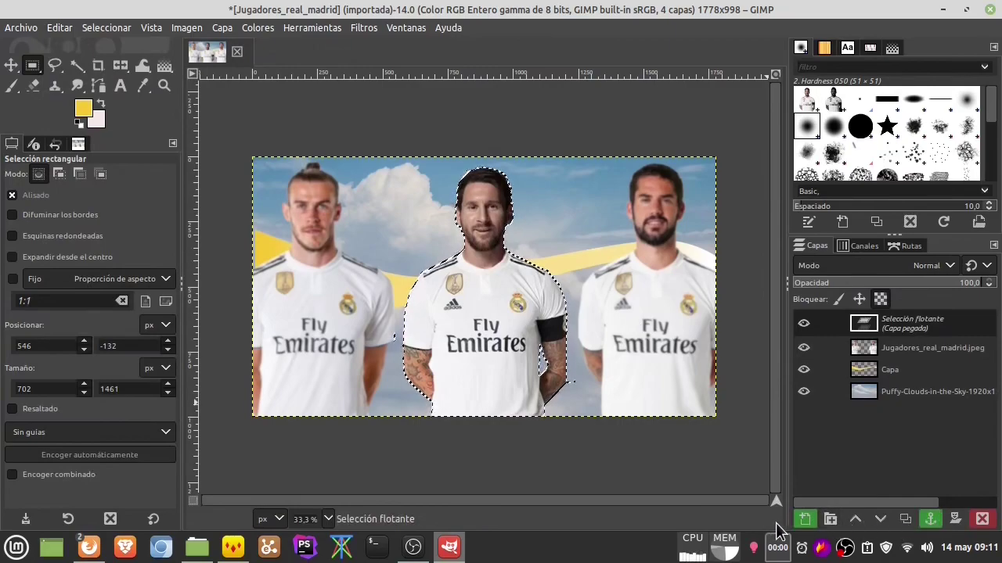
left_click(804, 519)
left_click(803, 344)
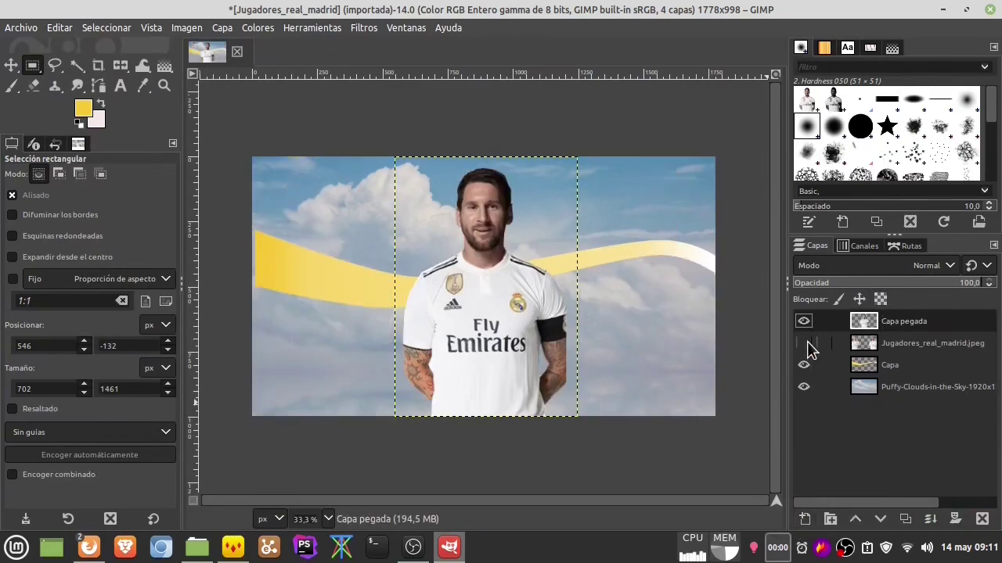
Step: Select the transparent area around the centre player and invert it to his outline
left_click(77, 65)
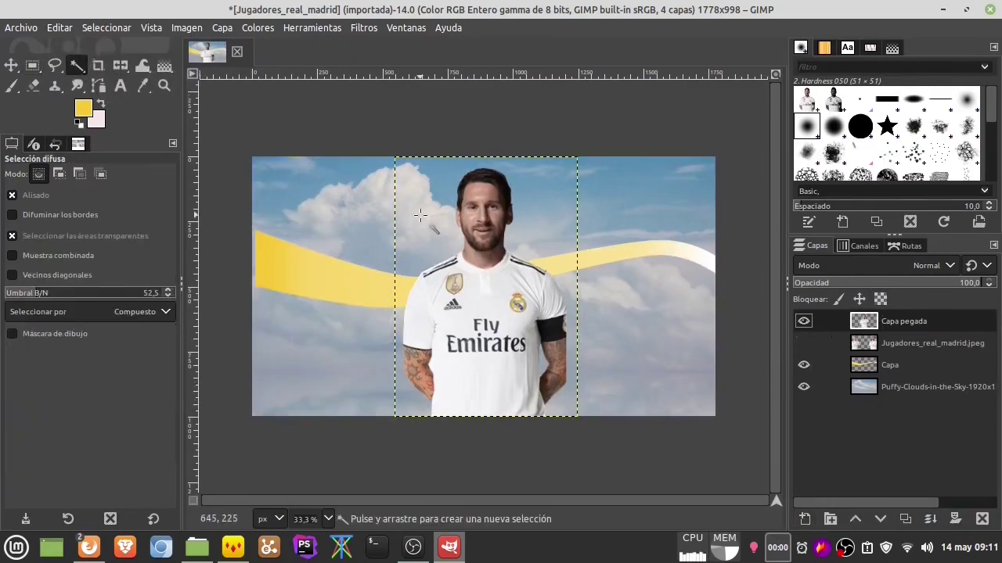
left_click(420, 215)
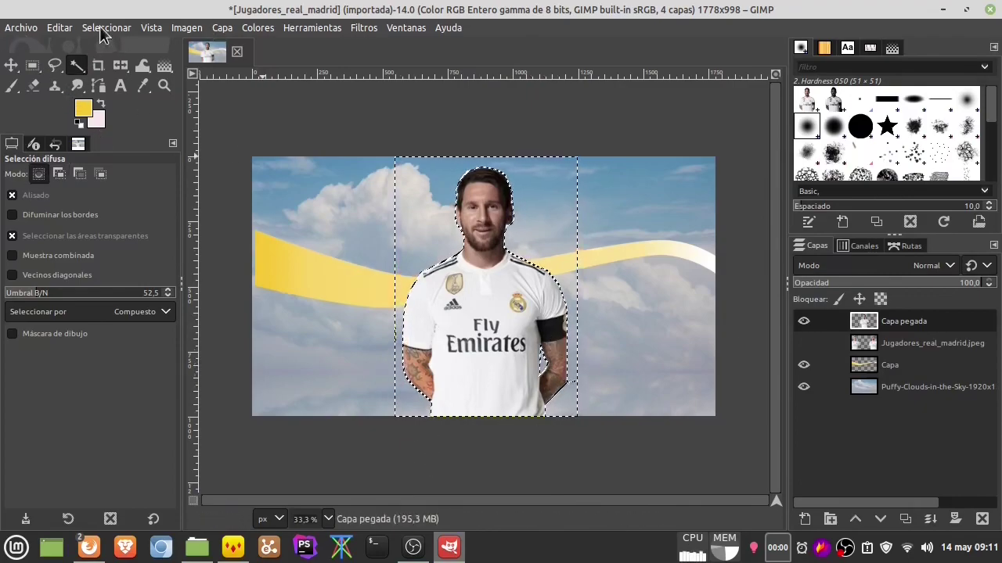
left_click(104, 28)
left_click(117, 83)
Step: Grow the selection by 5 px via Seleccionar > Agrandar
left_click(105, 28)
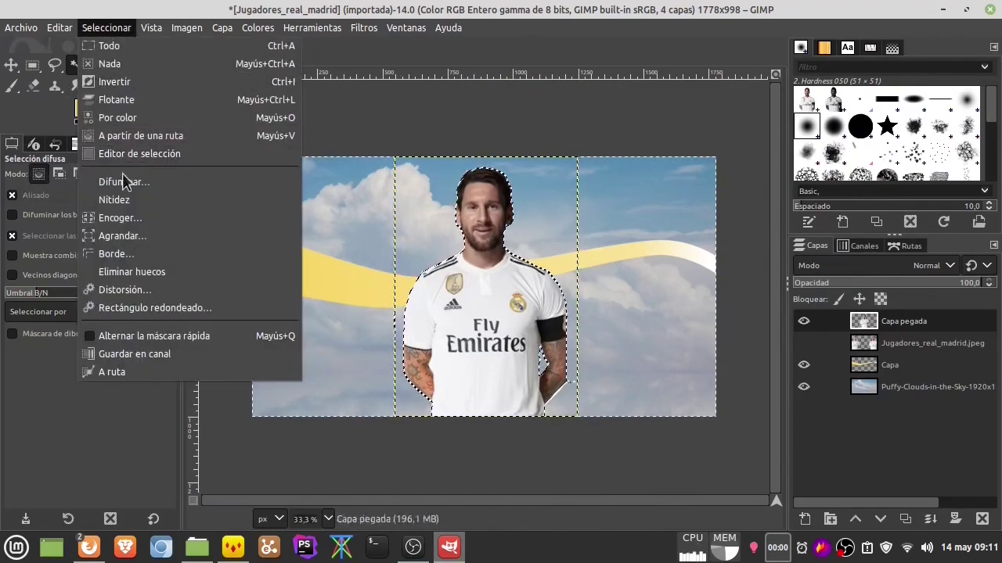
left_click(127, 232)
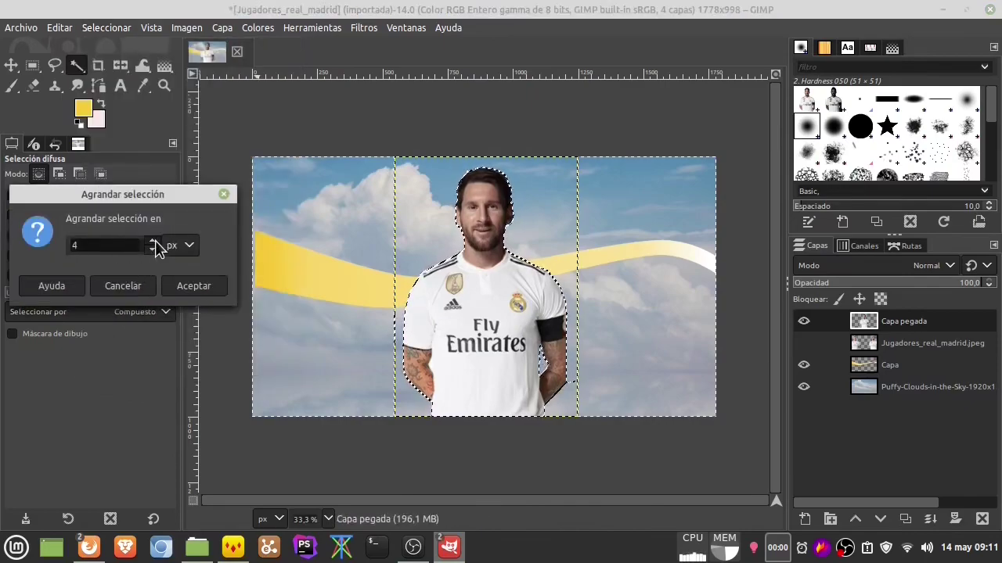
left_click(154, 242)
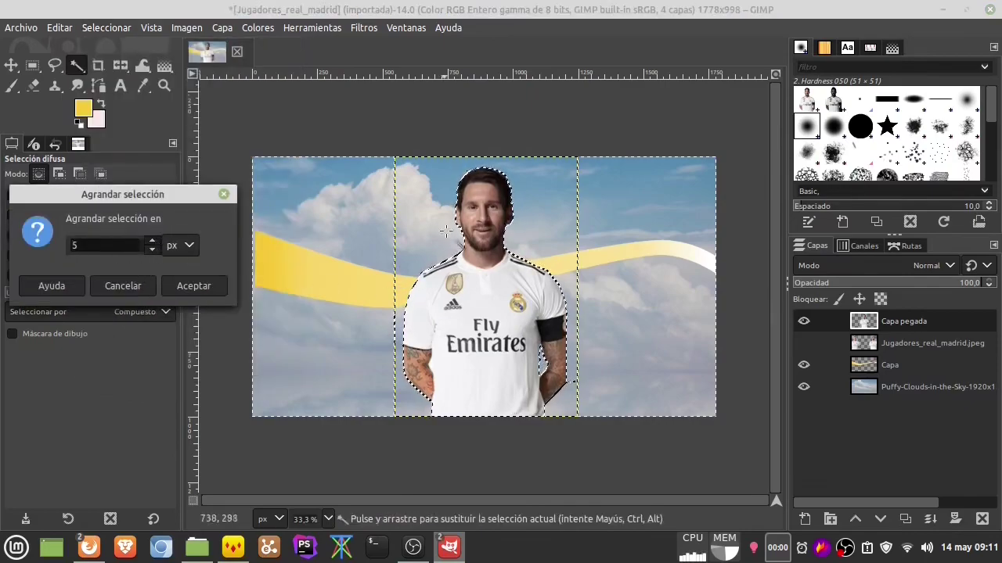
left_click(194, 286)
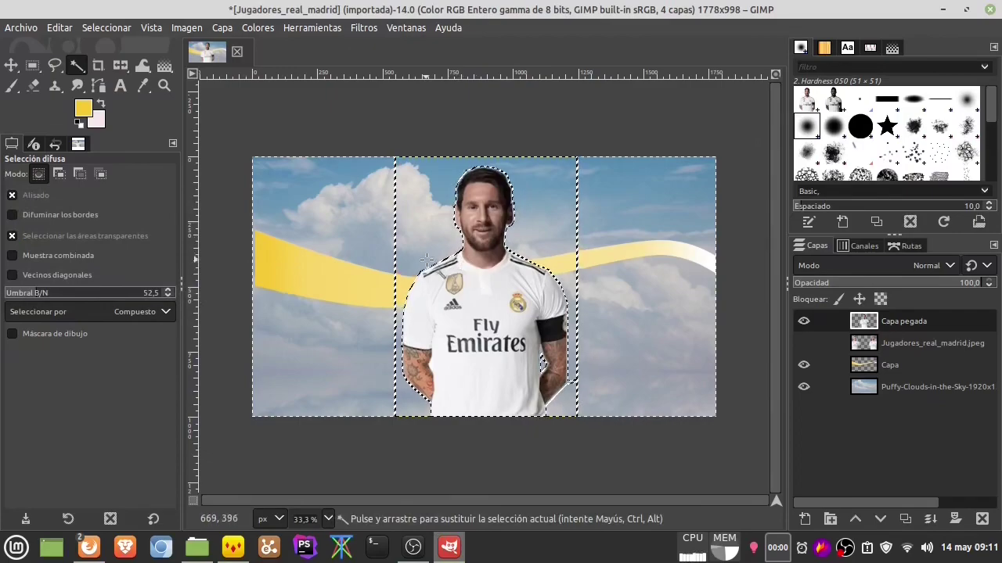
Step: Add transparent layer Capa #1, hide Capa pegada, and bucket-fill the grown selection yellow
left_click(804, 520)
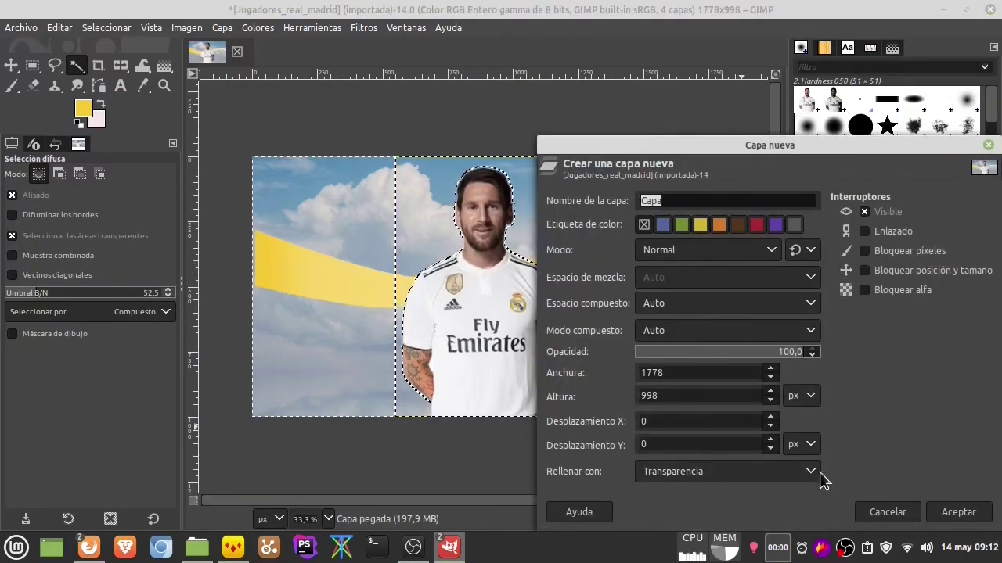
left_click(964, 511)
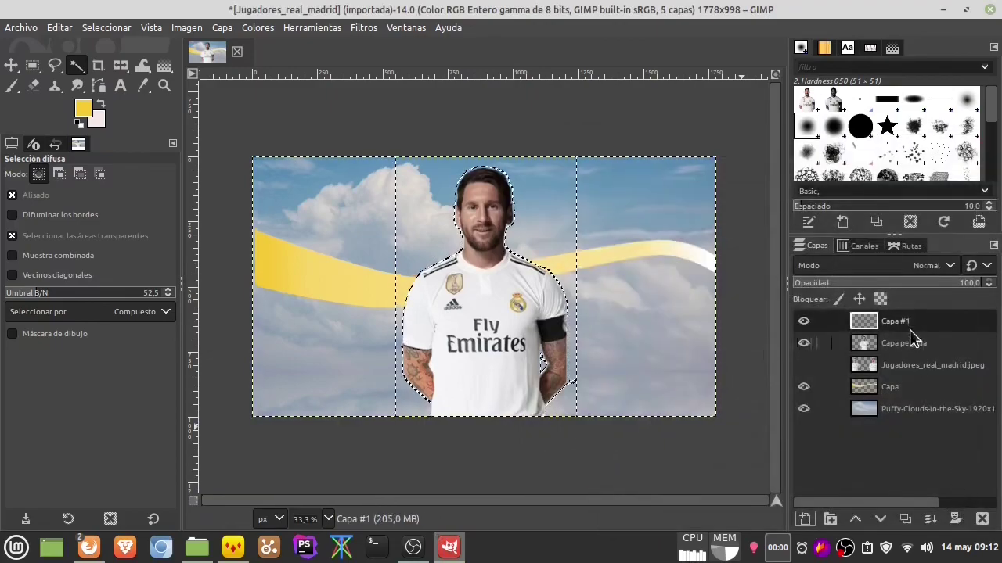
left_click(803, 343)
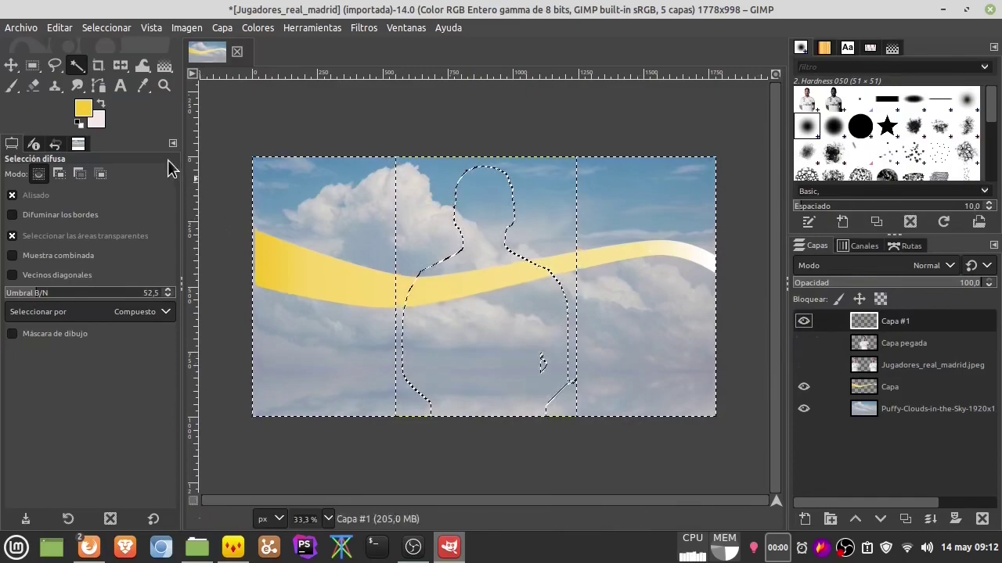
left_click_drag(163, 65, 225, 70)
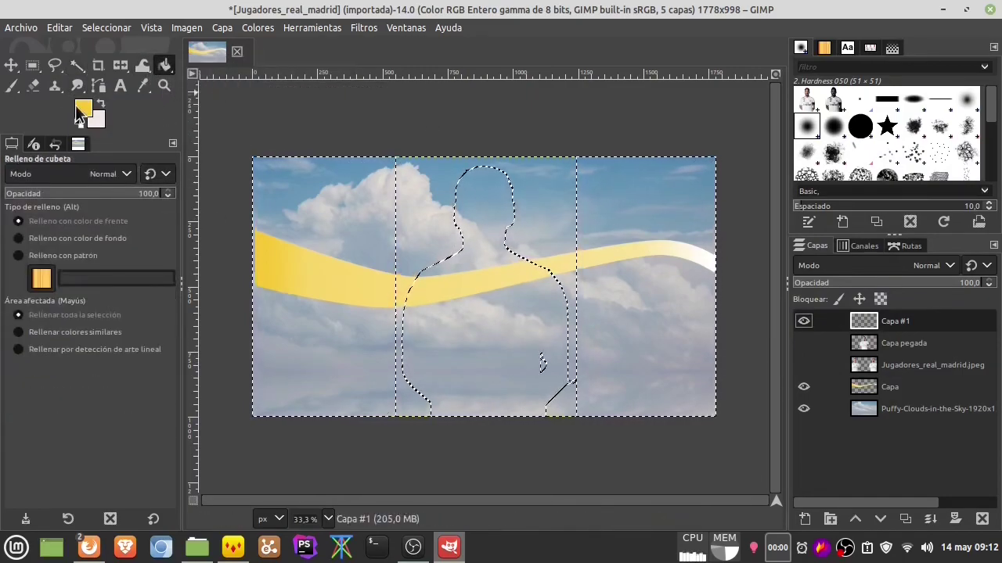
left_click(82, 108)
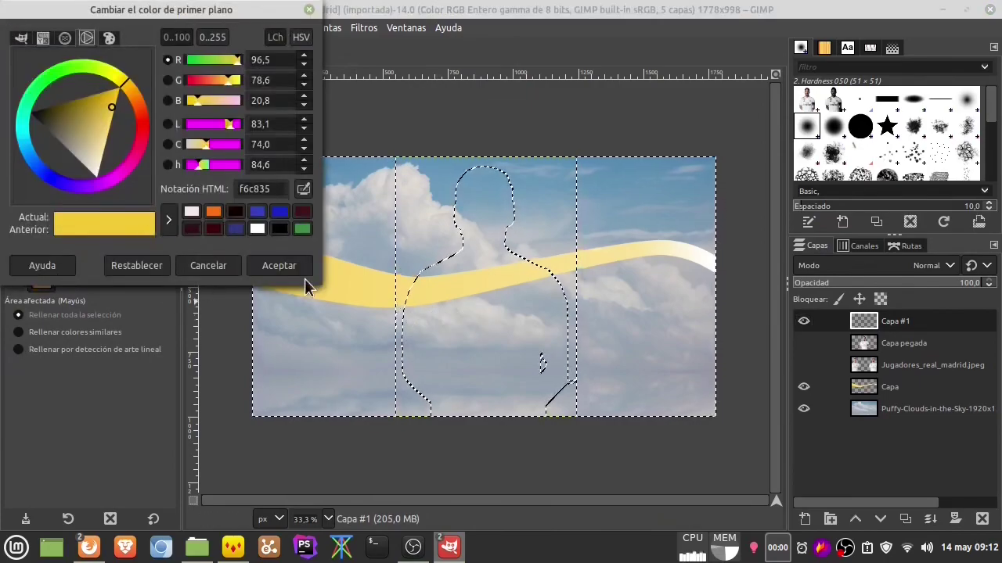
left_click(291, 267)
left_click(453, 324)
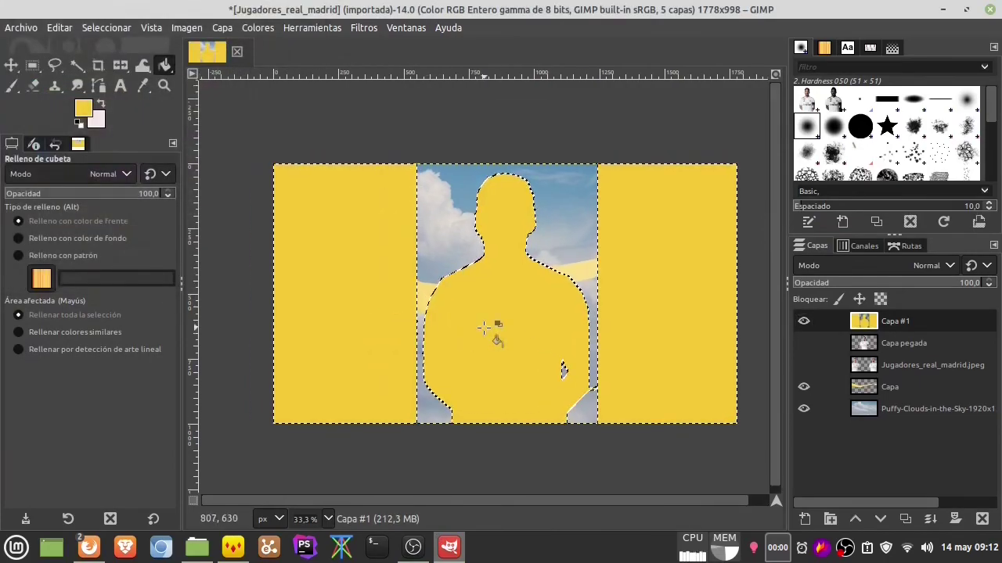
Step: Cut away the yellow blocks on the left and right sides with rectangle selections
key("r")
left_click_drag(264, 154, 419, 447)
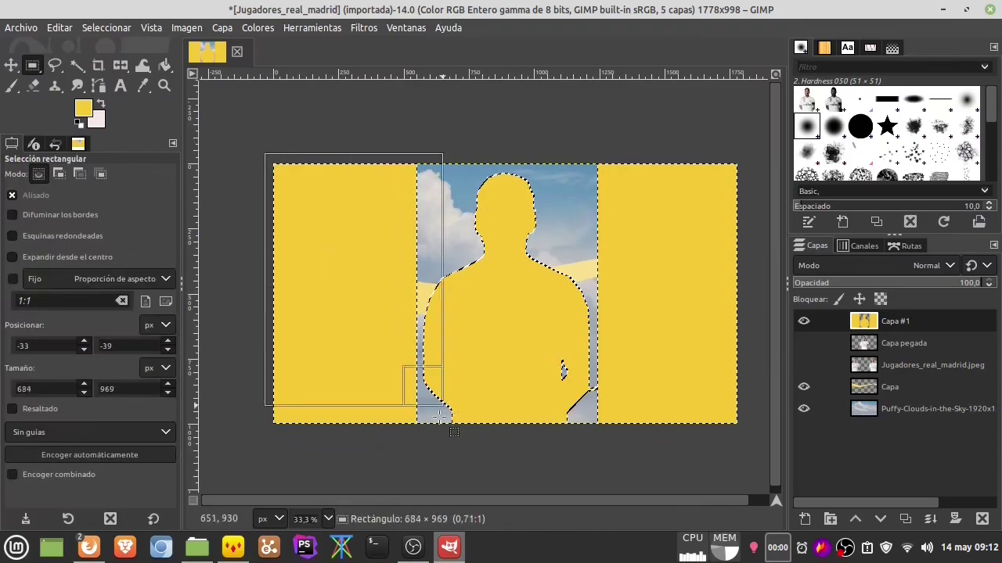
key("ctrl+x")
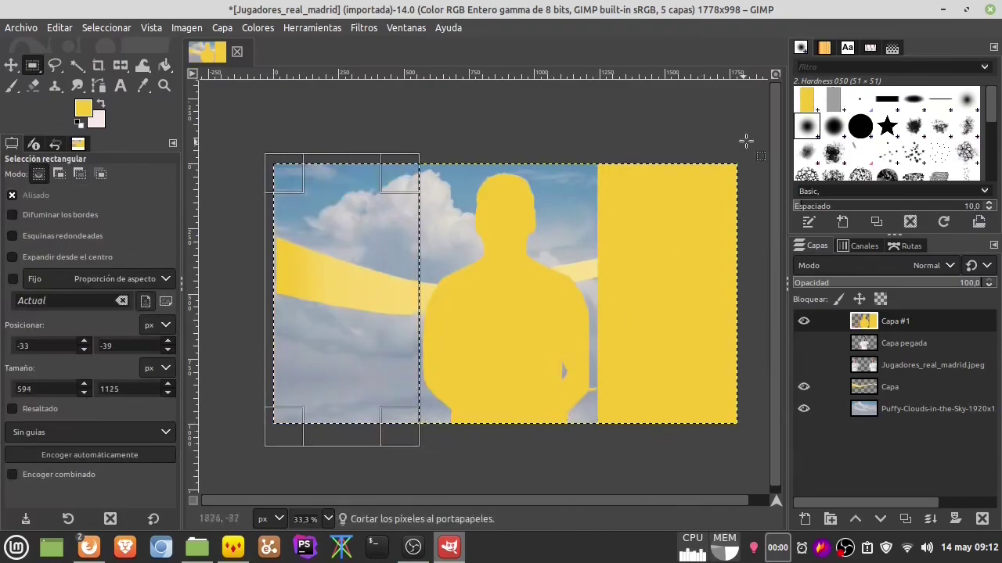
left_click_drag(749, 146, 597, 456)
key("ctrl+x")
Step: Cut the small leftover yellow piece and show the Jugadores_real_madrid.jpeg layer
scroll(603, 402, "up", 4, "ctrl")
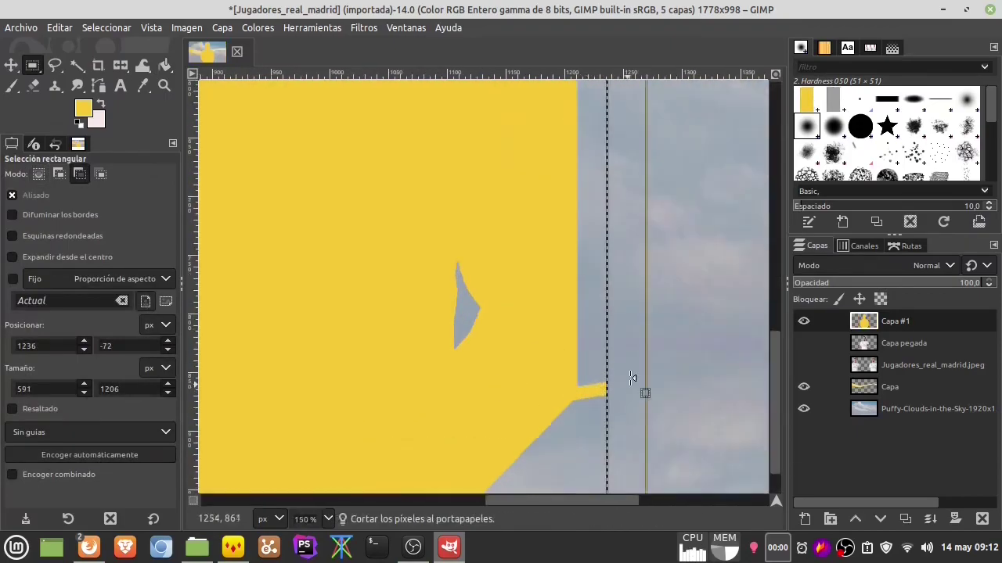
left_click_drag(604, 391, 570, 391)
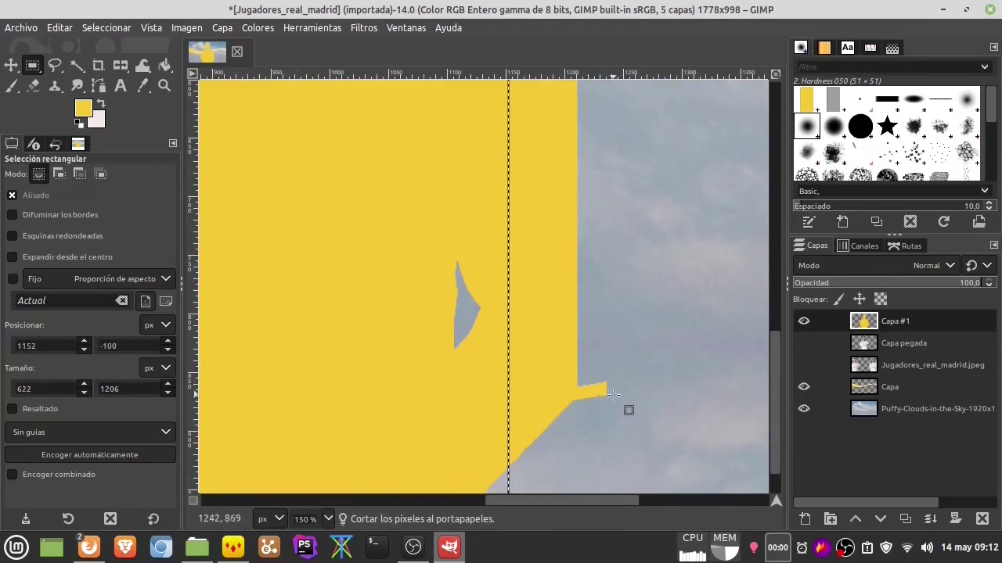
left_click_drag(627, 425, 580, 382)
key("ctrl+x")
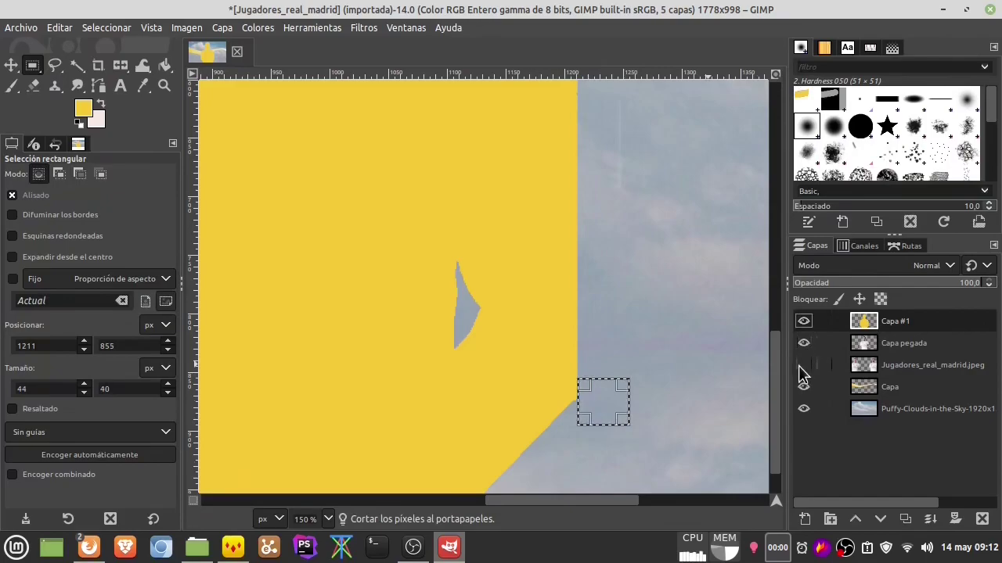
scroll(574, 359, "down", 4, "ctrl")
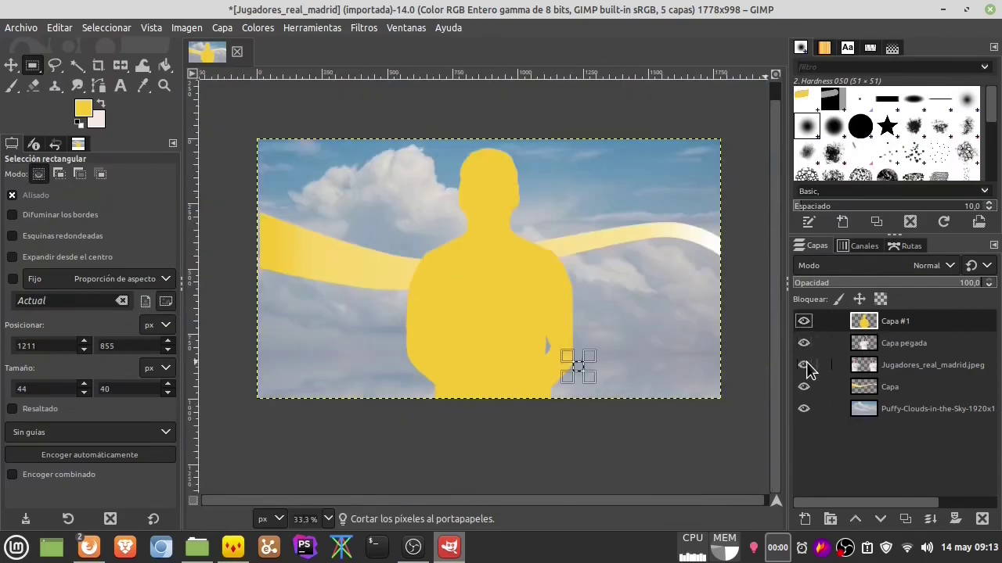
left_click(806, 363)
Step: Stack the centre player above the silhouette and the band above the side players, lowered slightly
left_click_drag(931, 343, 926, 322)
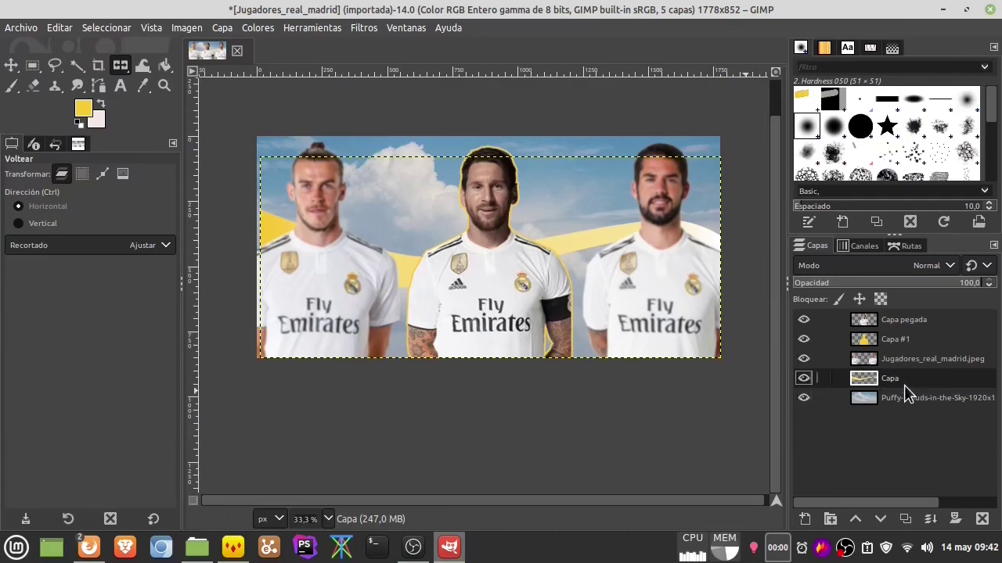
left_click_drag(900, 382, 900, 352)
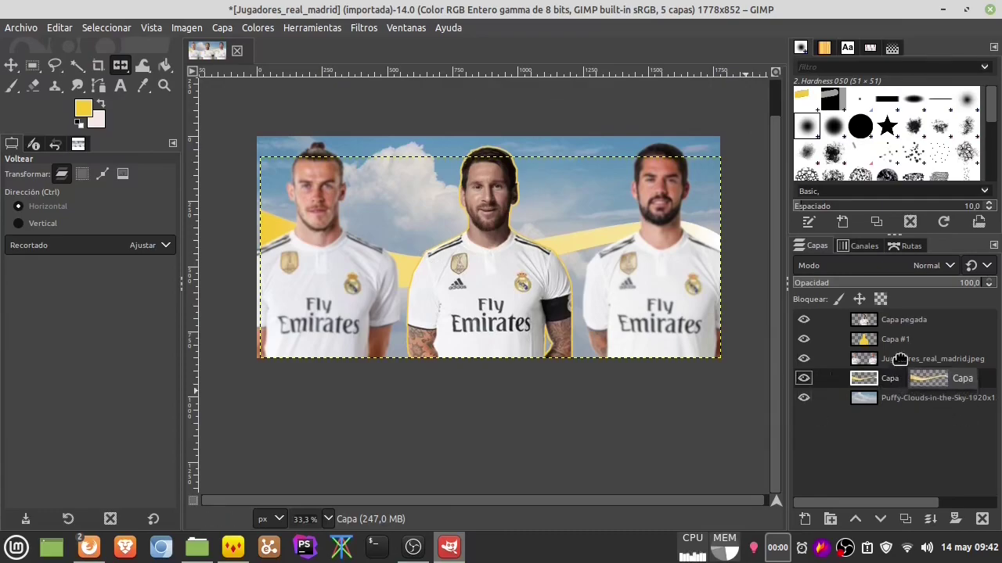
left_click(11, 65)
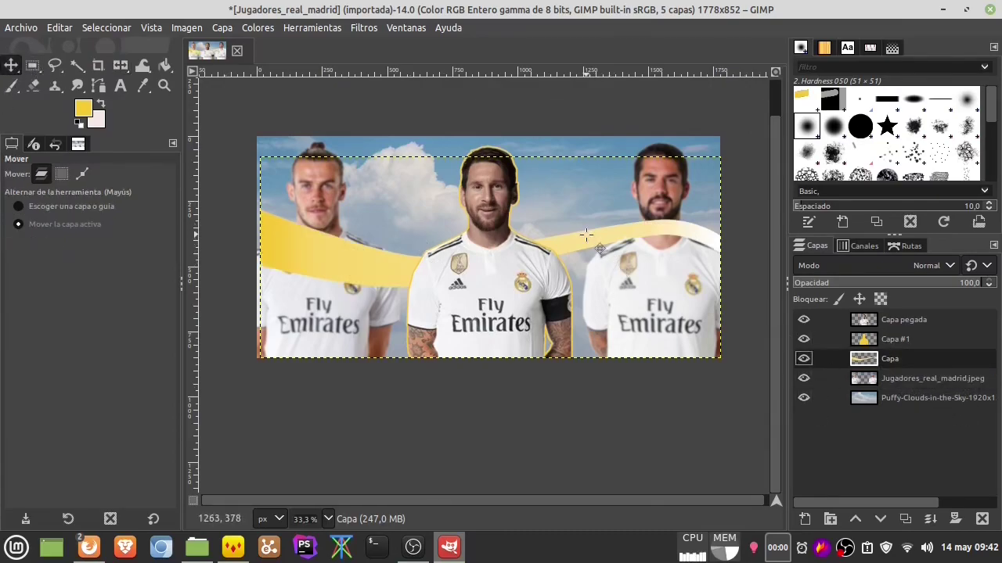
left_click_drag(586, 235, 588, 270)
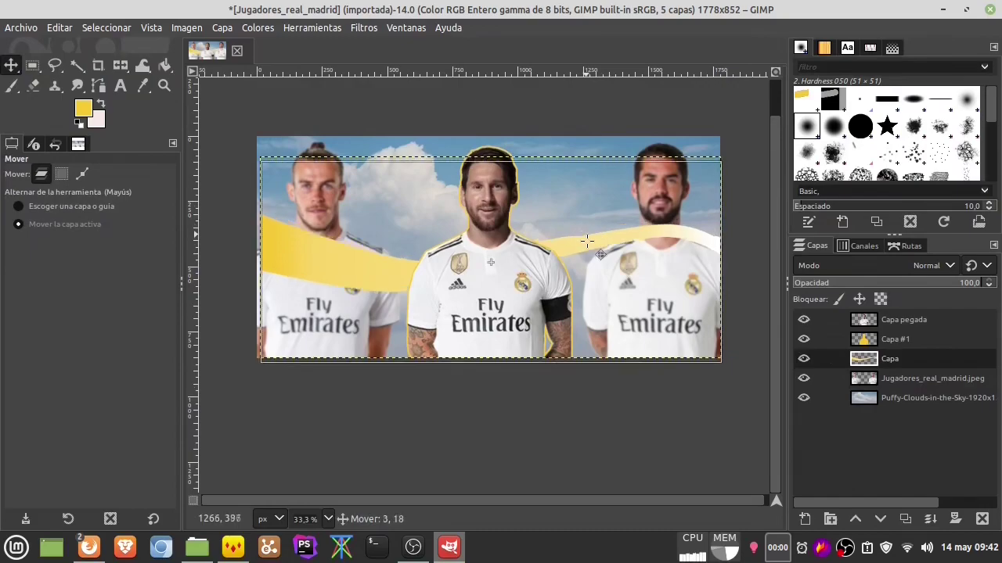
Step: Draw a rectangle selection around the area of the composite to keep
left_click(32, 65)
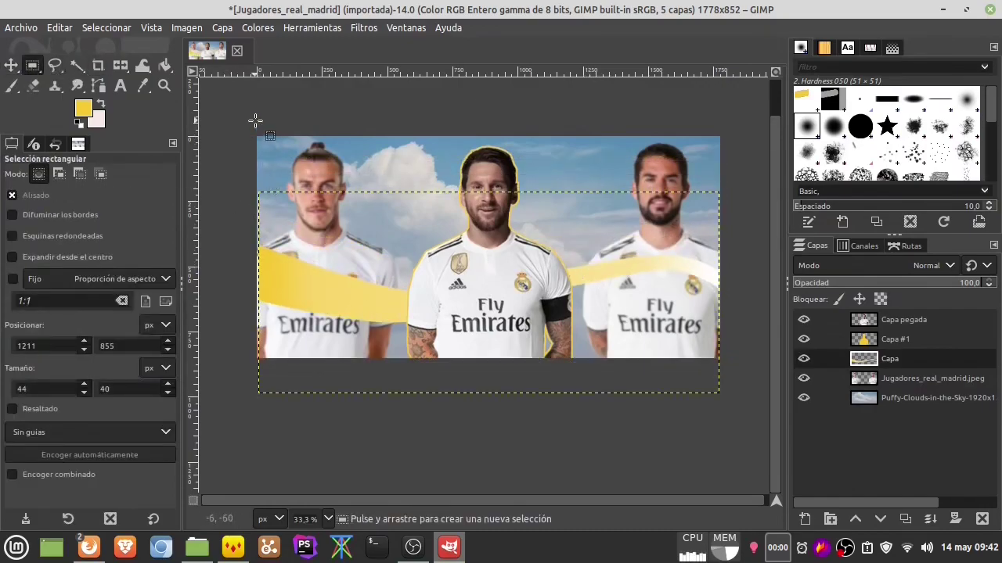
left_click_drag(257, 121, 718, 414)
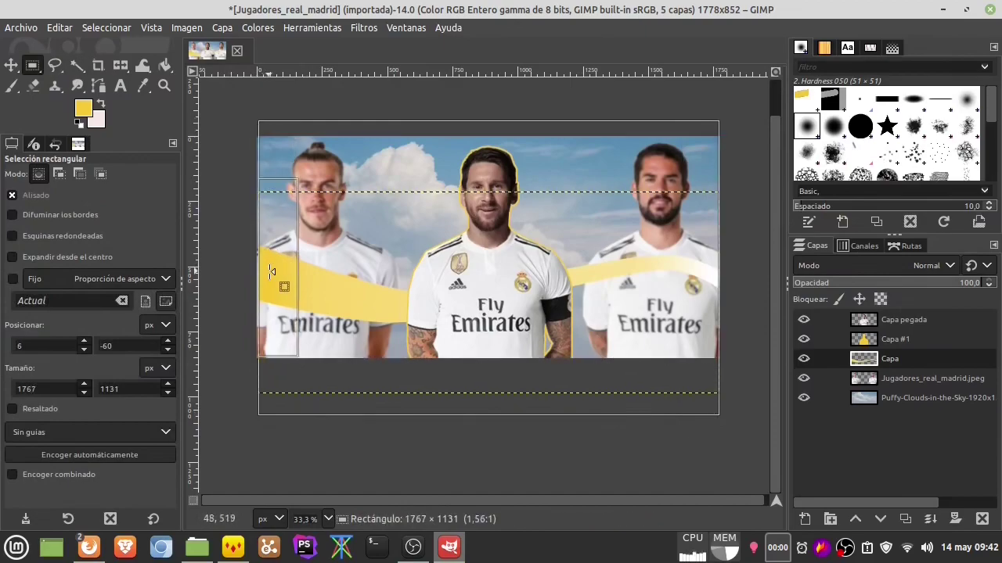
left_click(187, 27)
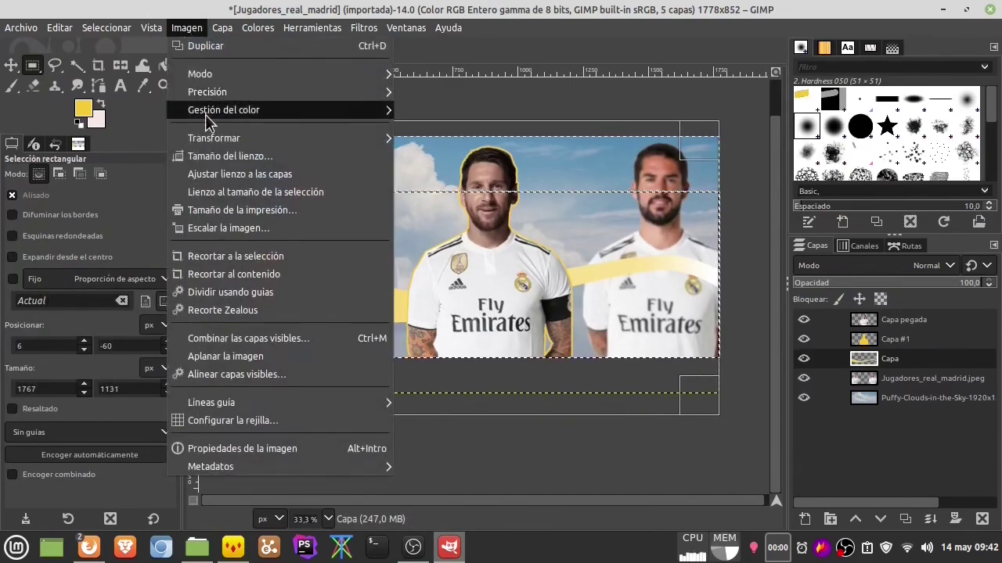
Step: Crop to the selection and export the image as JPEG Jugadores_real_madrid_MESSI.jpeg
left_click(242, 262)
left_click(21, 29)
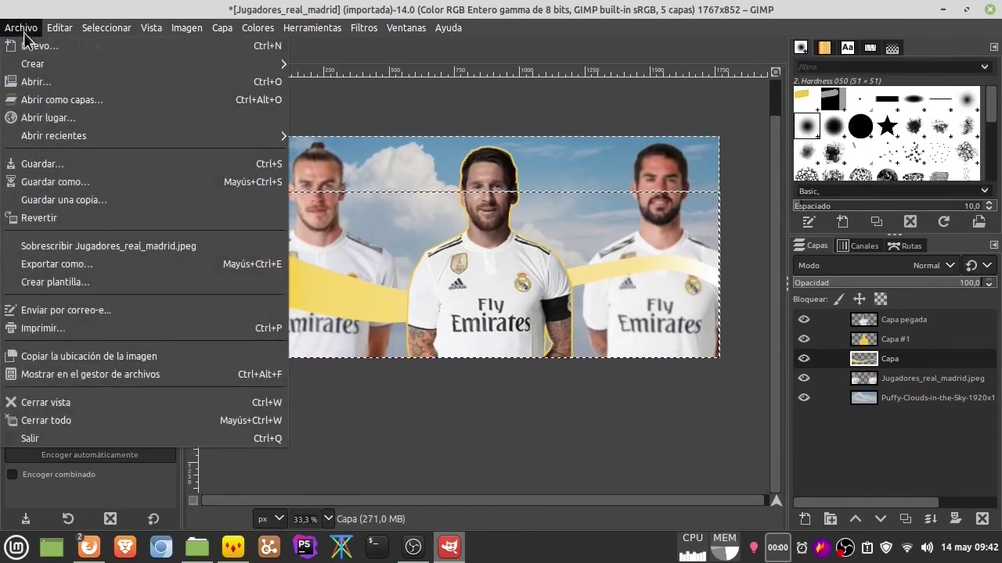
left_click(71, 265)
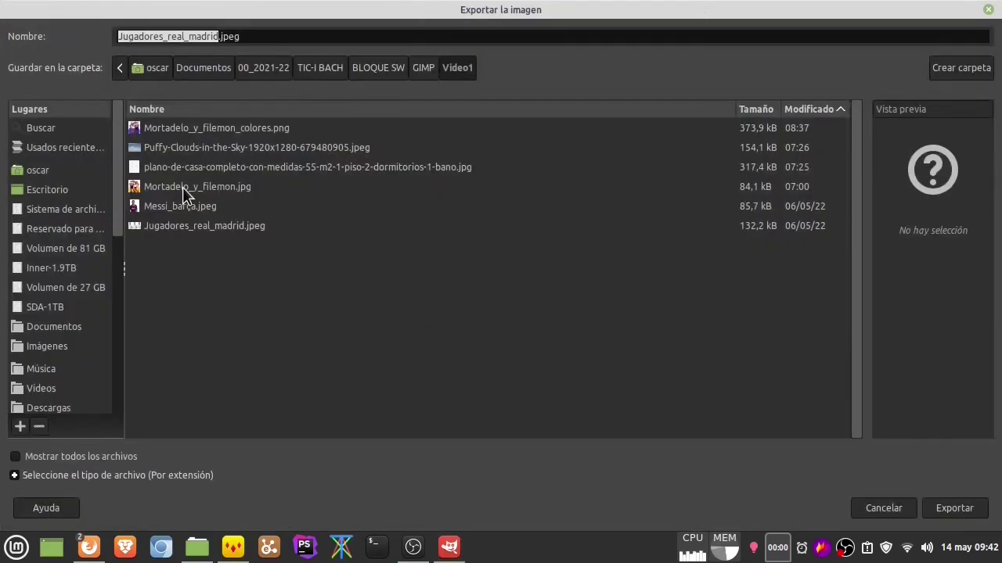
left_click(218, 37)
type("_MOD")
key("Return")
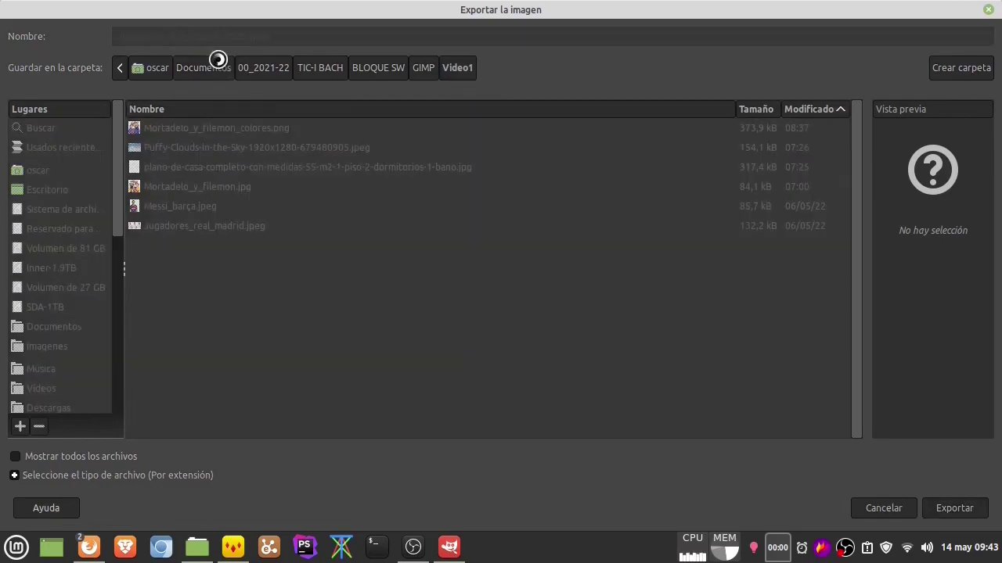
key("Return")
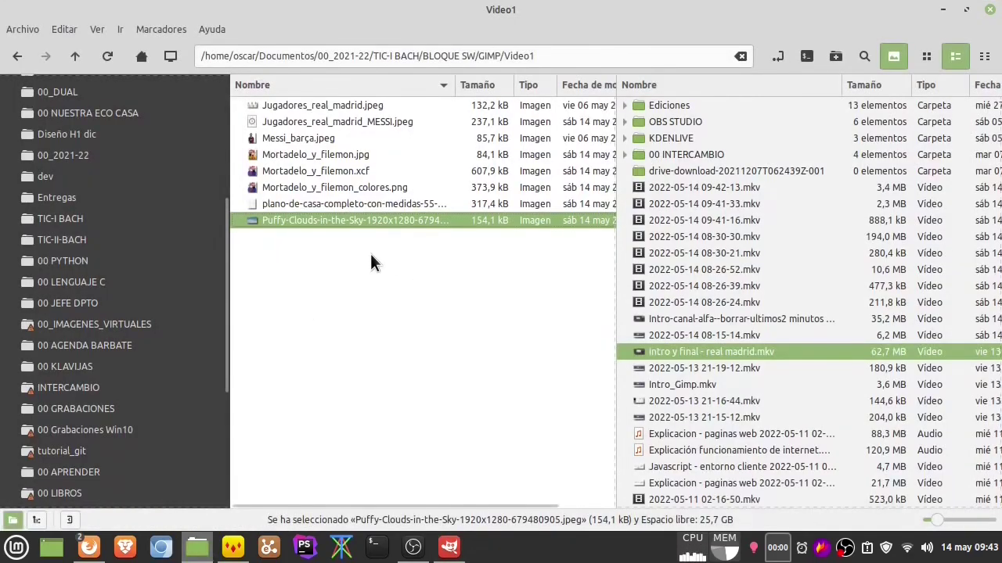
Step: Open Jugadores_real_madrid_MESSI.jpeg from Nemo in the image viewer to check the 1767×852 composite
double_click(367, 121)
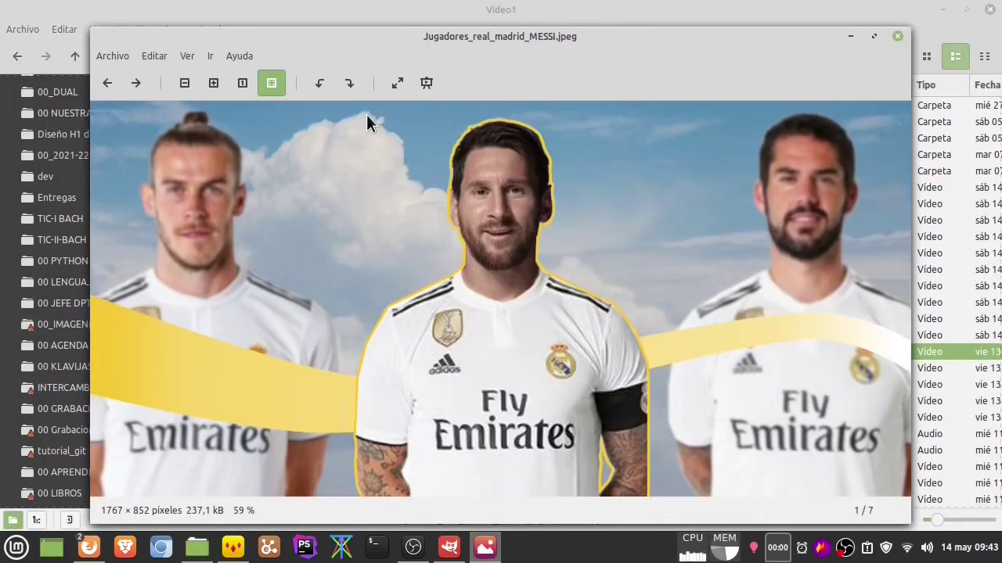